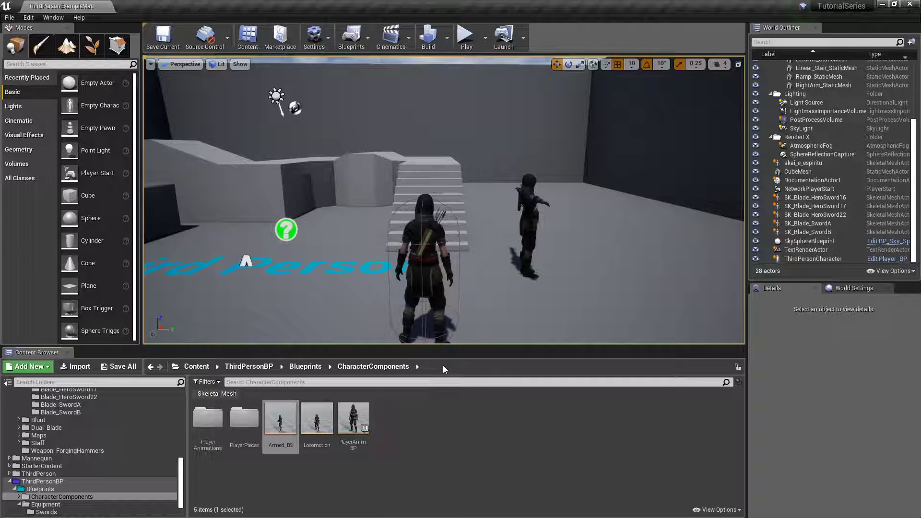
Run and stop a brief play test of the level, and open the player character's Player_BP blueprint for editing.
left_click(465, 36)
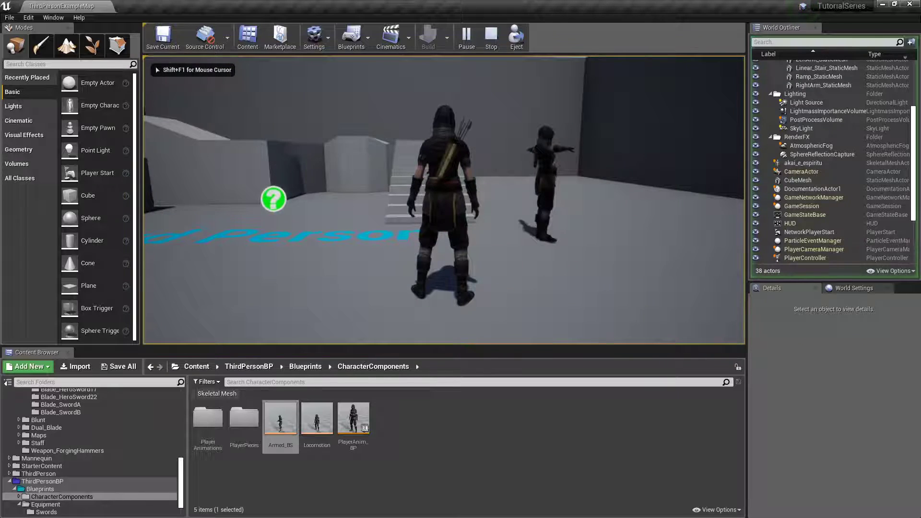
key("Escape")
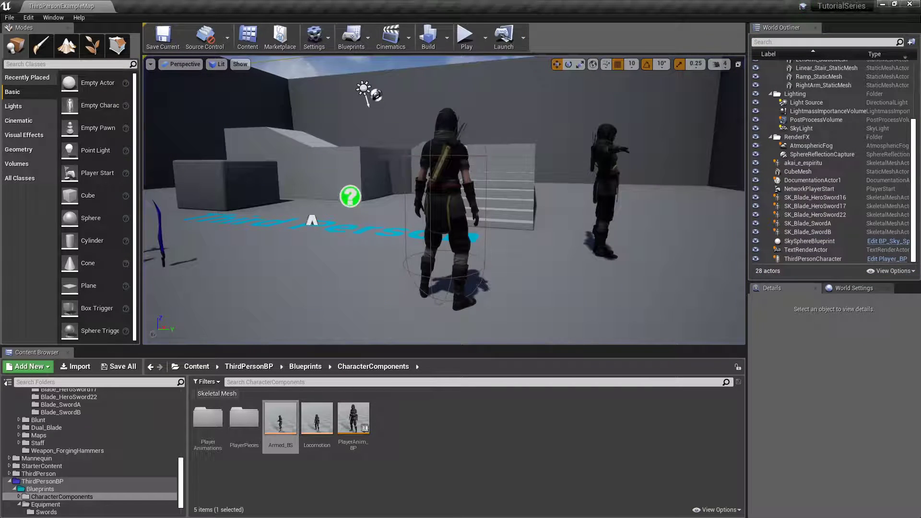
right_click(448, 165)
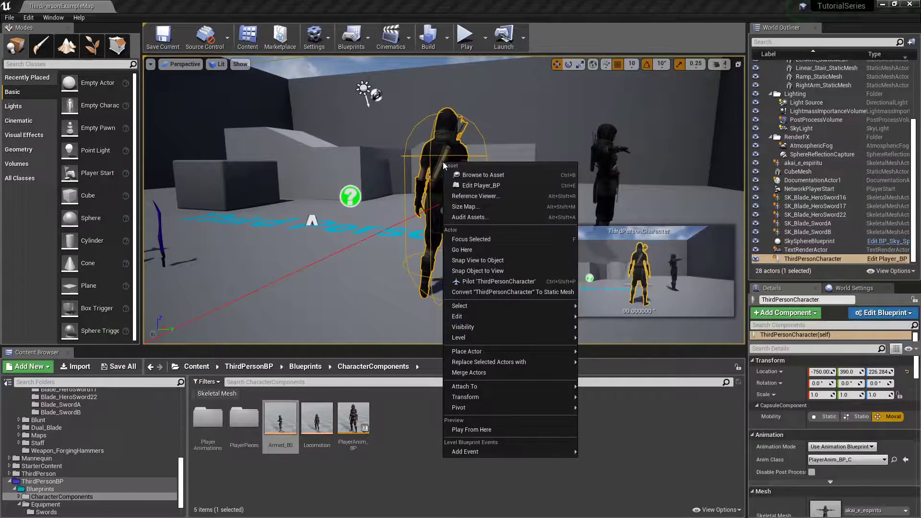
left_click(494, 187)
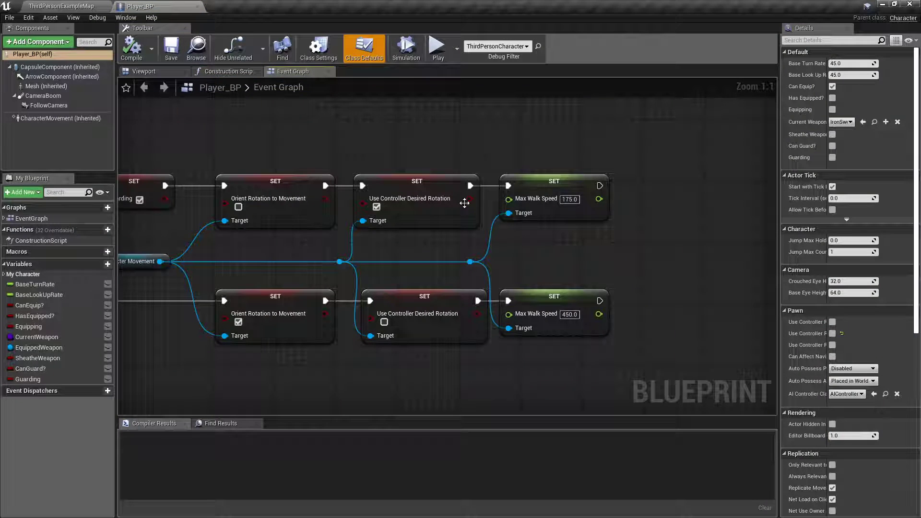
Wrap the guard nodes in the event graph in a comment titled "Guard Mode" and compile the blueprint.
scroll(249, 123, "down", 5)
right_click_drag(268, 130, 473, 158)
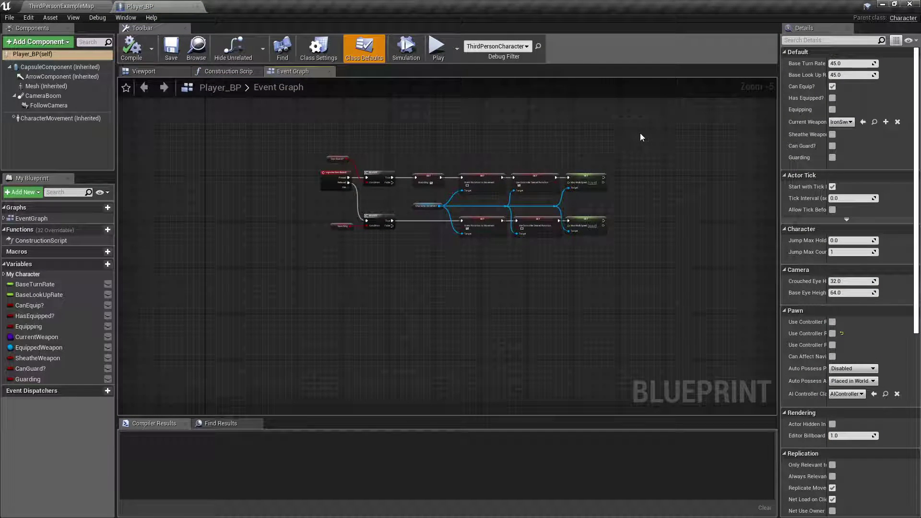
left_click_drag(302, 257, 292, 261)
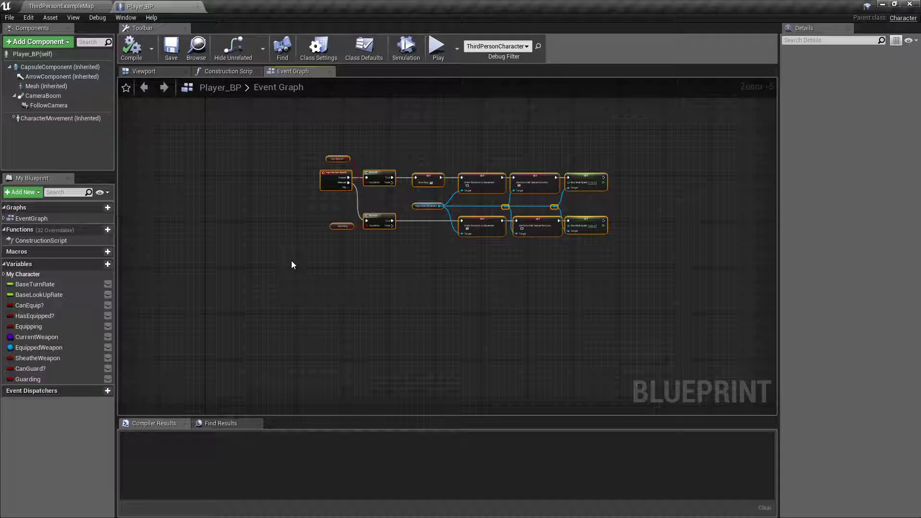
type("cG")
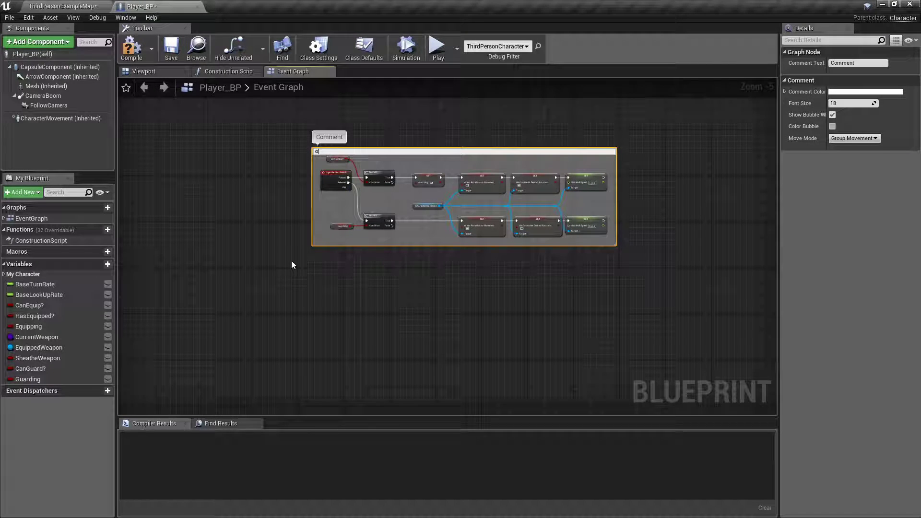
type("uard Mode")
key("Return")
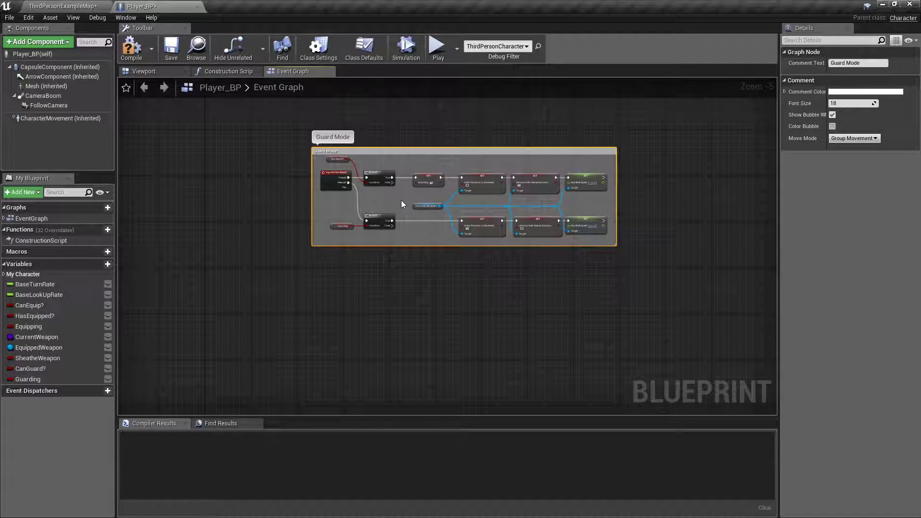
left_click(131, 48)
Raise the CameraBoom component of the character straight up to a Z location of about 48.
scroll(260, 130, "down", 4)
right_click_drag(260, 131, 382, 176)
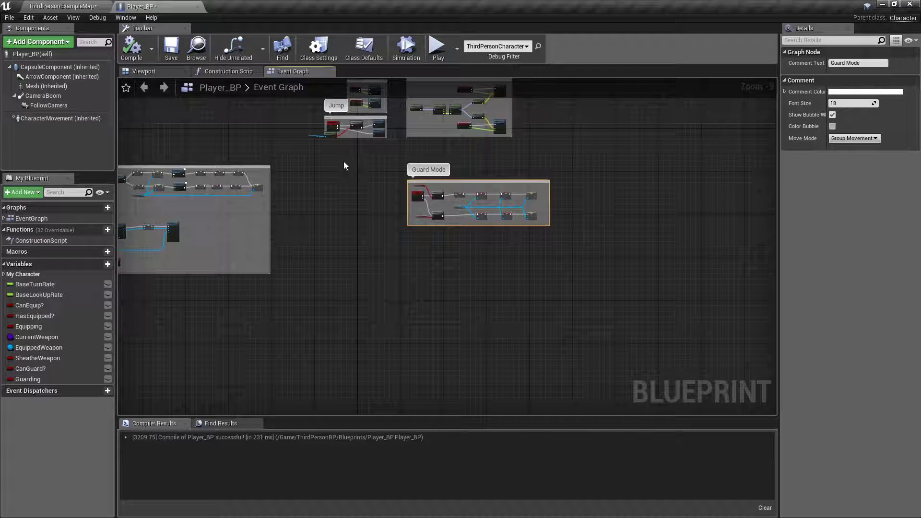
left_click(154, 72)
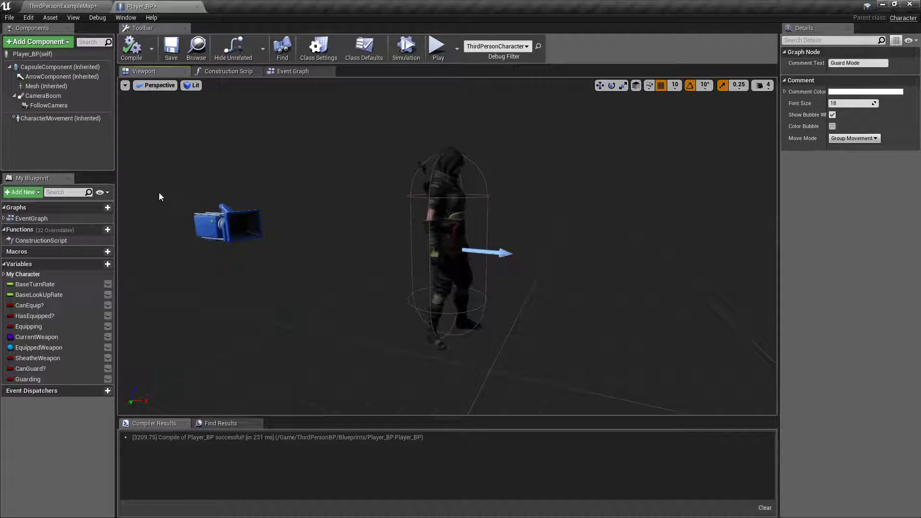
left_click(48, 96)
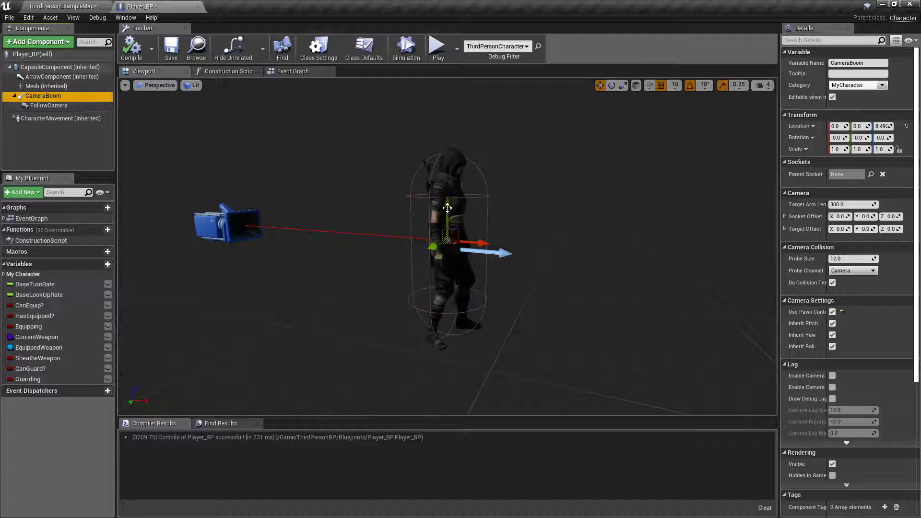
left_click_drag(447, 208, 451, 167)
Set the CameraBoom's Target Arm Length to 325 and view the camera from the character's side.
right_click_drag(375, 206, 569, 271)
scroll(854, 331, "down", 5)
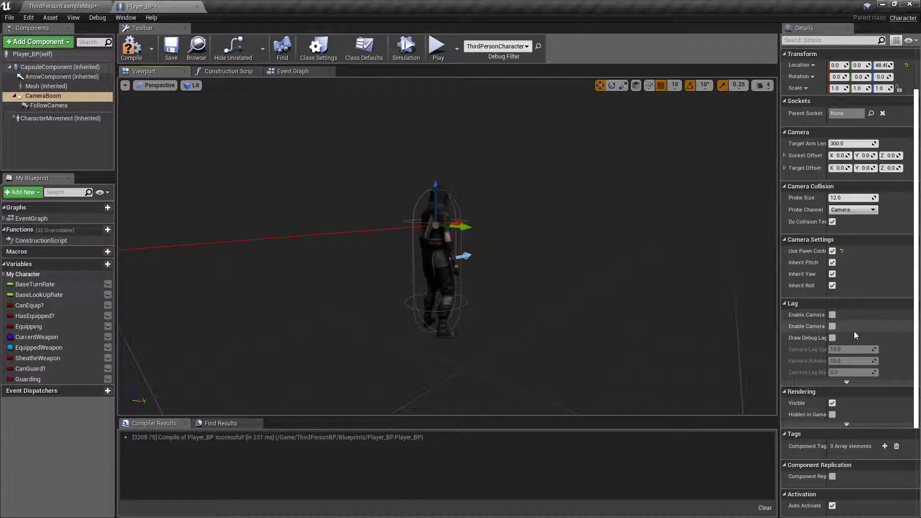
scroll(853, 307, "up", 5)
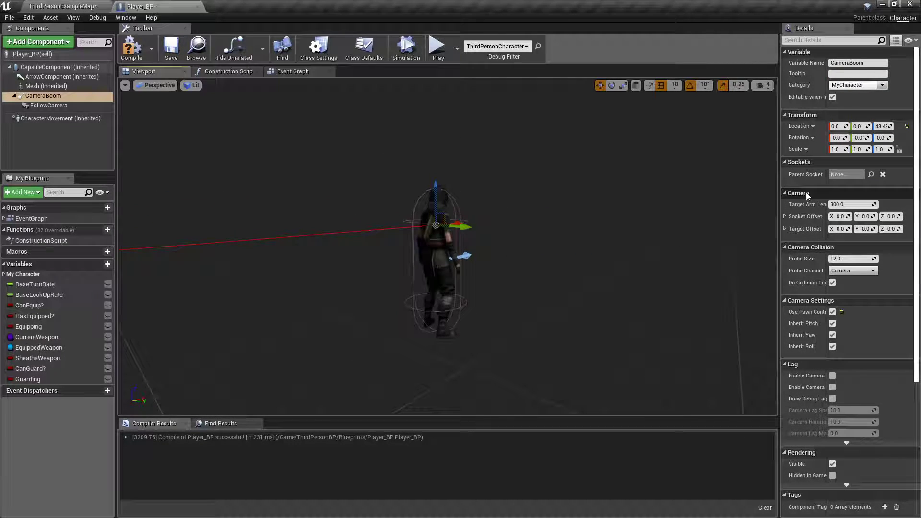
left_click(849, 204)
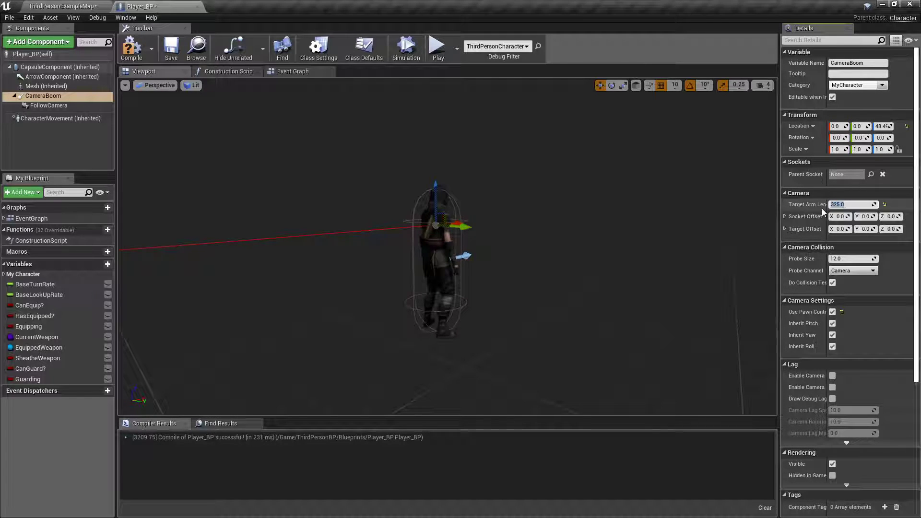
left_click_drag(495, 186, 365, 186, "alt")
scroll(495, 186, "down", 4)
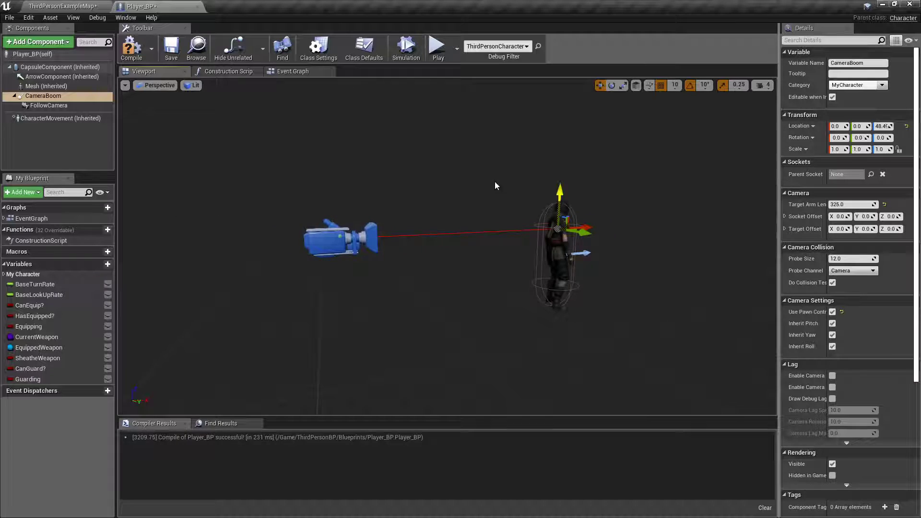
Play-test the raised camera in ThirdPersonExampleMap, using full screen while moving the character around, and restore the normal viewport.
left_click(62, 6)
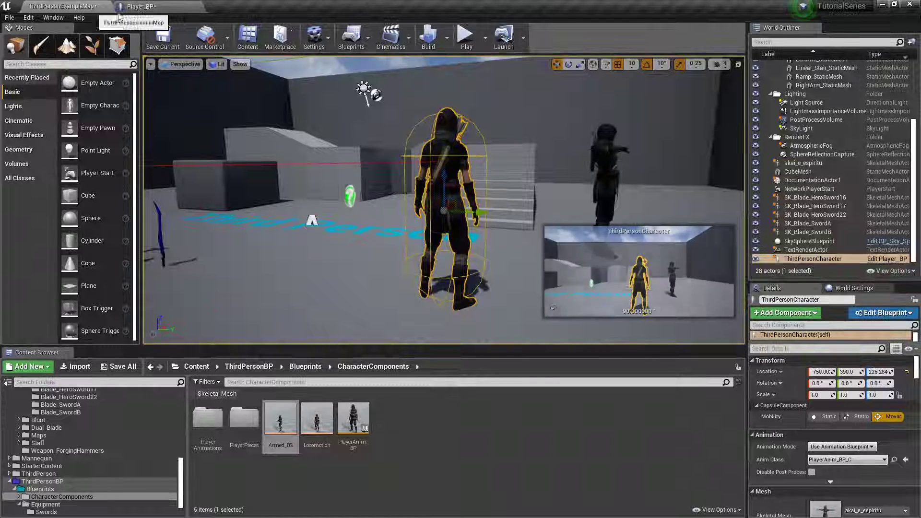
left_click(468, 47)
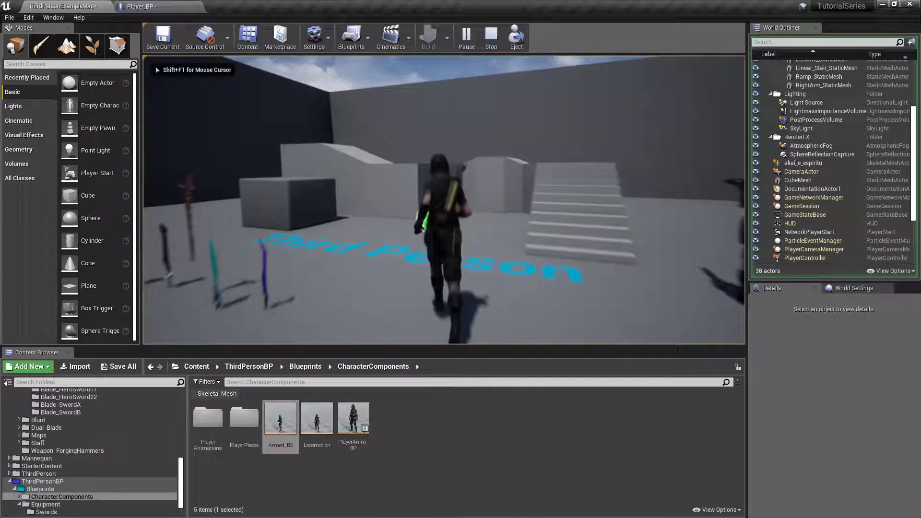
key("a")
key("w")
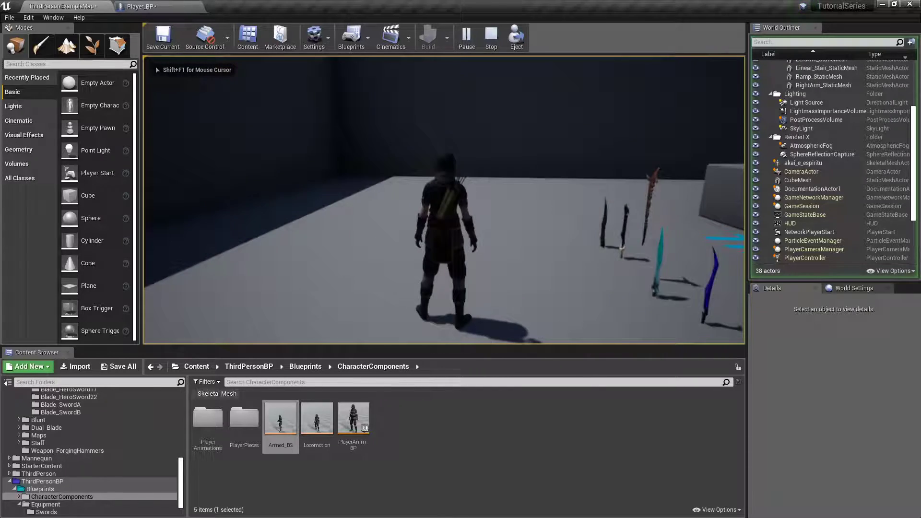
key("F11")
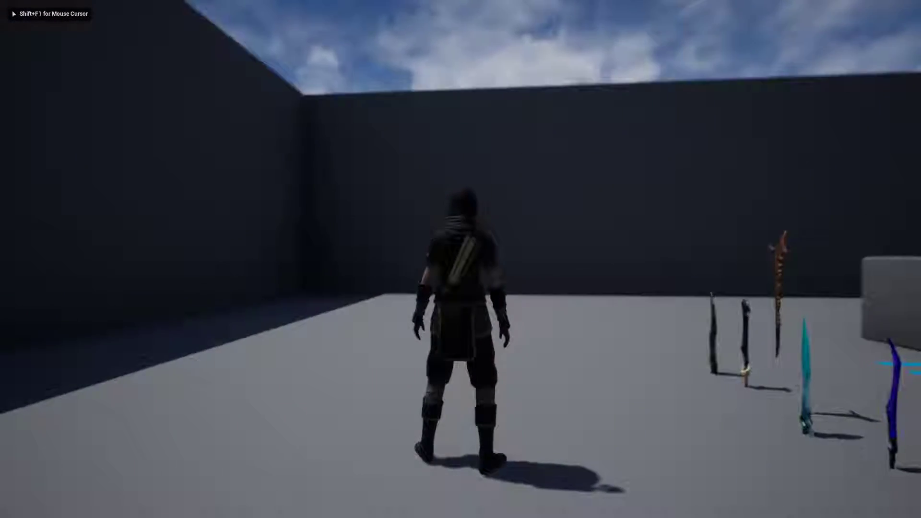
key("w")
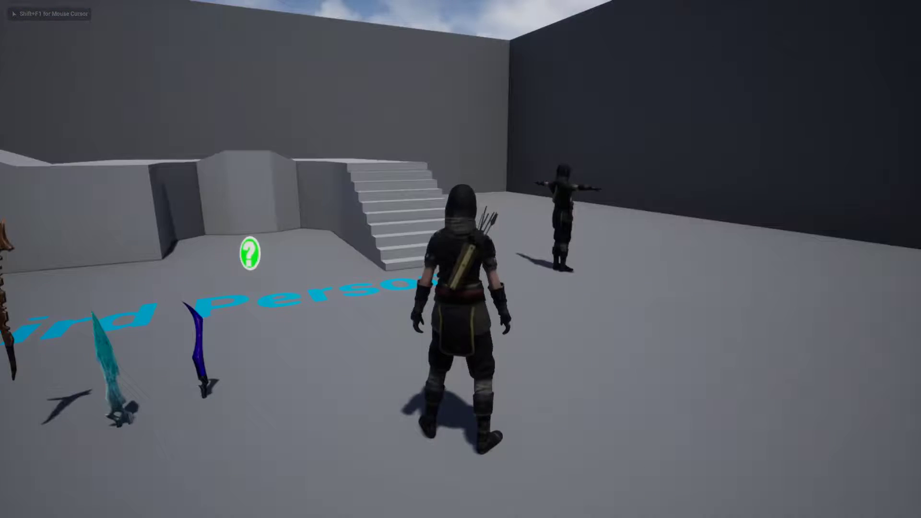
key("Escape")
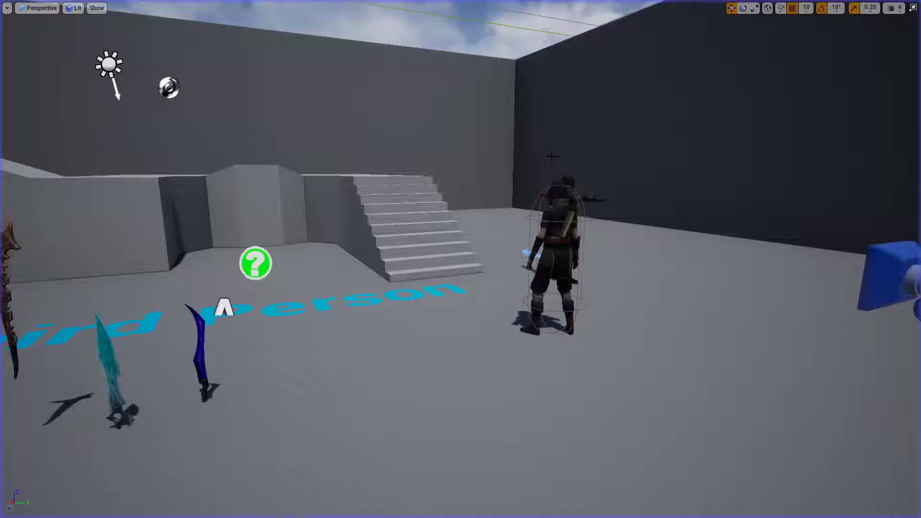
left_click(913, 8)
Review the Guard Mode nodes in Player_BP's event graph and play-test the character's movement with the sword equipped.
left_click(139, 6)
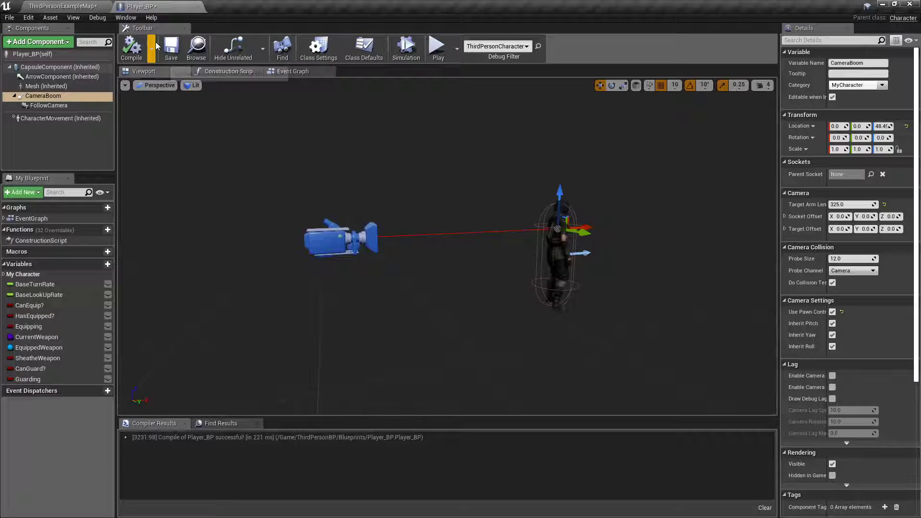
left_click(302, 71)
scroll(534, 199, "up", 8)
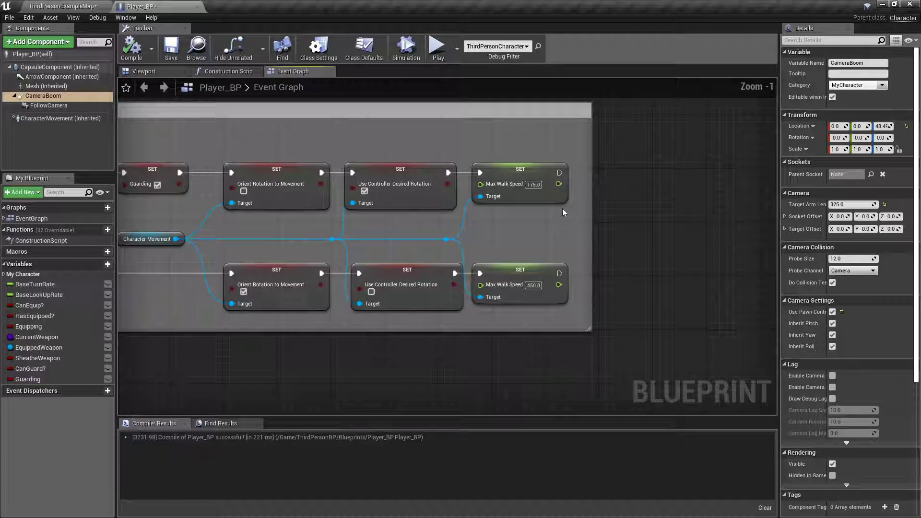
scroll(563, 208, "down", 4)
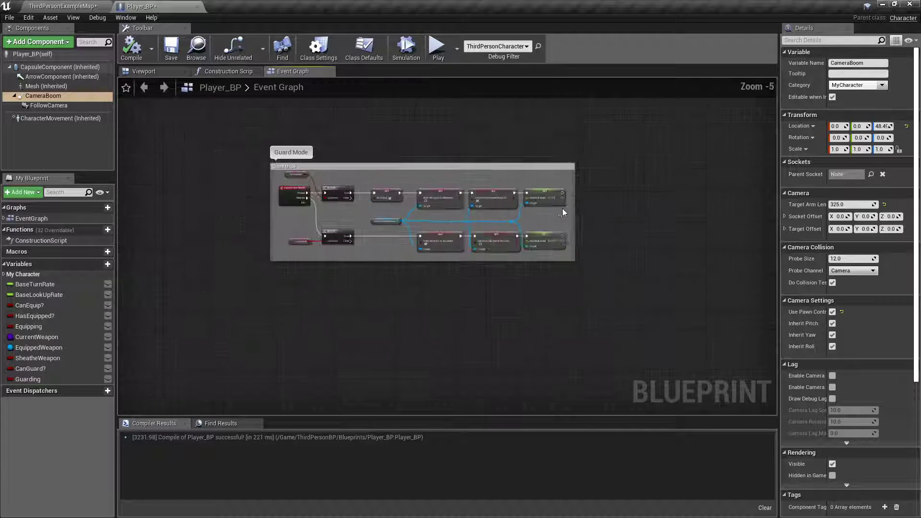
left_click(65, 6)
left_click(467, 36)
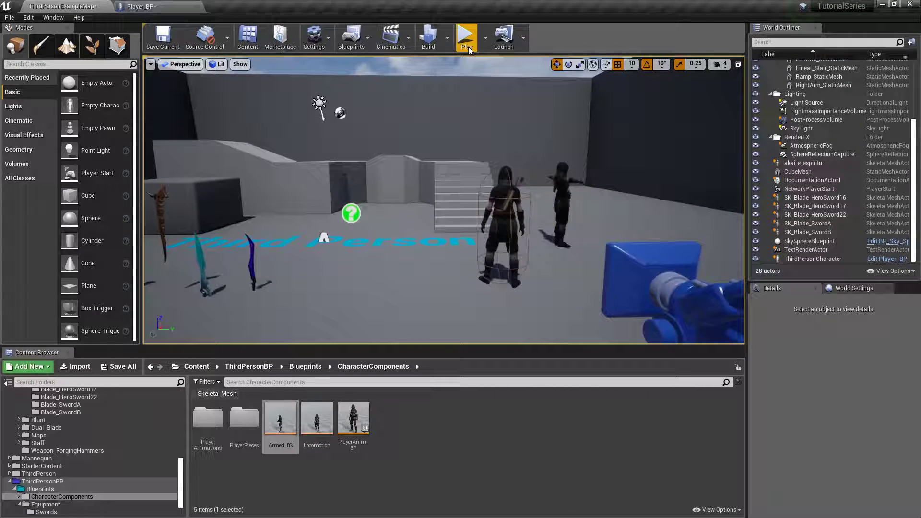
key("e")
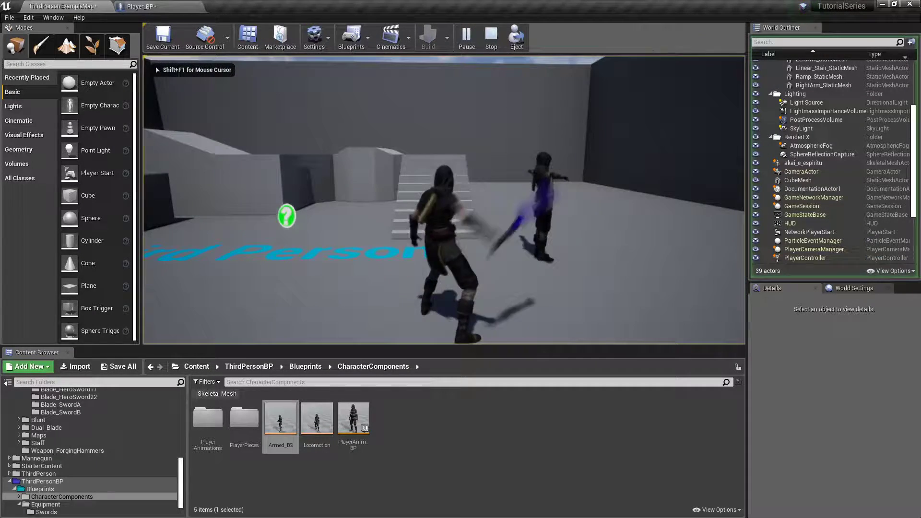
key("a")
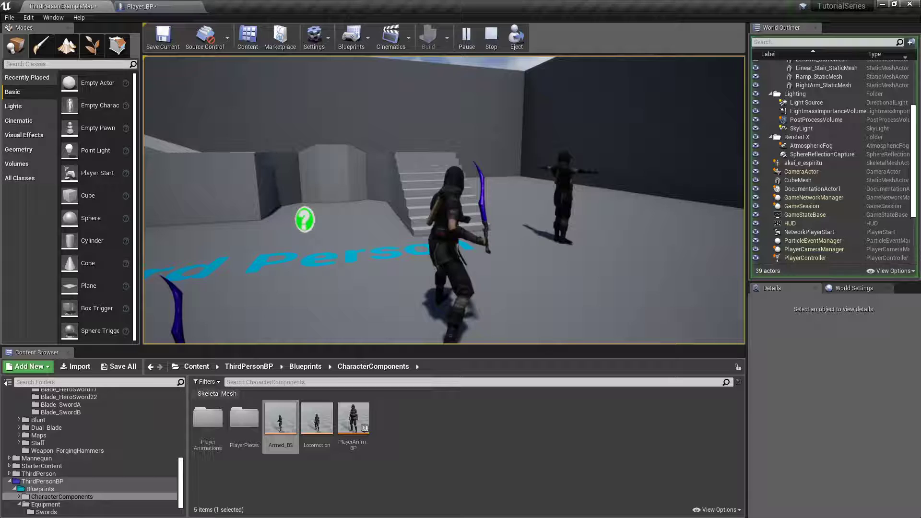
key("Escape")
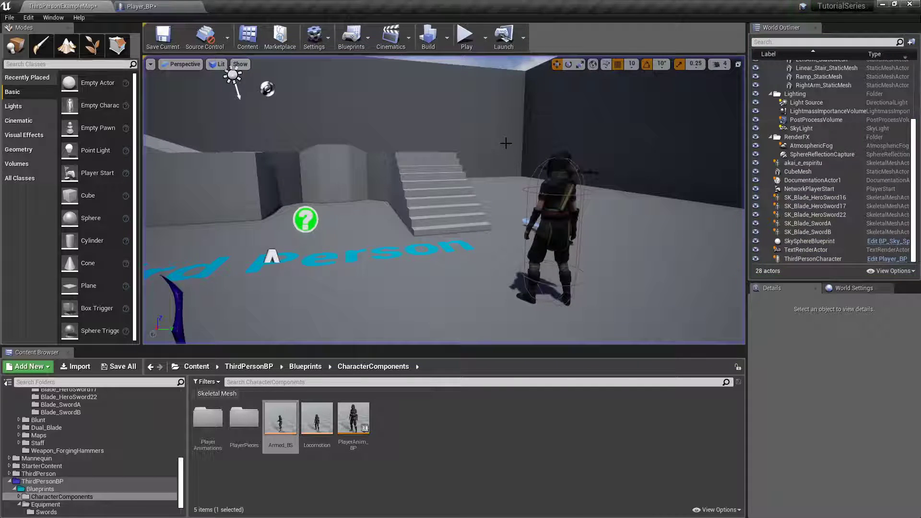
Examine the FollowCamera's placement from behind the character in the Player_BP viewport.
left_click(141, 7)
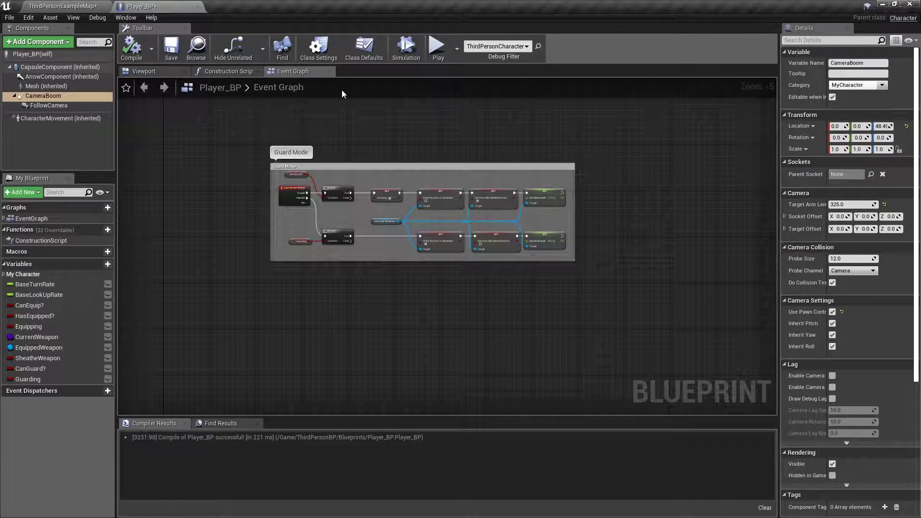
scroll(364, 129, "down", 5)
left_click(160, 72)
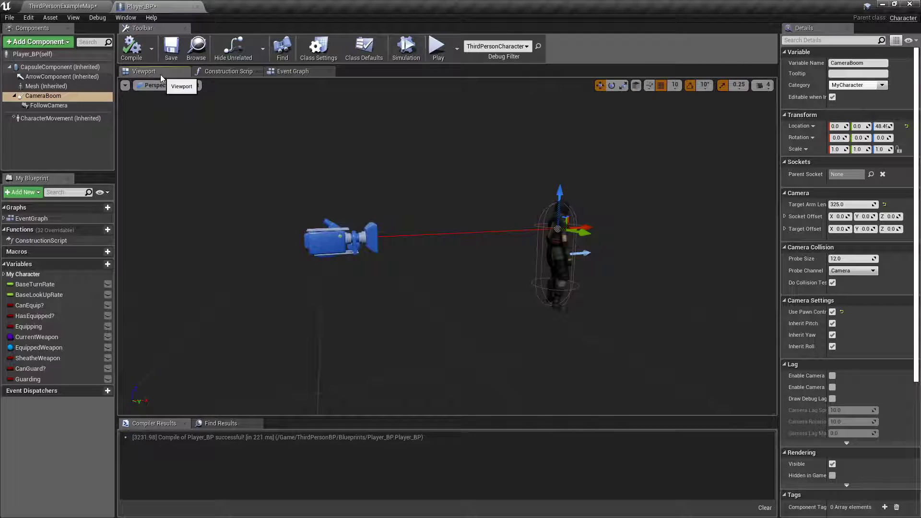
key("a")
right_click_drag(506, 164, 511, 220)
key("e")
key("s")
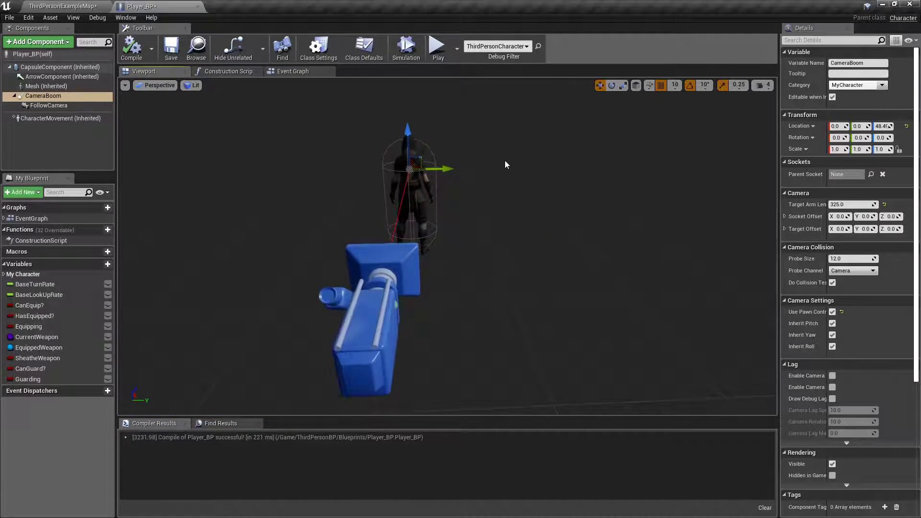
left_click(393, 263)
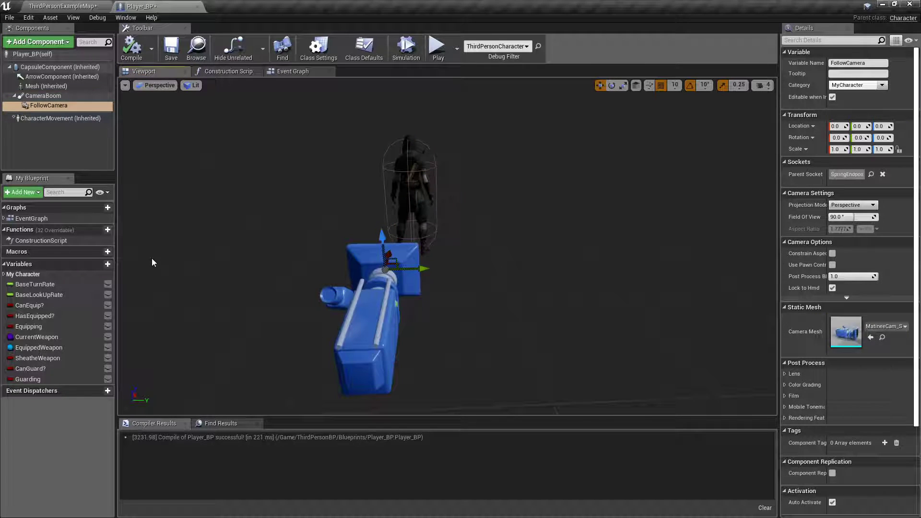
Add a new variable named PlayCameraLocation to the Player_BP blueprint.
left_click(98, 264)
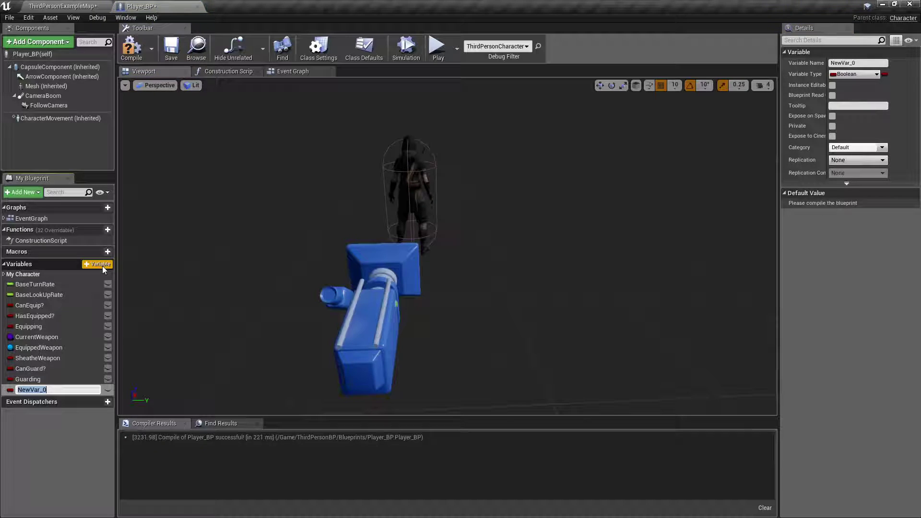
type("PlayCame")
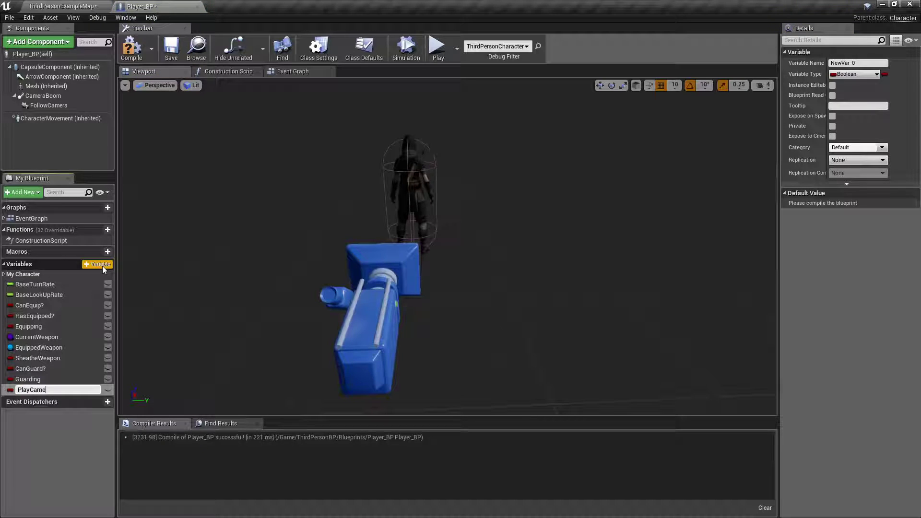
type("raLocation")
key("Return")
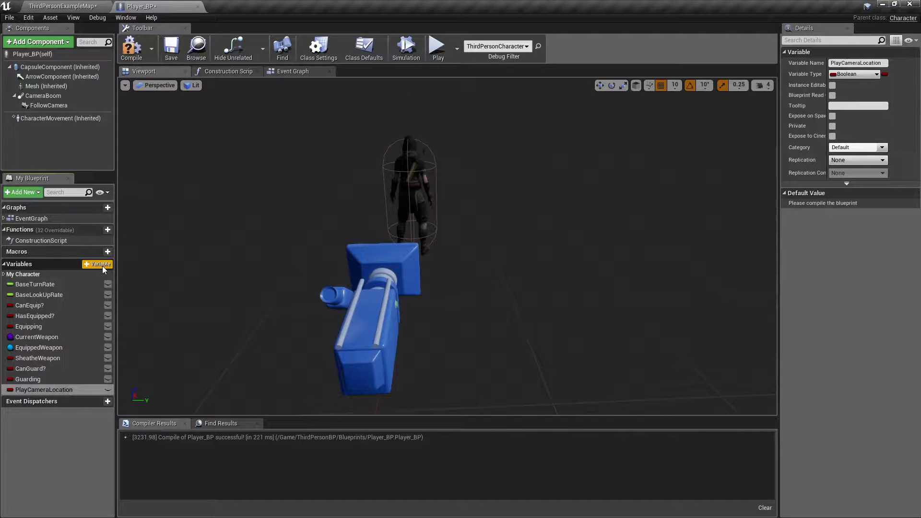
Change the PlayCameraLocation variable's type to Vector and compare its default value with FollowCamera's location.
left_click(10, 390)
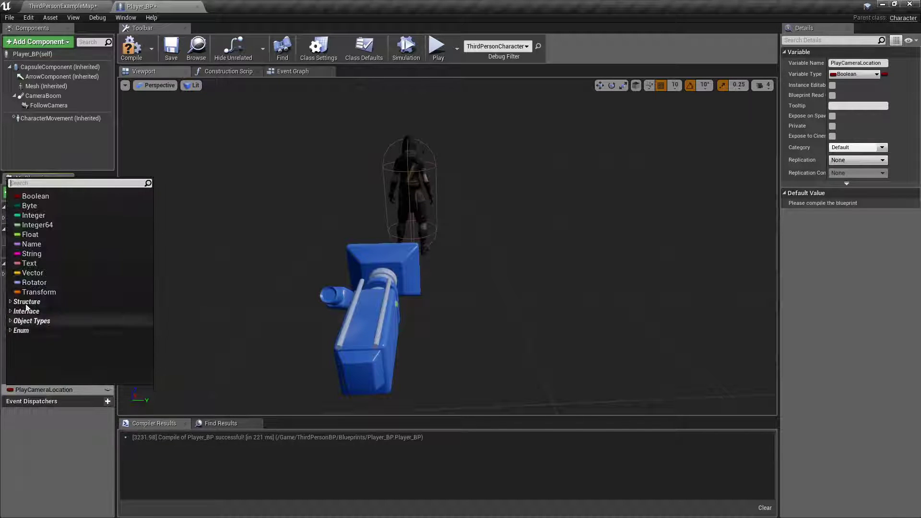
left_click(32, 273)
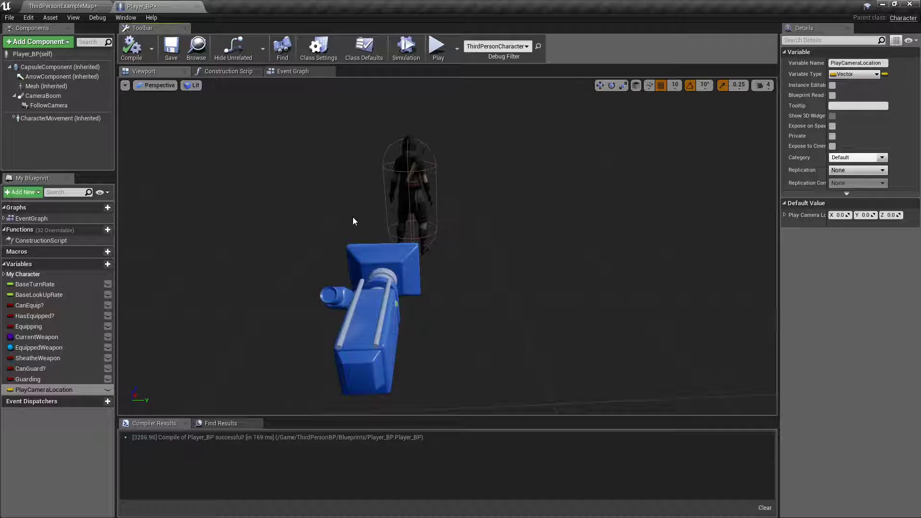
left_click(370, 267)
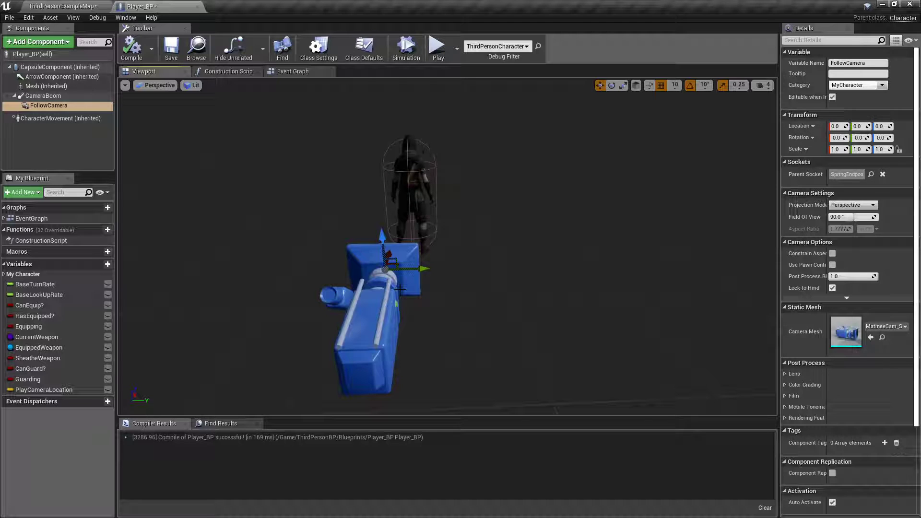
left_click_drag(572, 242, 327, 249, "alt")
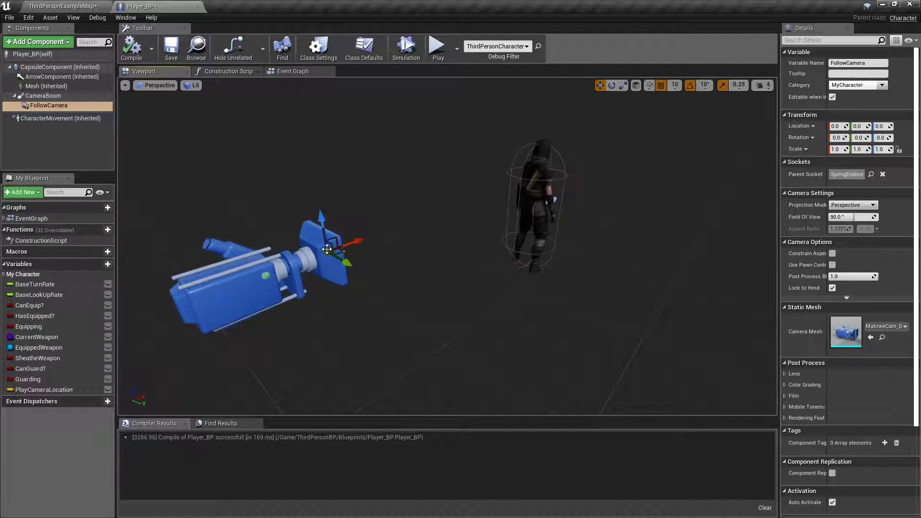
left_click(35, 390)
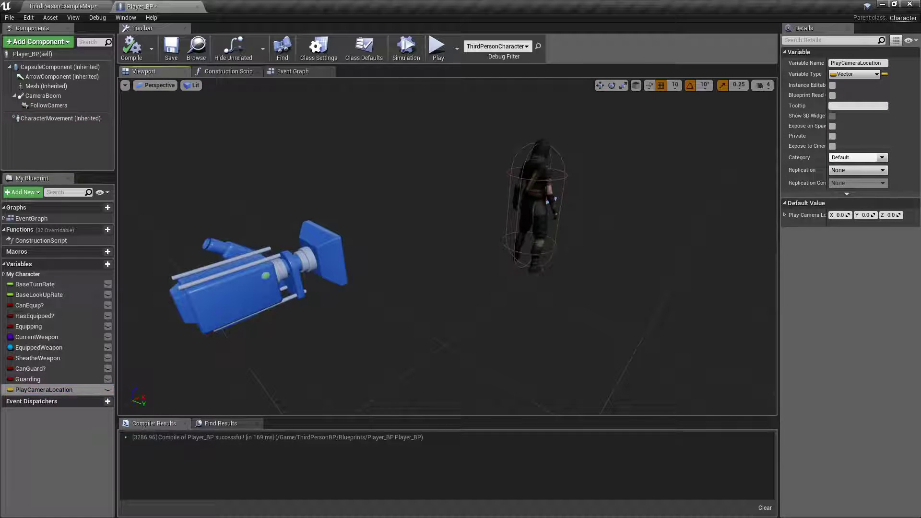
Move FollowCamera sideways and forward, closer behind the character's shoulder, to location X 220, Y 70, Z 0.
left_click(265, 276)
left_click_drag(421, 231, 571, 232, "alt")
middle_click_drag(421, 232, 528, 232)
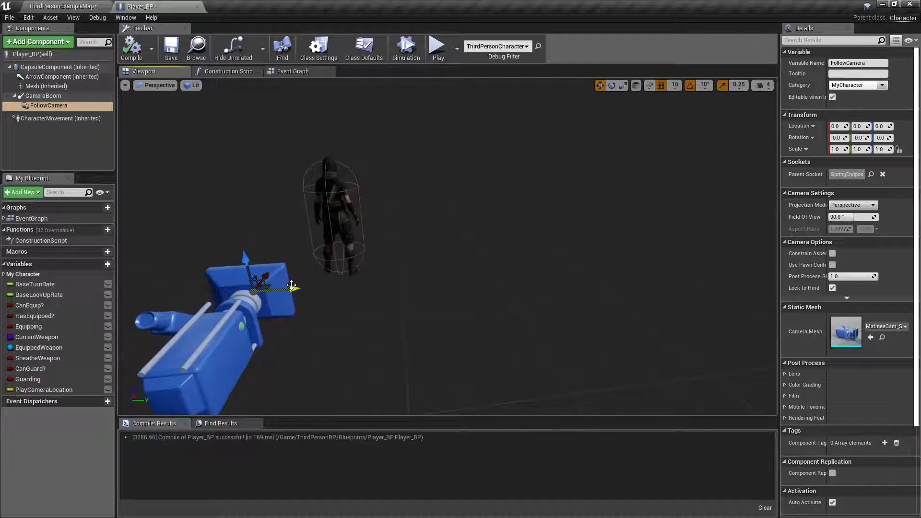
left_click_drag(290, 288, 391, 284)
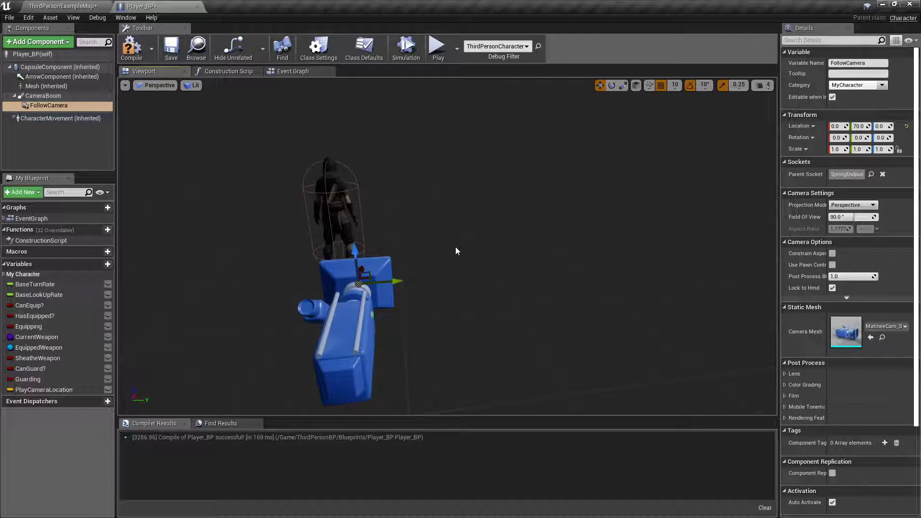
right_click_drag(456, 251, 374, 250)
left_click_drag(348, 244, 649, 218)
right_click_drag(650, 217, 367, 219)
left_click_drag(350, 218, 268, 220)
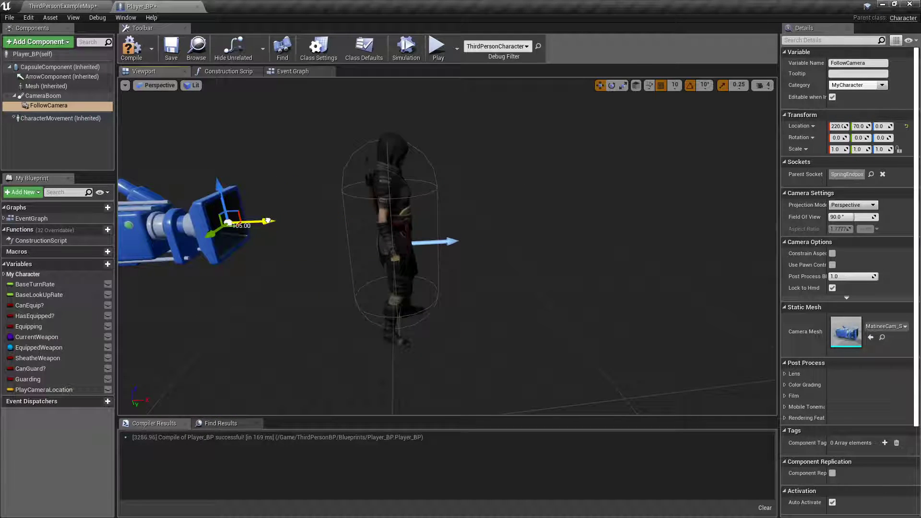
right_click_drag(318, 203, 324, 201)
left_click_drag(325, 205, 317, 198)
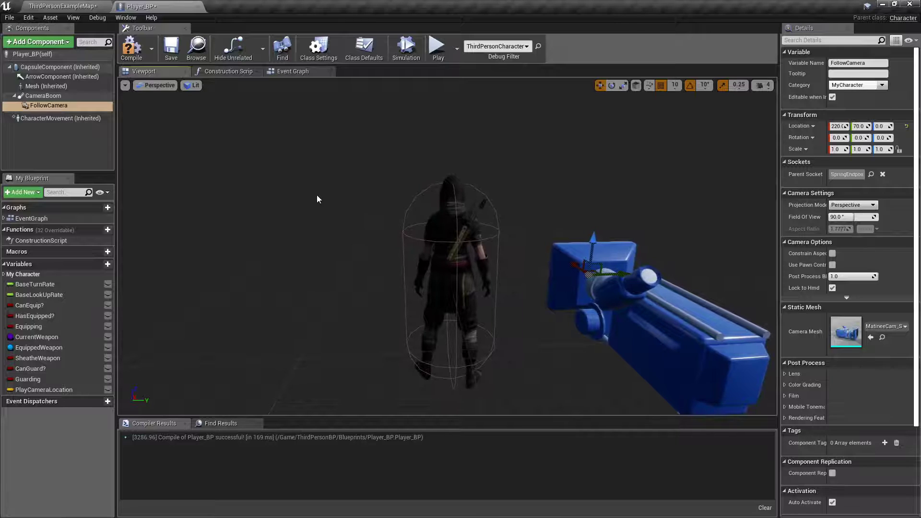
Compile Player_BP and briefly play-test the over-the-shoulder camera in ThirdPersonExampleMap.
left_click(131, 48)
left_click(62, 6)
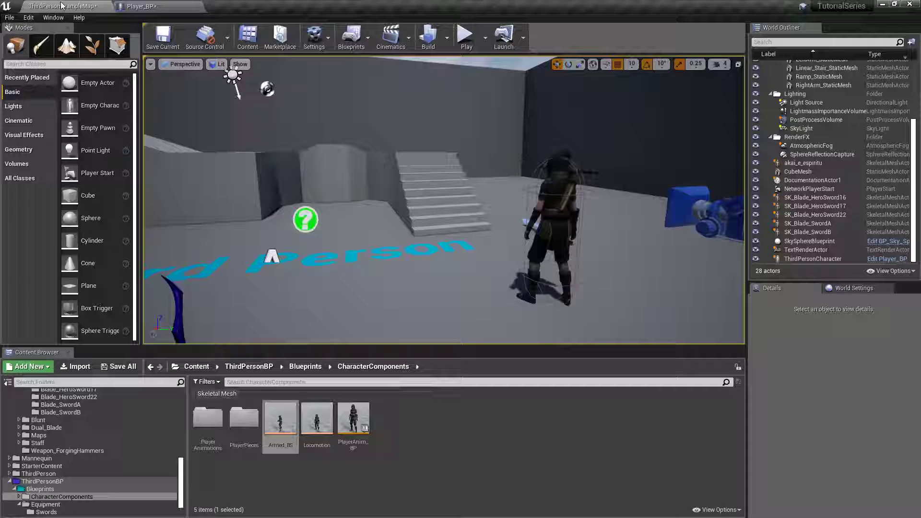
left_click(467, 37)
key("Escape")
Pull FollowCamera back to X 180 and raise it to Z 20 in the Player_BP viewport.
left_click(161, 6)
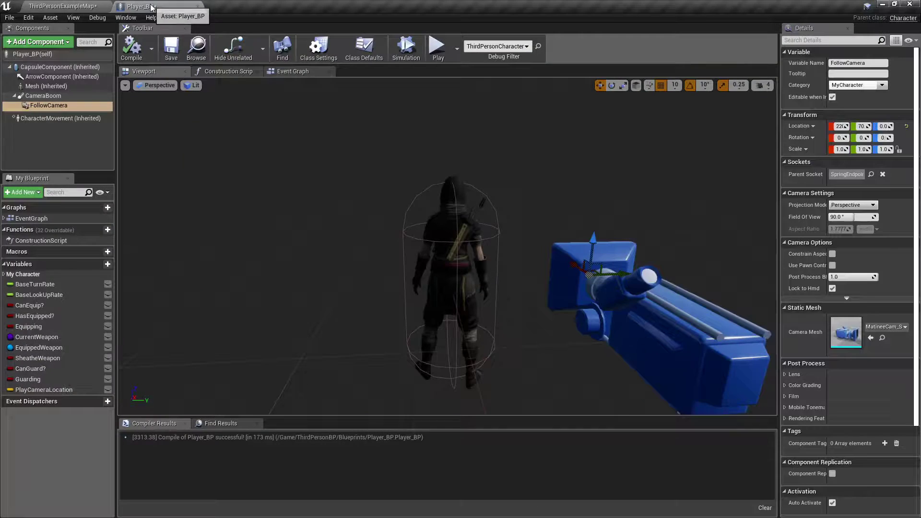
left_click_drag(451, 206, 288, 206, "alt")
left_click_drag(467, 235, 433, 232)
left_click_drag(401, 203, 403, 189)
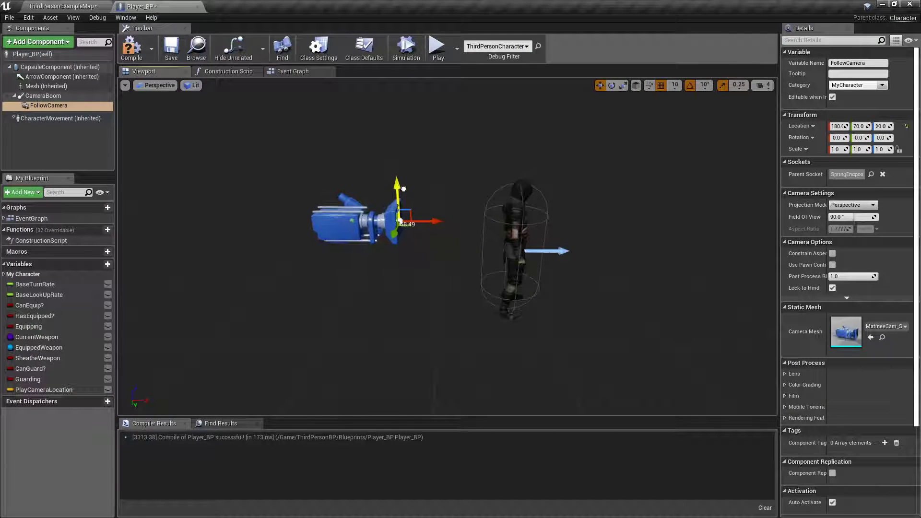
Play-test the raised over-the-shoulder camera in ThirdPersonExampleMap with the character's sword equipped.
left_click(91, 7)
left_click(463, 34)
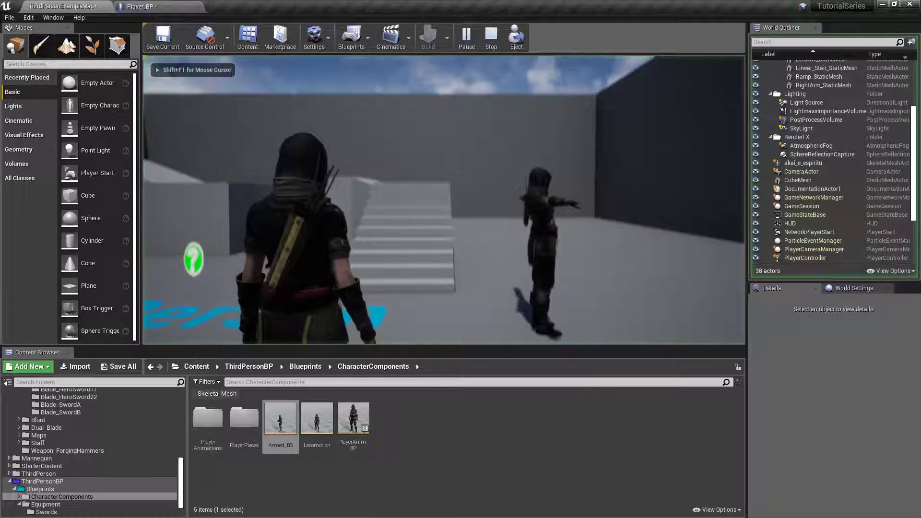
key("e")
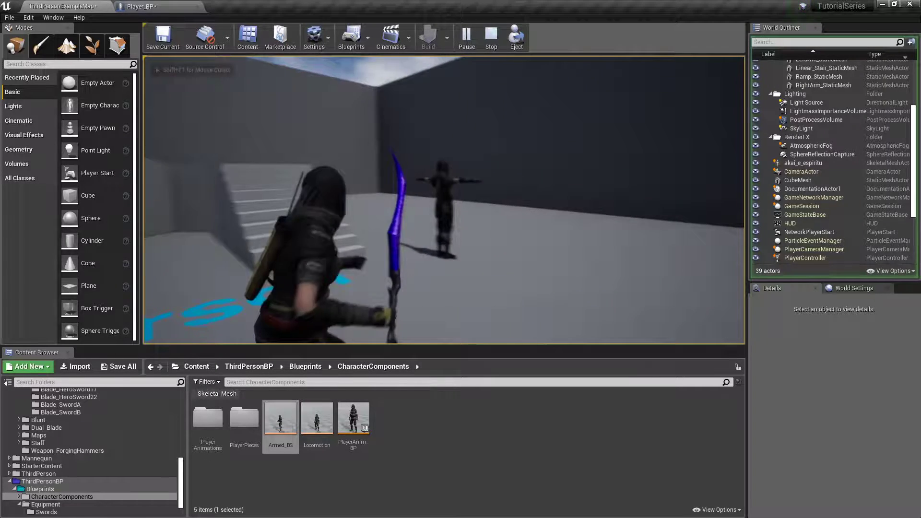
key("Escape")
Lower FollowCamera to Z 0, compile Player_BP, and play-test the lowered view in full screen in ThirdPersonExampleMap.
left_click(163, 6)
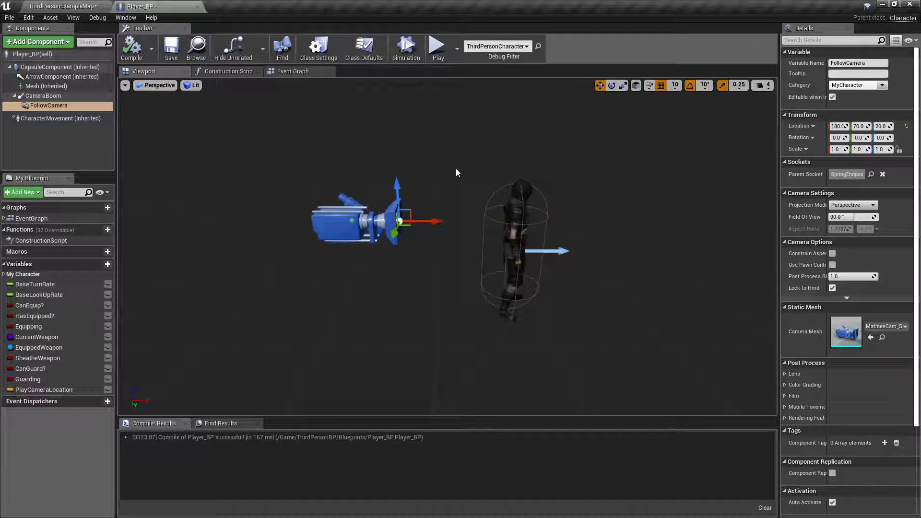
left_click_drag(396, 182, 396, 193)
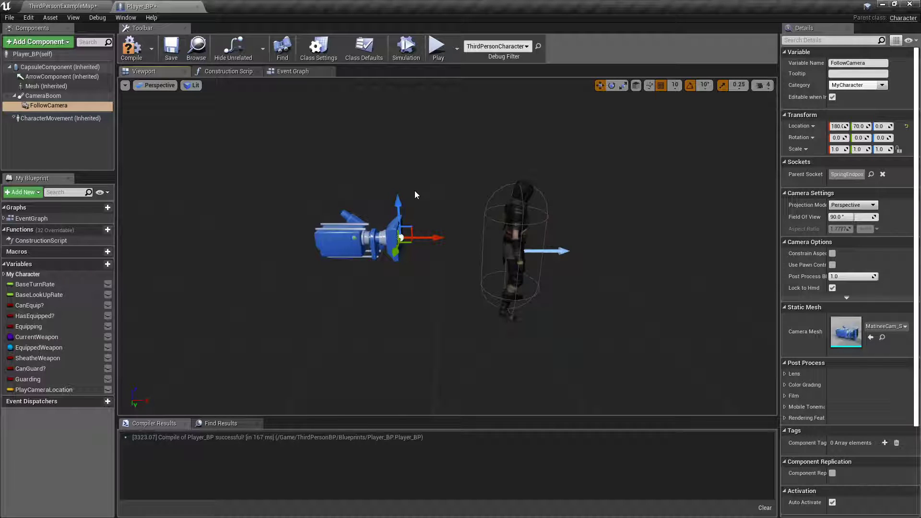
left_click(131, 46)
left_click(70, 5)
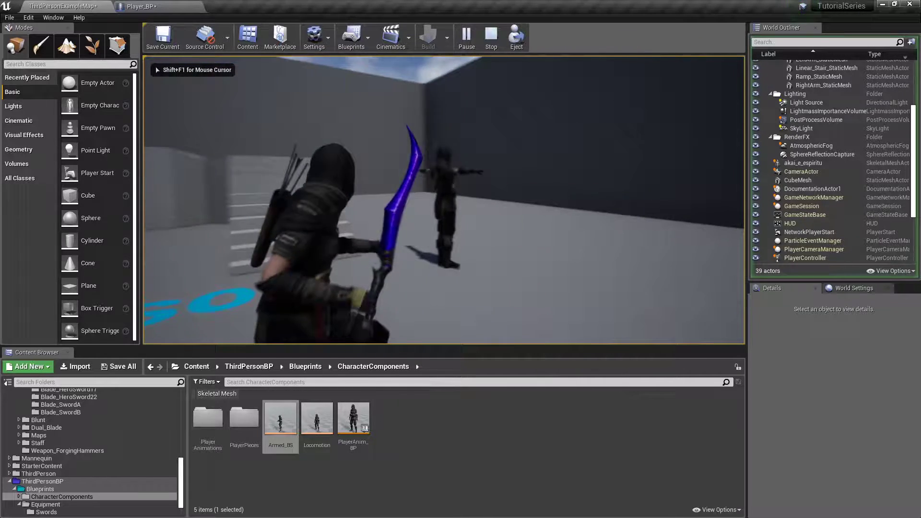
key("F11")
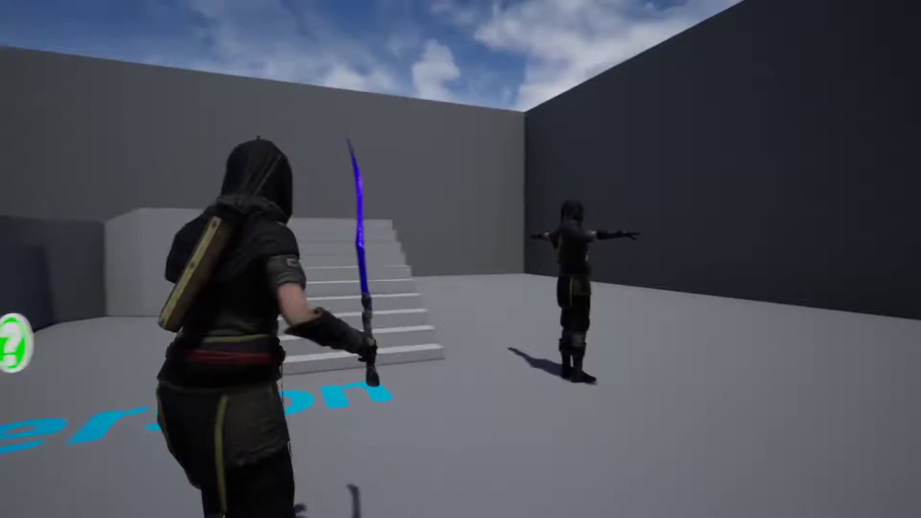
key("s")
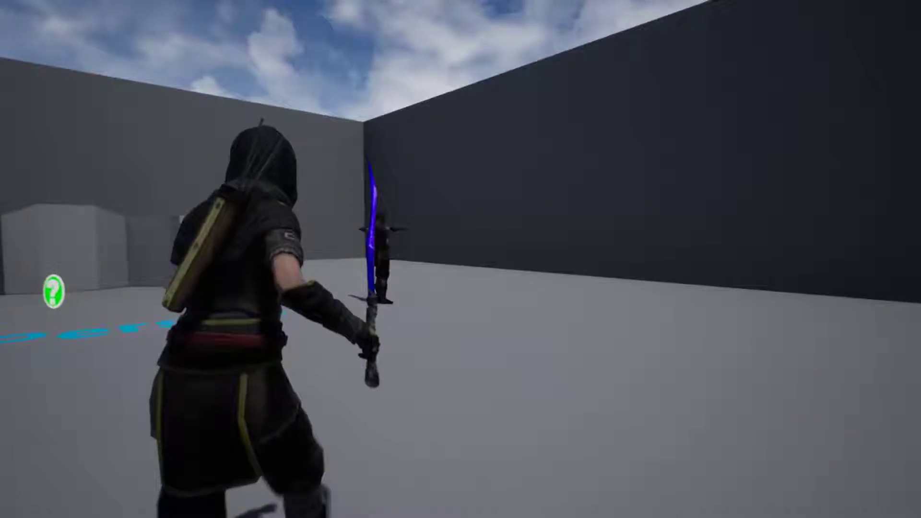
key("Escape")
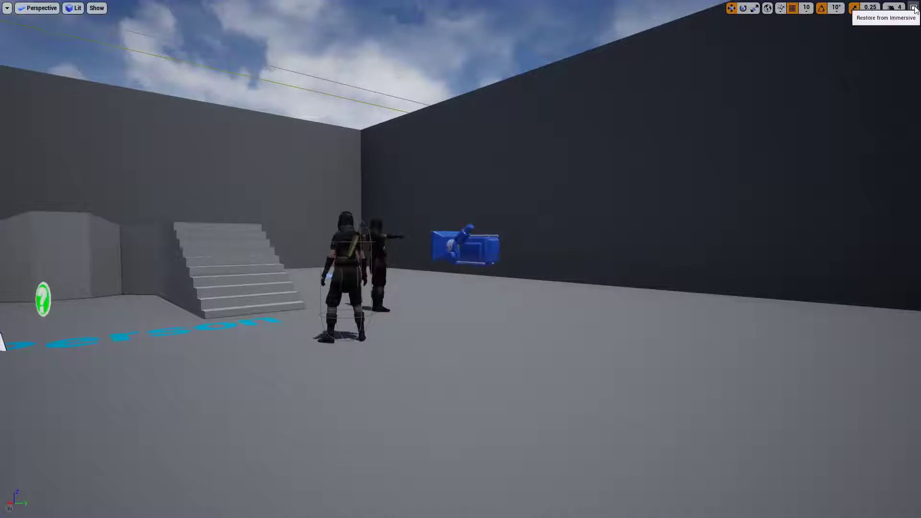
left_click(866, 8)
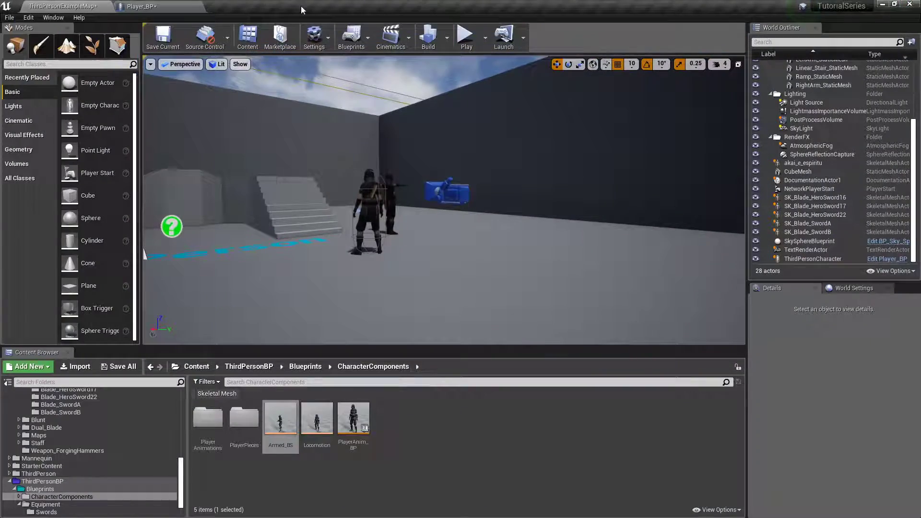
Pull FollowCamera back to X 170 in Player_BP and play-test the framing in full screen in ThirdPersonExampleMap.
left_click(177, 9)
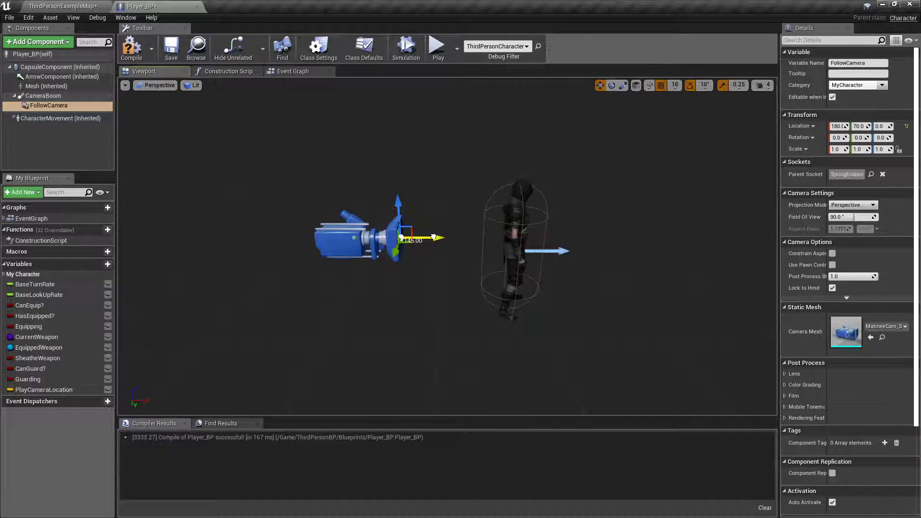
left_click_drag(434, 237, 428, 237)
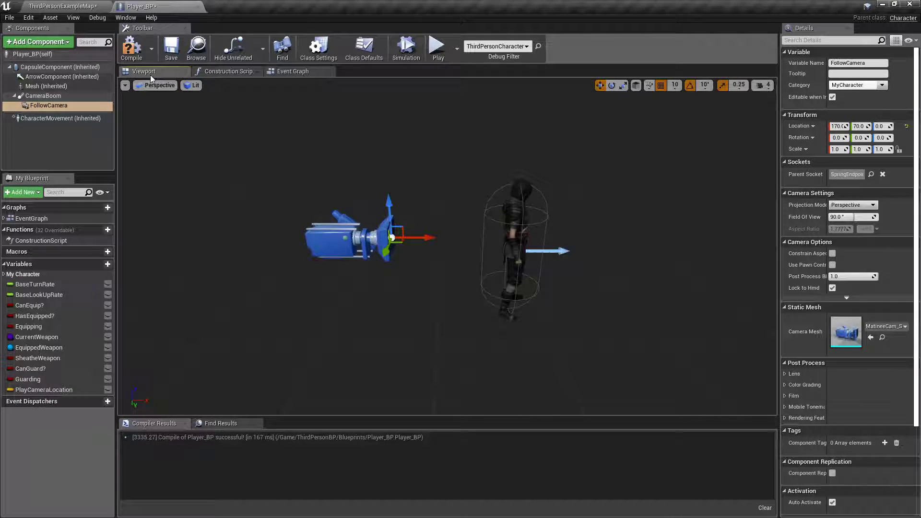
left_click(100, 7)
left_click(466, 38)
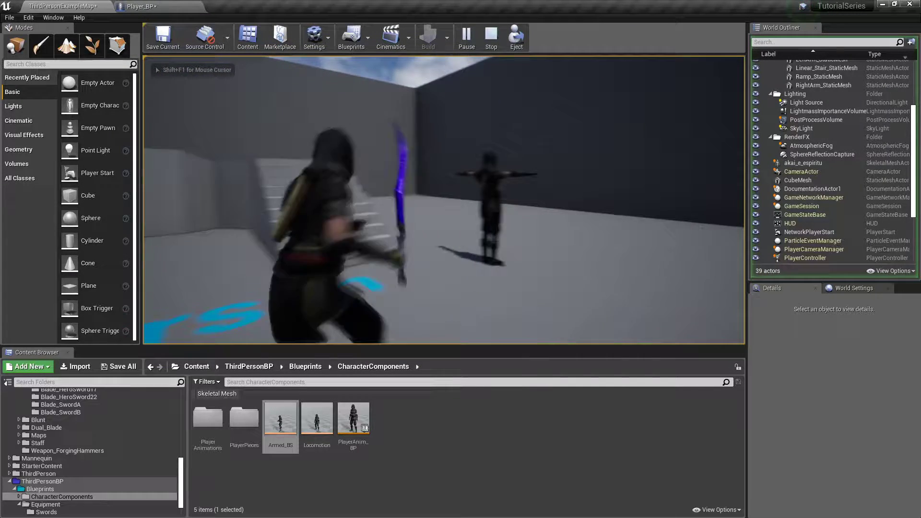
key("F11")
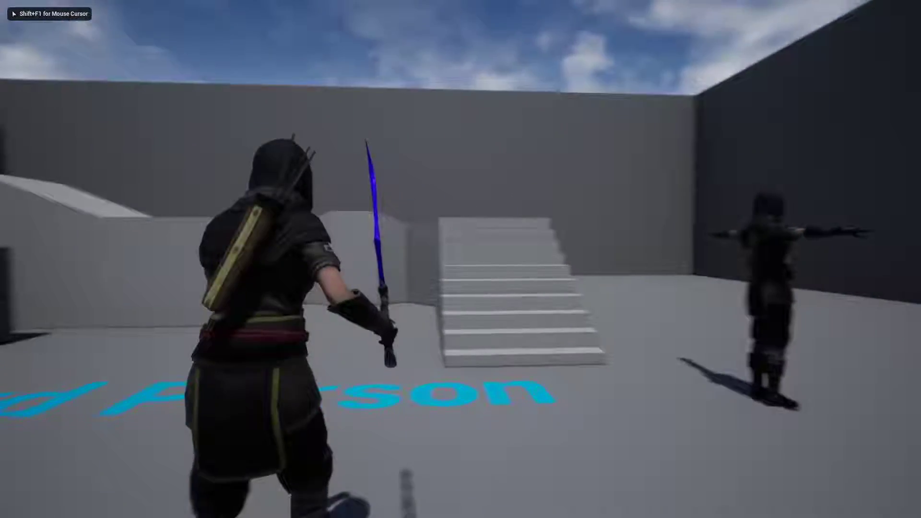
key("Escape")
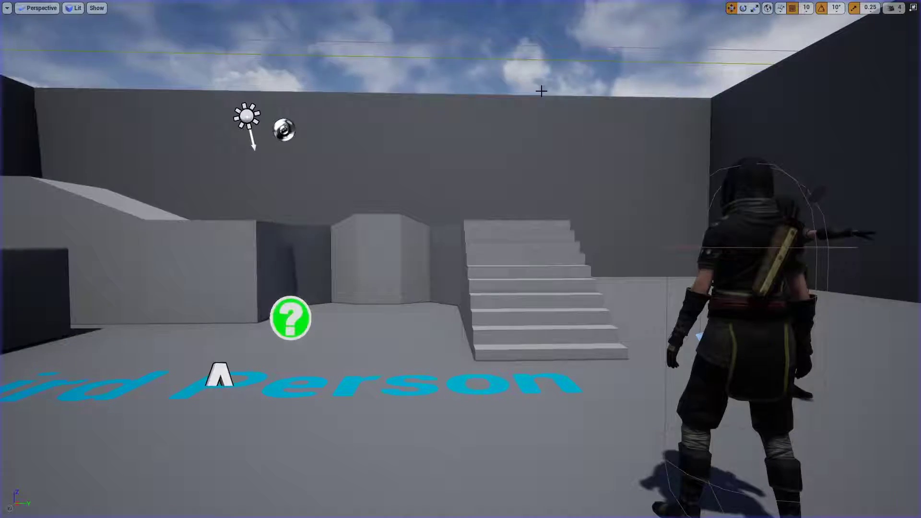
key("F11")
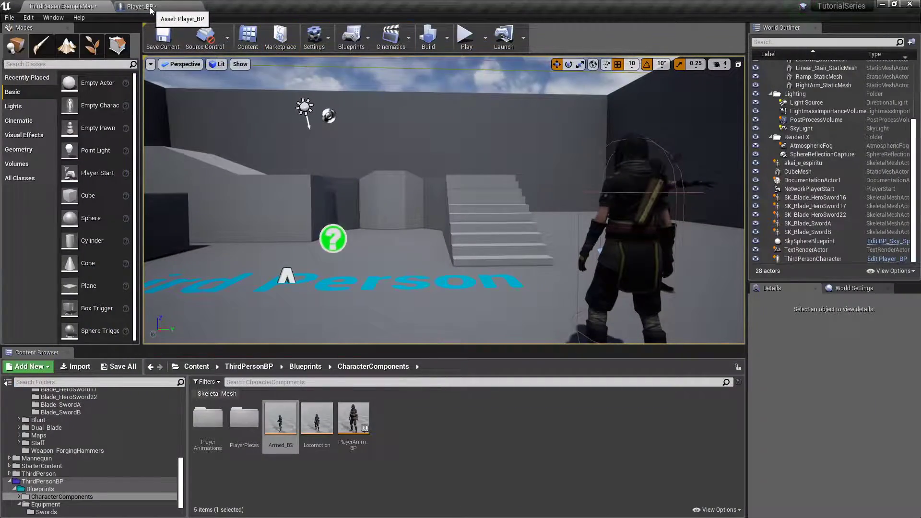
Duplicate the PlayCameraLocation variable in Player_BP as GuardCameraLocation and compile the blueprint.
left_click(150, 9)
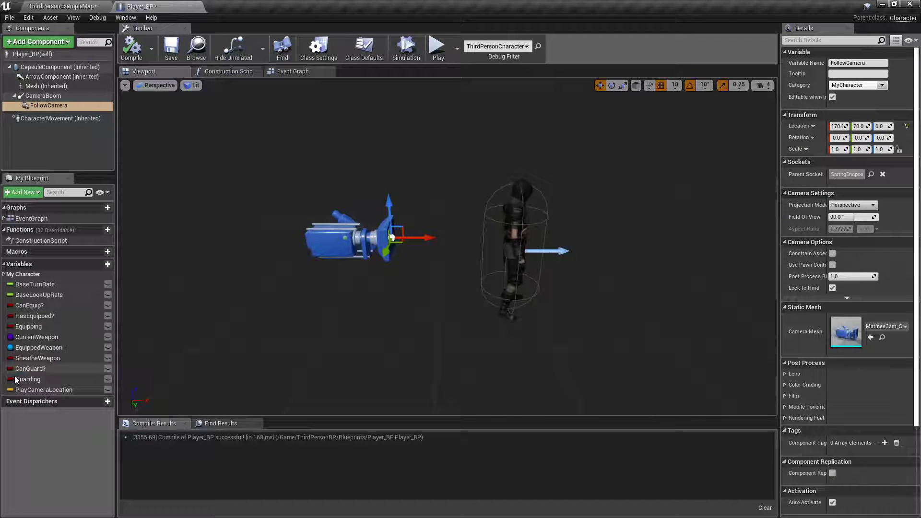
right_click(28, 390)
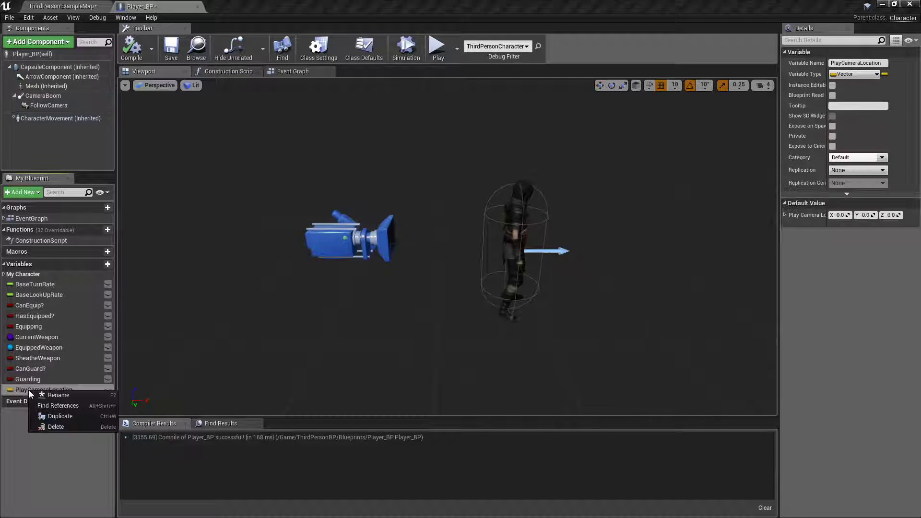
left_click(68, 416)
type("Guard")
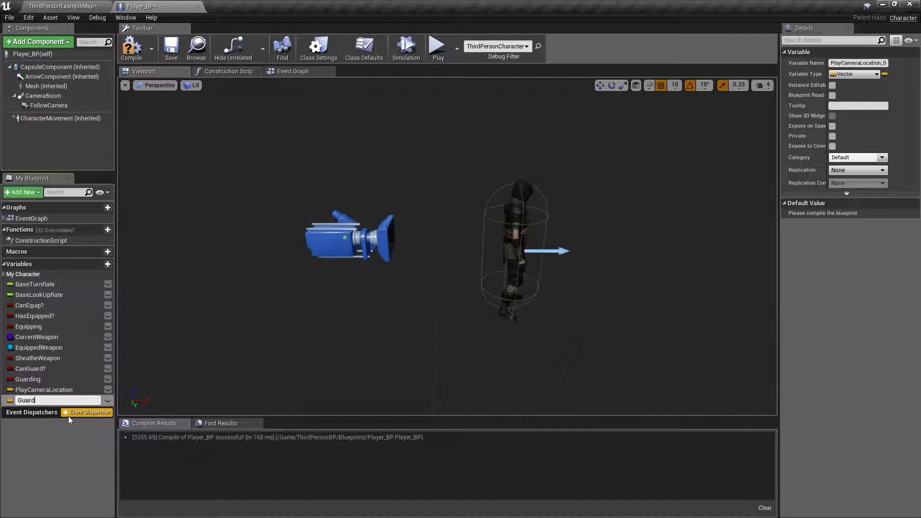
type("CameraLocatio")
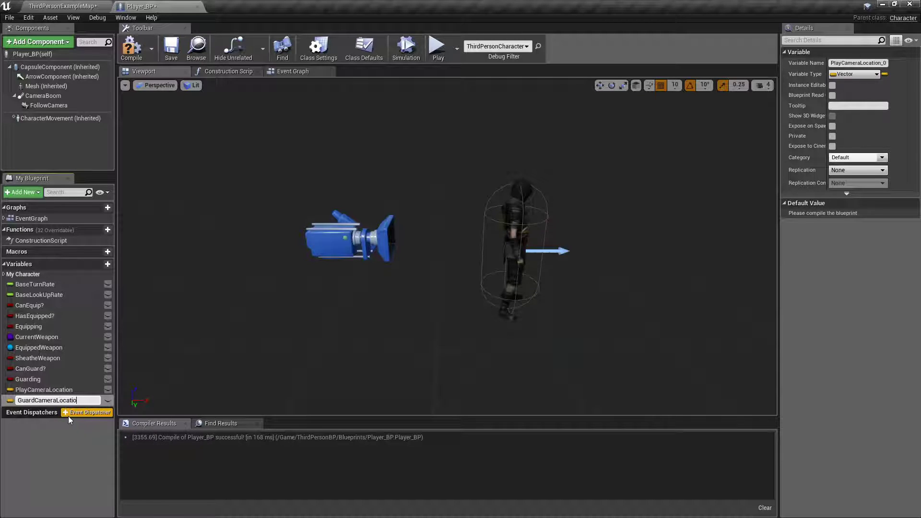
type("n")
key("Return")
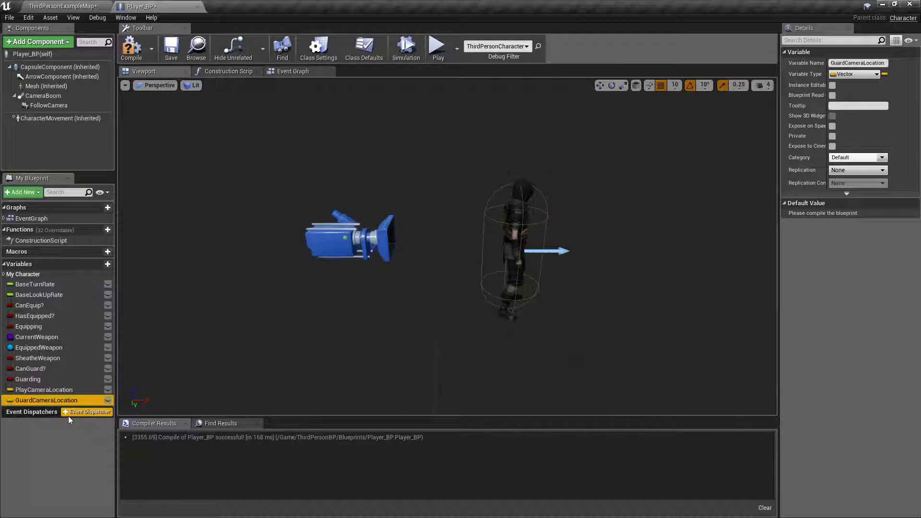
left_click(132, 53)
Copy FollowCamera's location into GuardCameraLocation's default value, giving X 170, Y 70, Z 0.
left_click(367, 224)
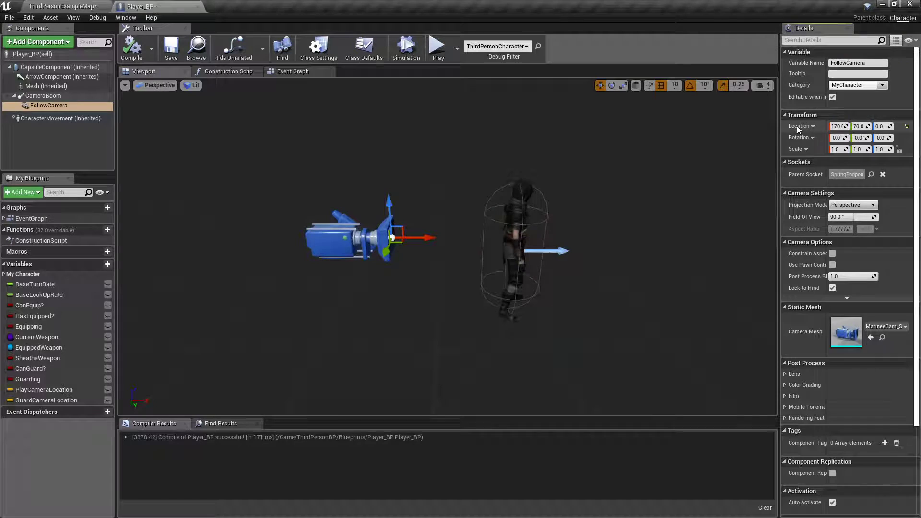
left_click(30, 400)
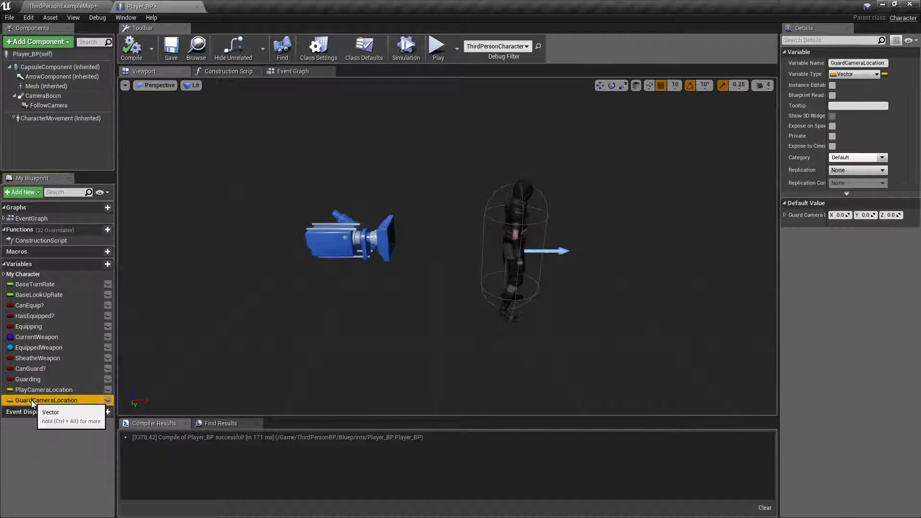
right_click(799, 214)
left_click(830, 262)
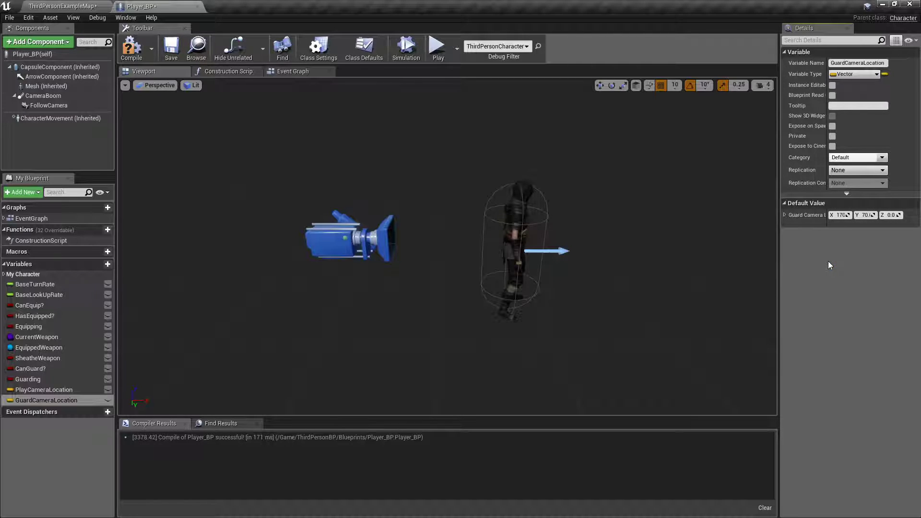
Compile Player_BP and reset the FollowCamera's location to X 0 and Y 0.
left_click(131, 48)
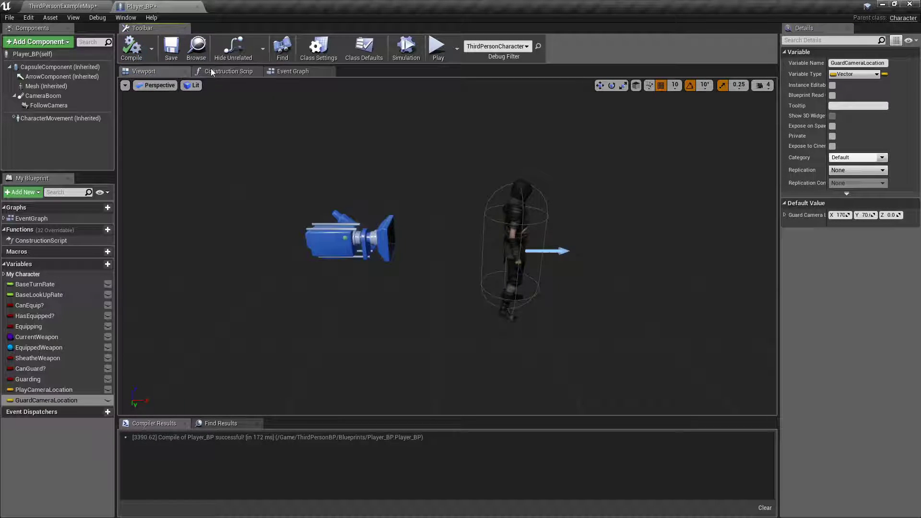
left_click(343, 242)
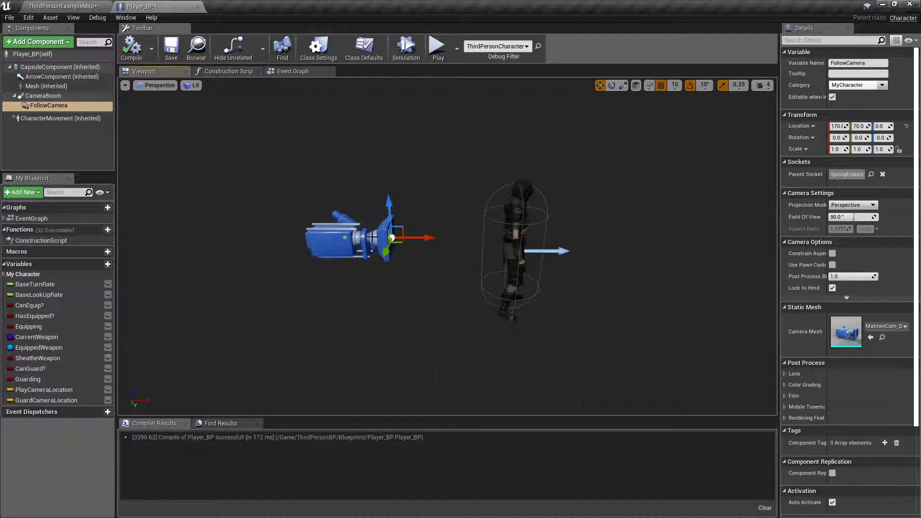
left_click(838, 126)
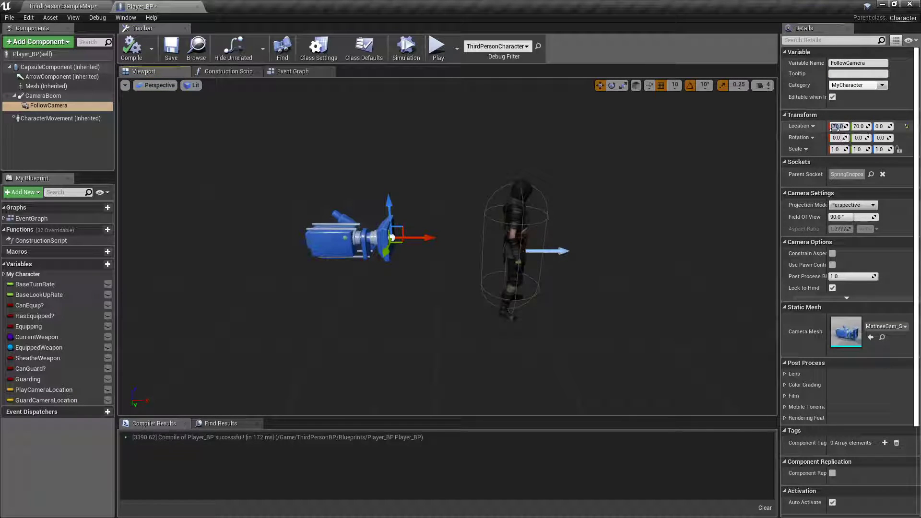
type("0")
left_click(861, 126)
type("0")
key("Return")
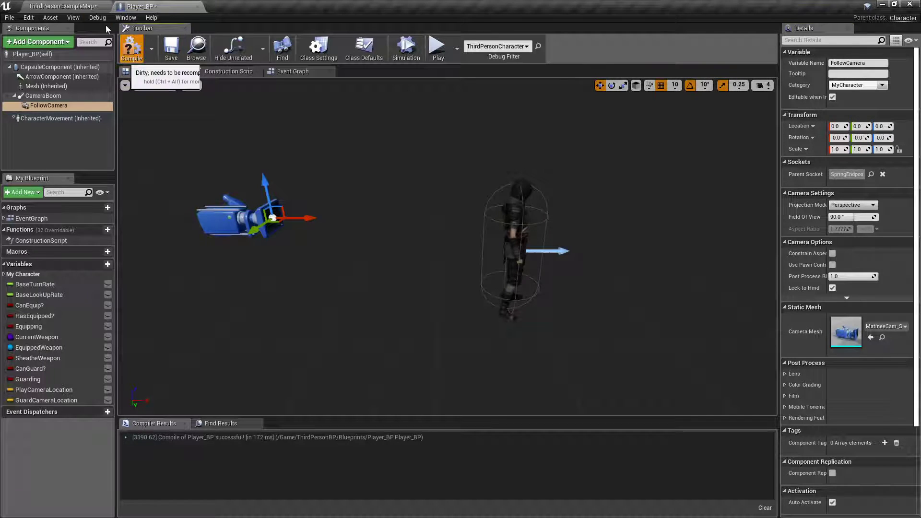
Play-test the reset camera in ThirdPersonExampleMap, moving the character and equipping a sword, and return to Player_BP.
left_click(72, 7)
left_click(468, 41)
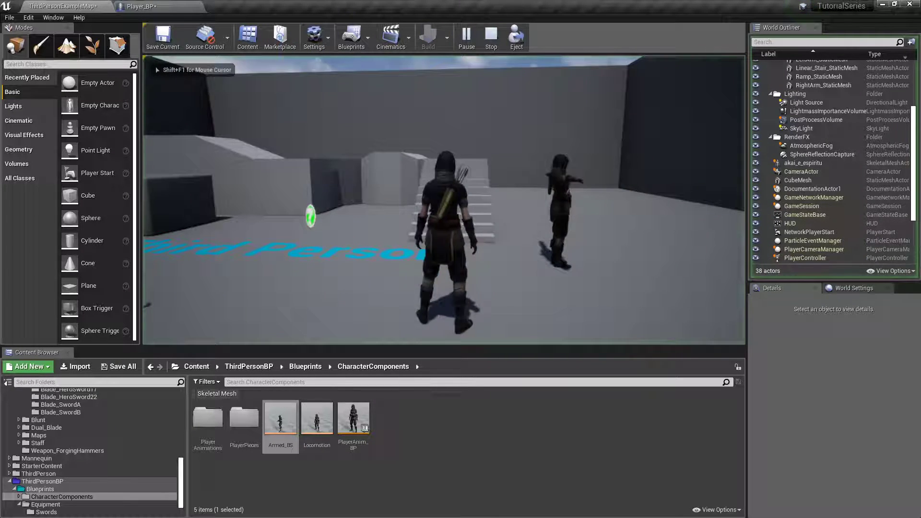
key("a")
key("e")
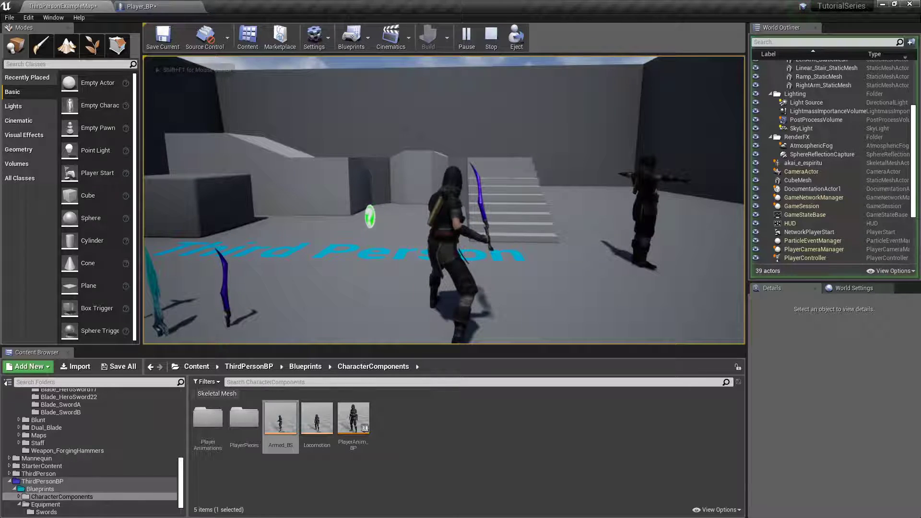
key("shift+F1")
left_click(158, 6)
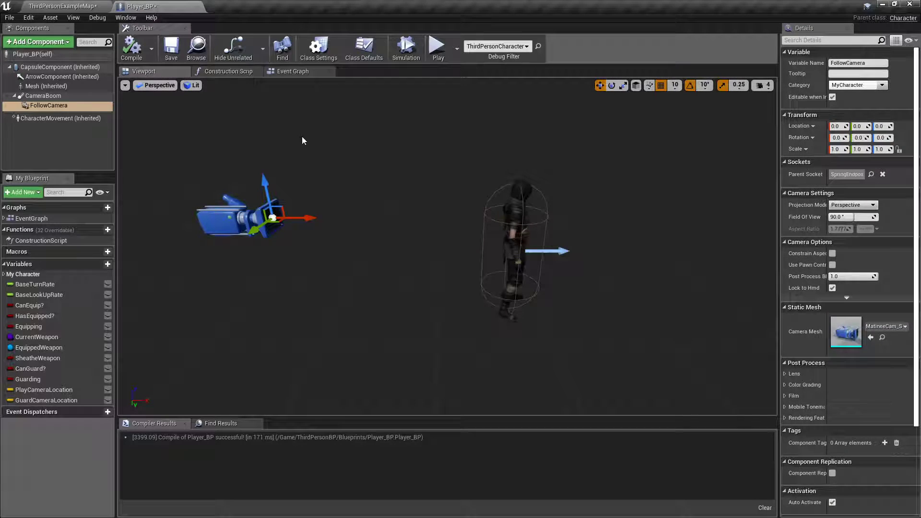
Widen and heighten the Guard Mode comment box in the Event Graph to make room beyond the Max Walk Speed nodes.
left_click(295, 72)
scroll(456, 182, "up", 5)
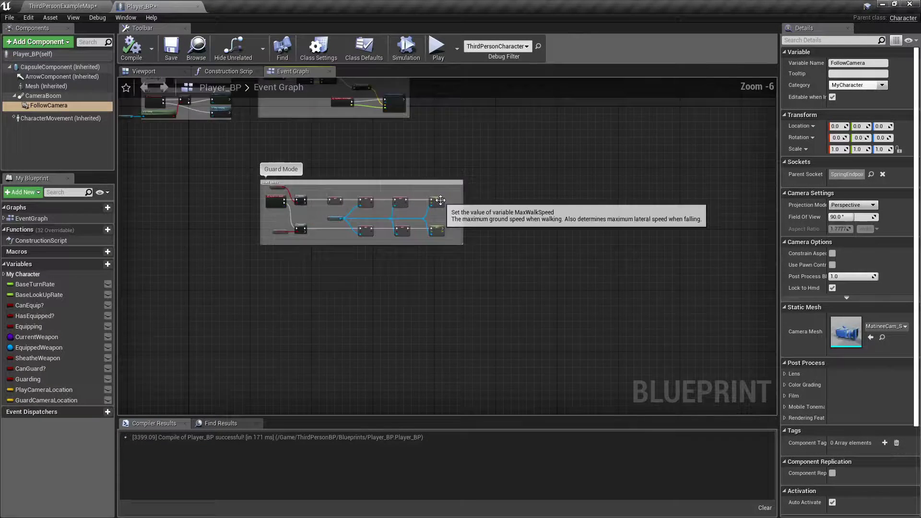
left_click_drag(503, 225, 730, 225)
left_click_drag(575, 319, 575, 415)
scroll(540, 284, "down", 3)
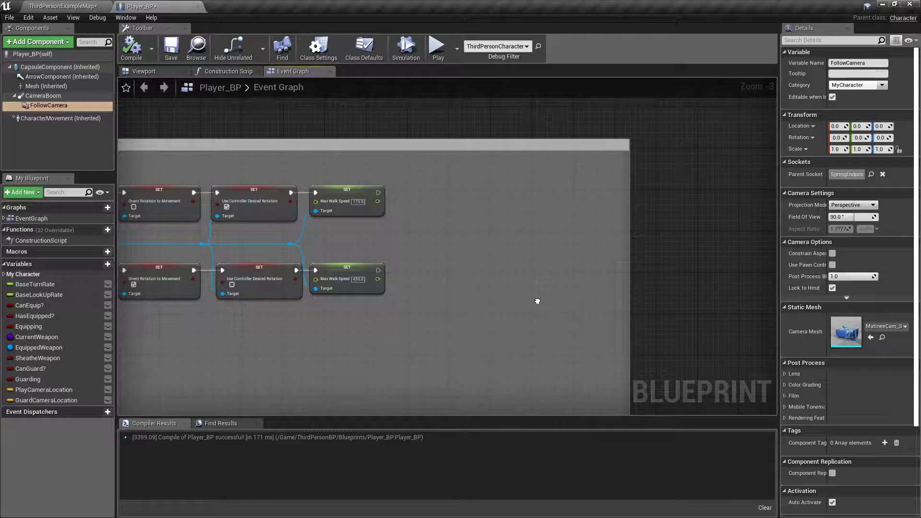
left_click_drag(535, 279, 572, 279)
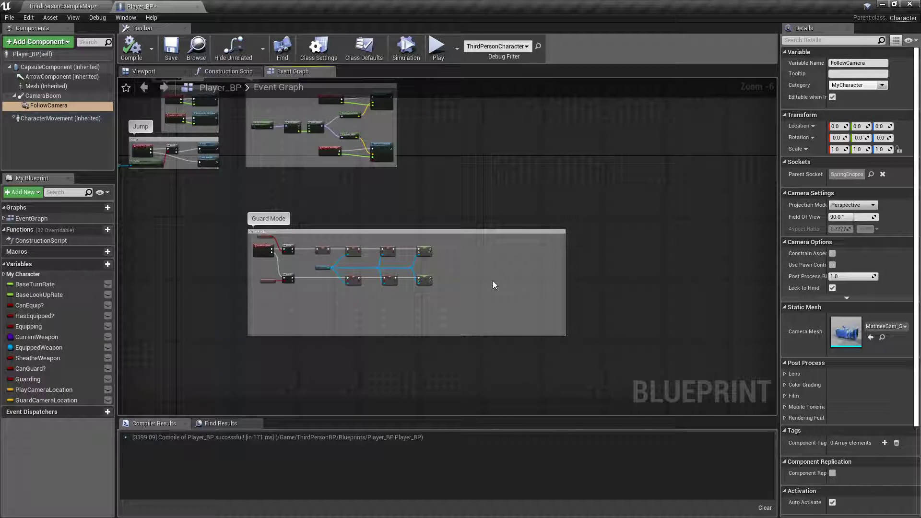
Add a timeline named CameraAdjustment beside the Max Walk Speed 175 node in the Guard Mode section.
scroll(493, 281, "up", 5)
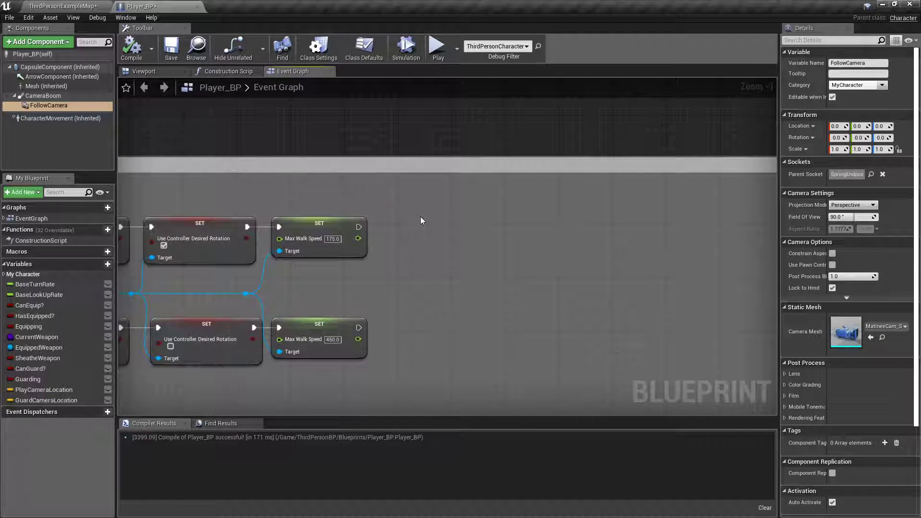
right_click(421, 219)
type("timeline")
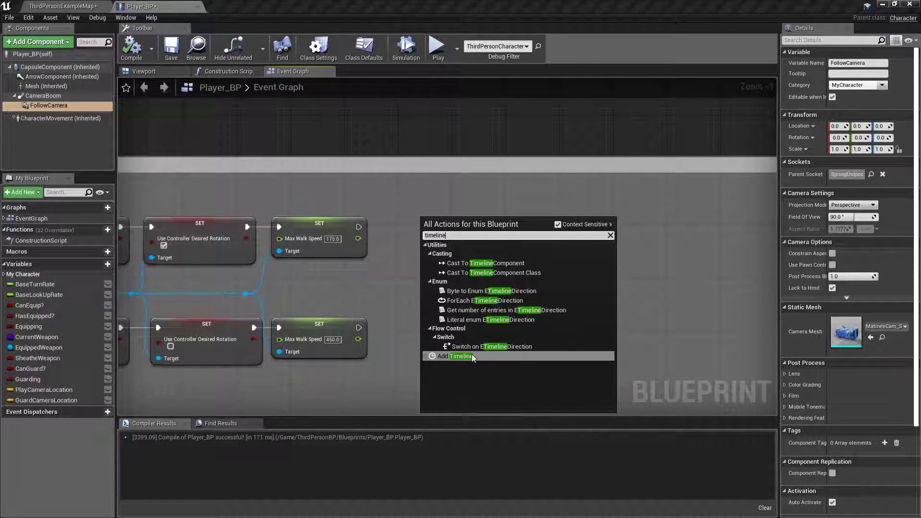
left_click(456, 357)
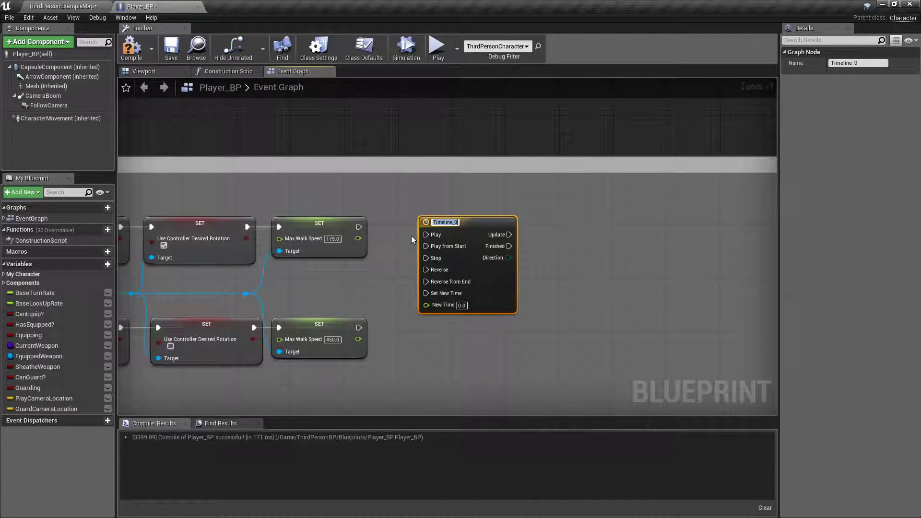
type("CameraAdjustment")
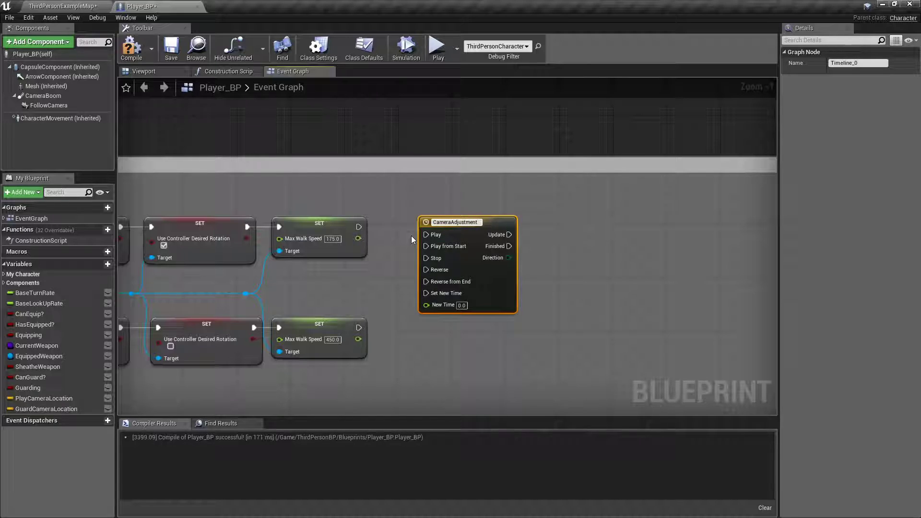
left_click(396, 231)
Connect the Max Walk Speed 175 node's execution output to CameraAdjustment's Play from Start and line the timeline up with it.
left_click_drag(359, 226, 426, 246)
left_click(463, 222)
left_click_drag(463, 222, 442, 202)
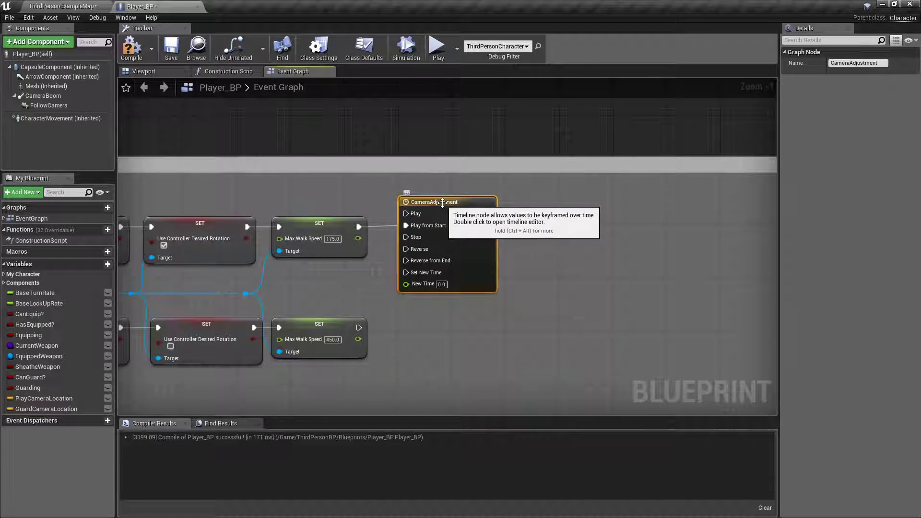
Open the CameraAdjustment timeline, add a float track, and set the timeline's length to 0.2.
double_click(443, 203)
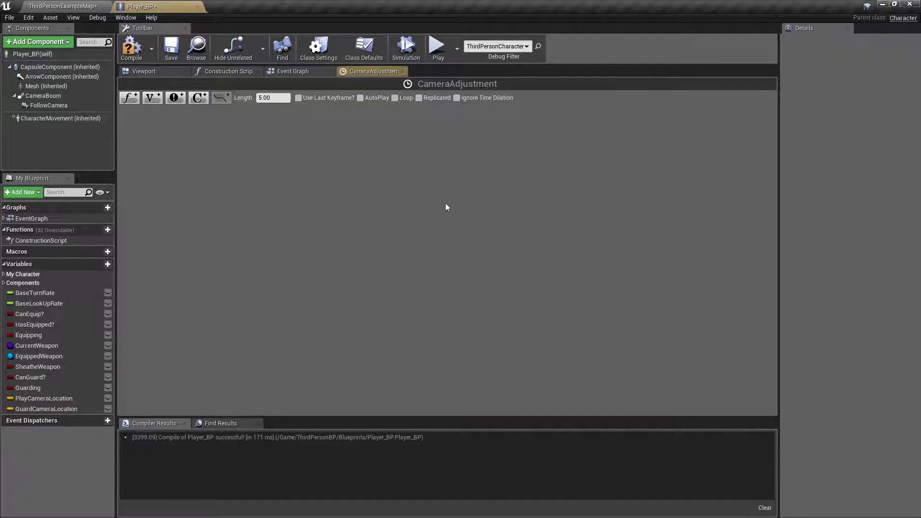
left_click(130, 99)
left_click(277, 99)
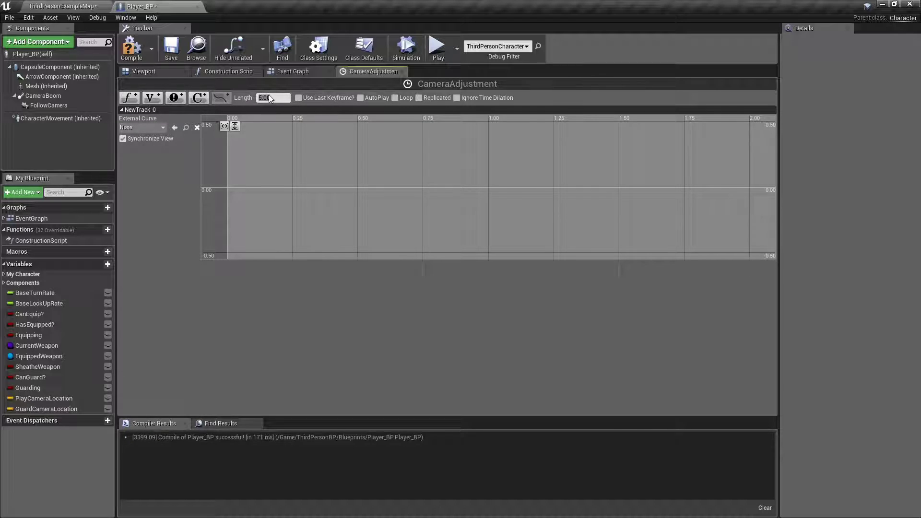
type("0.2")
key("Return")
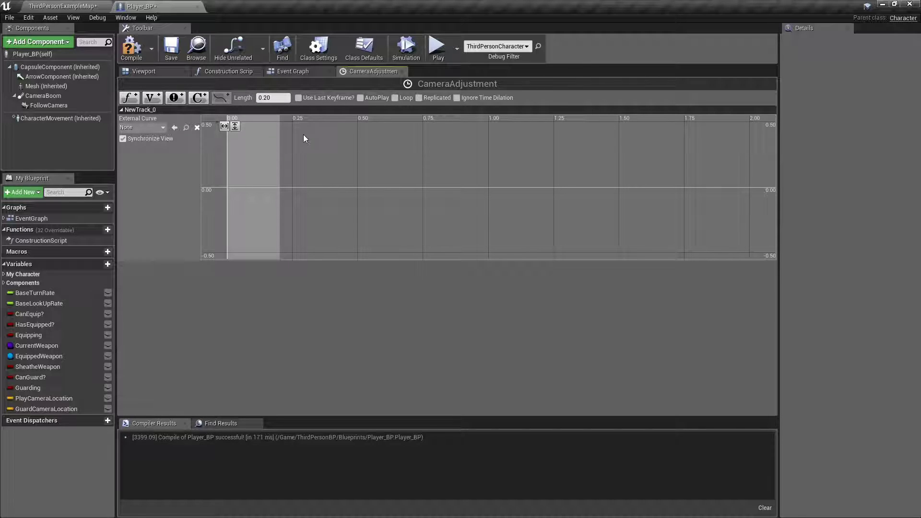
Add the float track's first key at time 0 with value 0.
scroll(317, 143, "down", 1)
right_click_drag(317, 143, 404, 174)
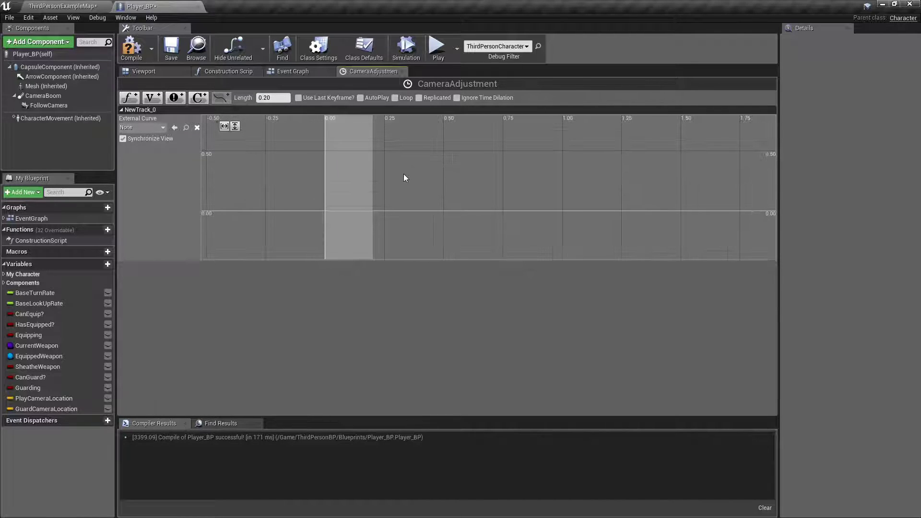
left_click(325, 211, "shift")
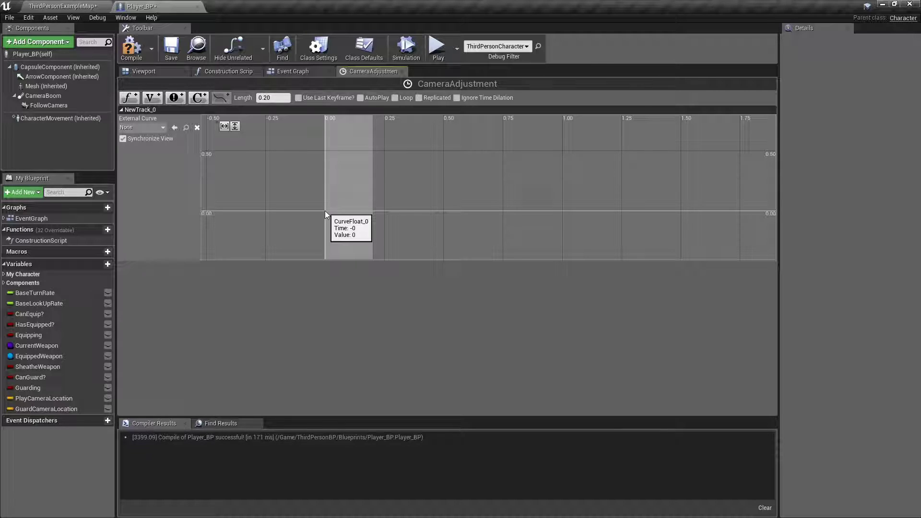
right_click(325, 211)
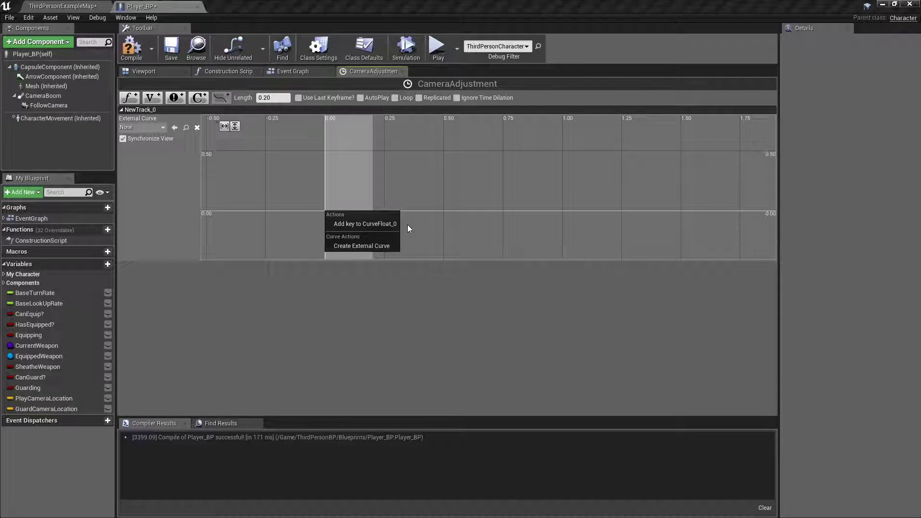
left_click(385, 225)
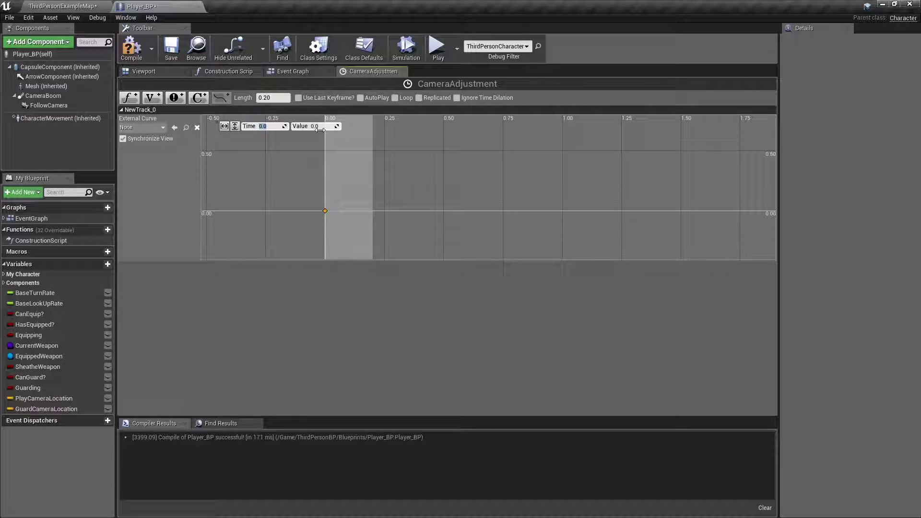
Add a second key to the float track at time 0.2 with value 1.
right_click(371, 210)
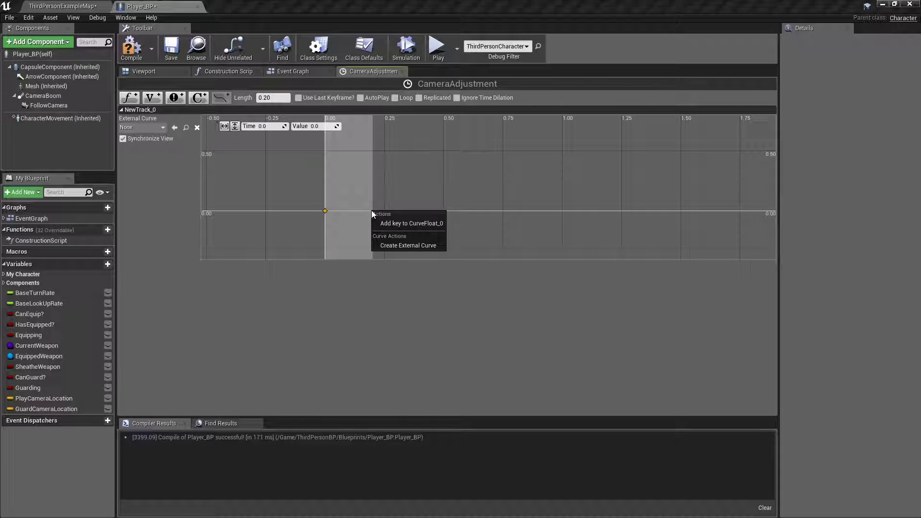
left_click(413, 225)
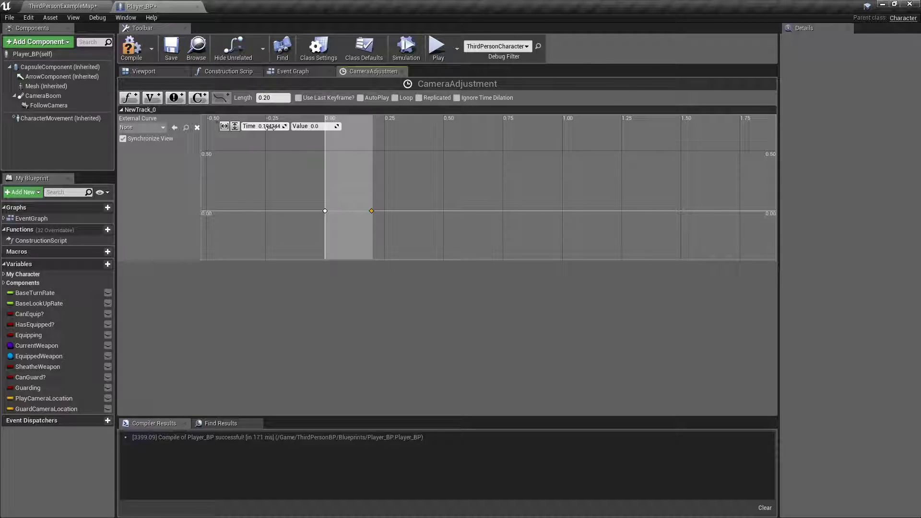
type("0.2")
left_click(323, 127)
type("1")
key("Return")
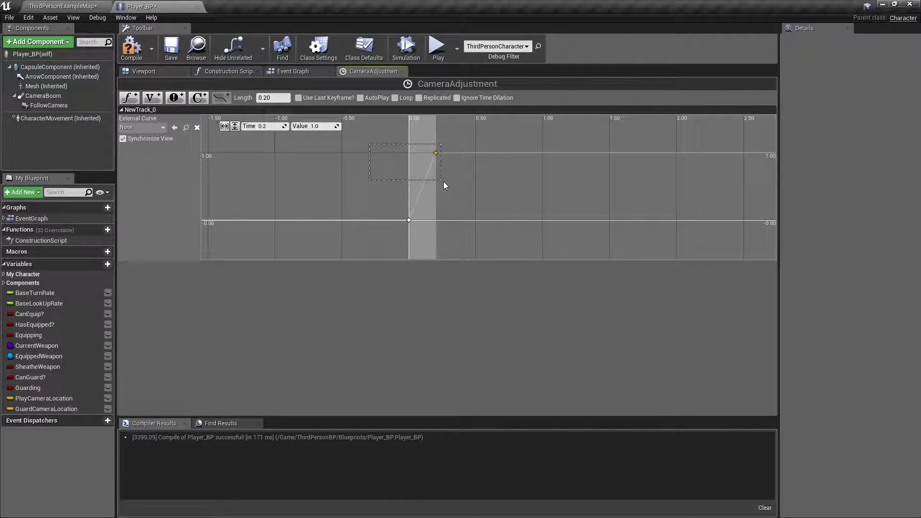
Set both keys of the float track to Auto interpolation and compile Player_BP.
left_click_drag(487, 221, 493, 229)
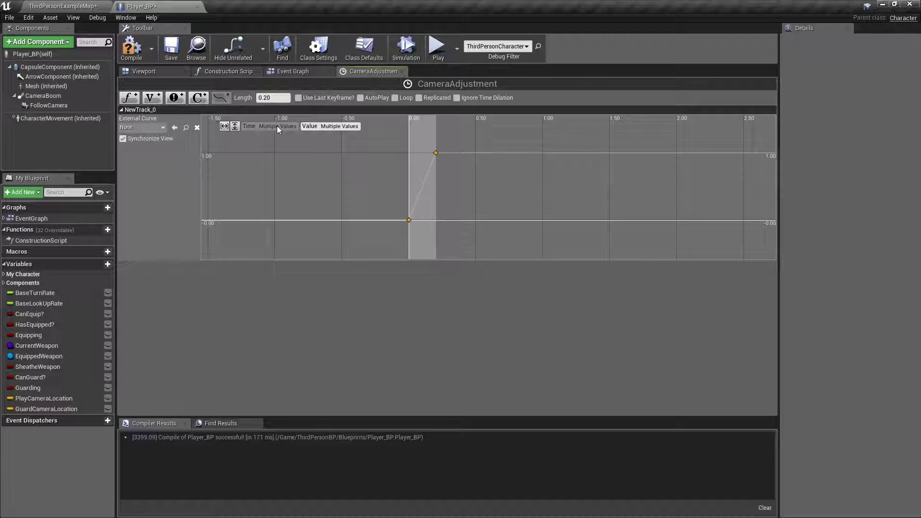
left_click(224, 127)
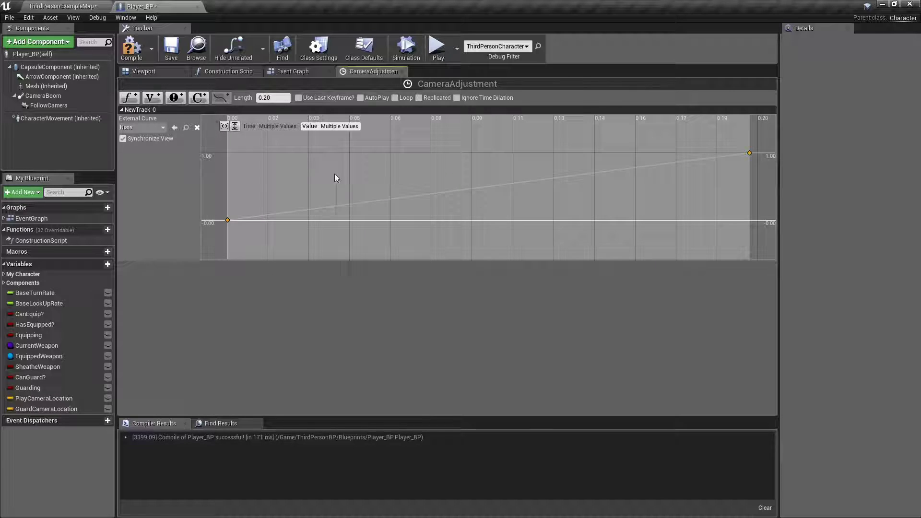
right_click(229, 223)
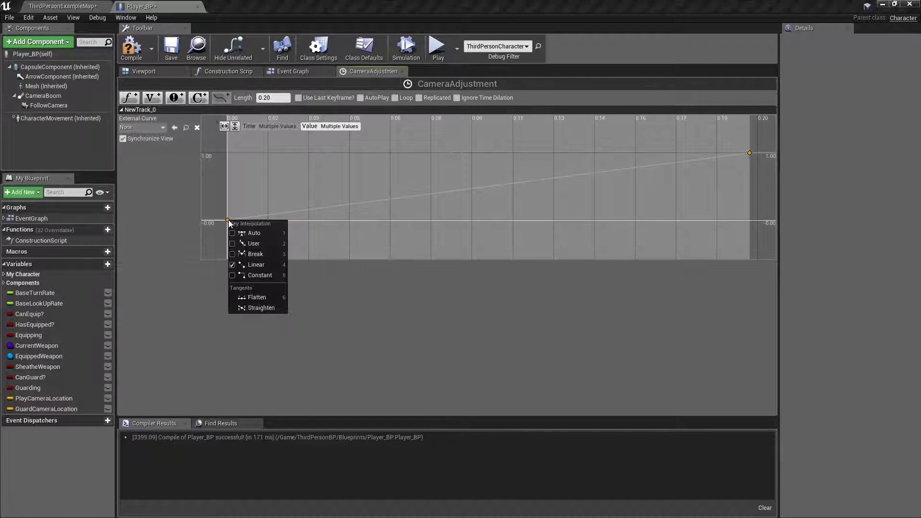
left_click(258, 234)
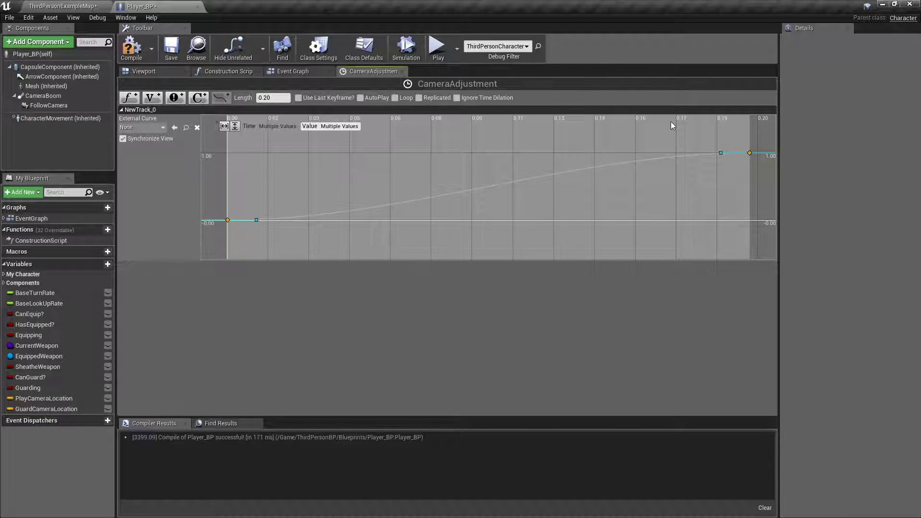
left_click(136, 57)
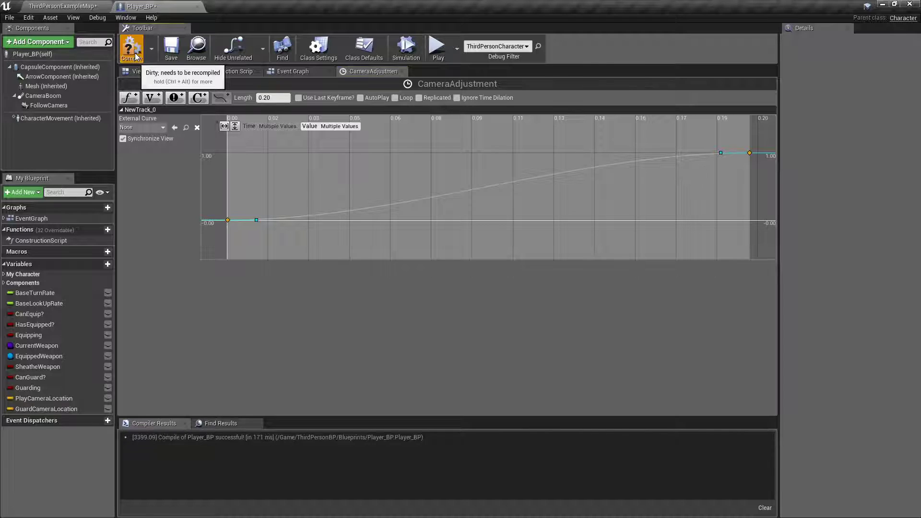
Place a FollowCamera reference below the CameraAdjustment timeline in the Event Graph.
left_click(295, 71)
scroll(598, 220, "up", 1)
right_click_drag(598, 220, 441, 190)
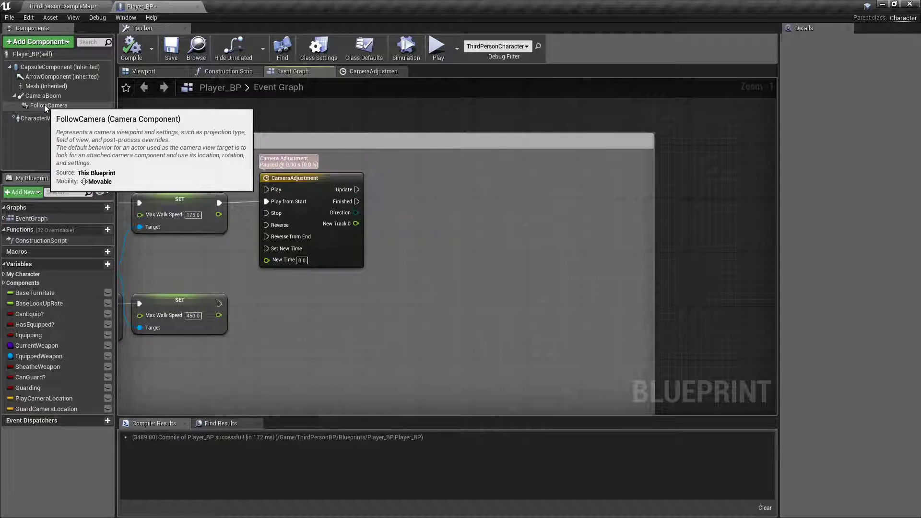
left_click_drag(49, 105, 445, 254)
type("set actor")
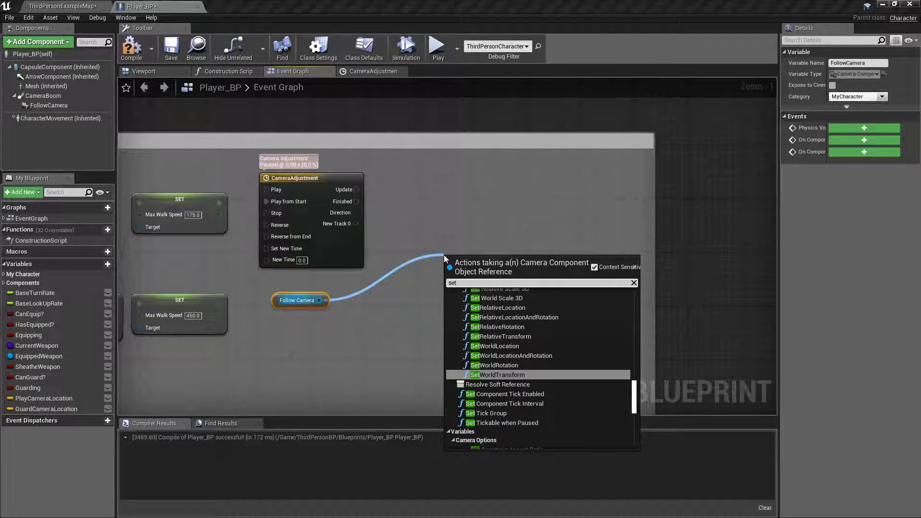
key("BackSpace")
key("BackSpace")
key("BackSpace")
key("BackSpace")
key("BackSpace")
key("BackSpace")
key("BackSpace")
key("BackSpace")
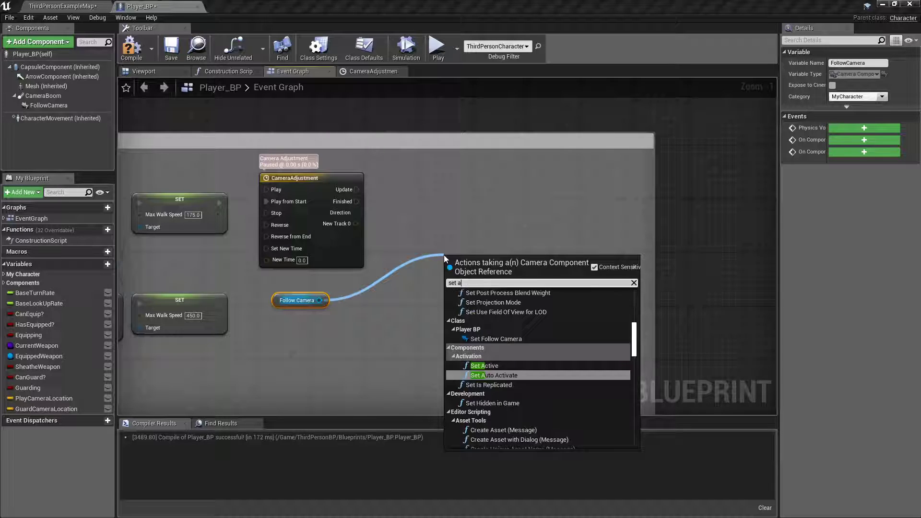
left_click(442, 234)
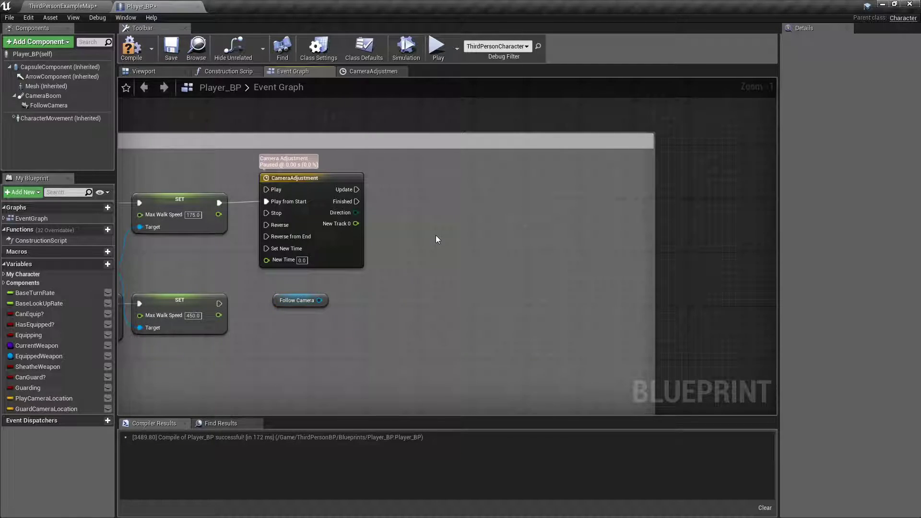
Add a SetActorLocation node to the right of the CameraAdjustment timeline and try pulling a connection from the Follow Camera reference.
right_click(436, 235)
type("set l")
key("BackSpace")
type("actor lo")
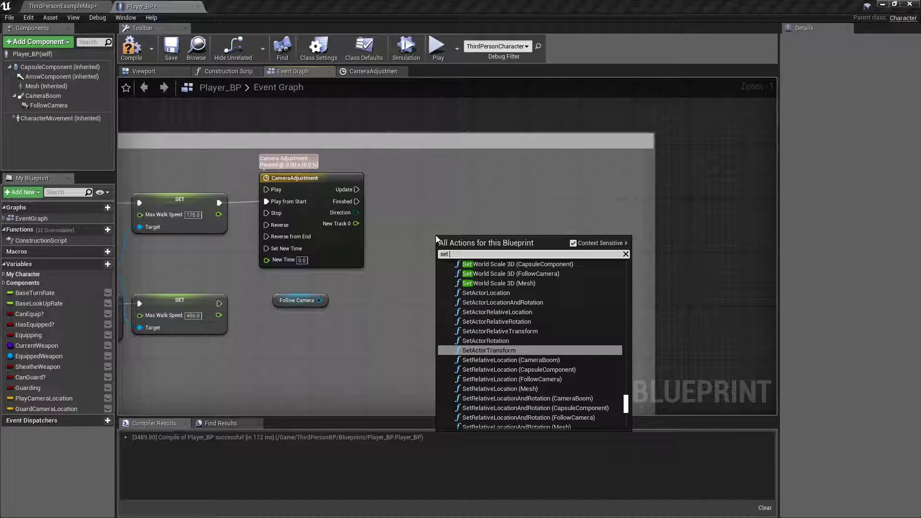
type("cation")
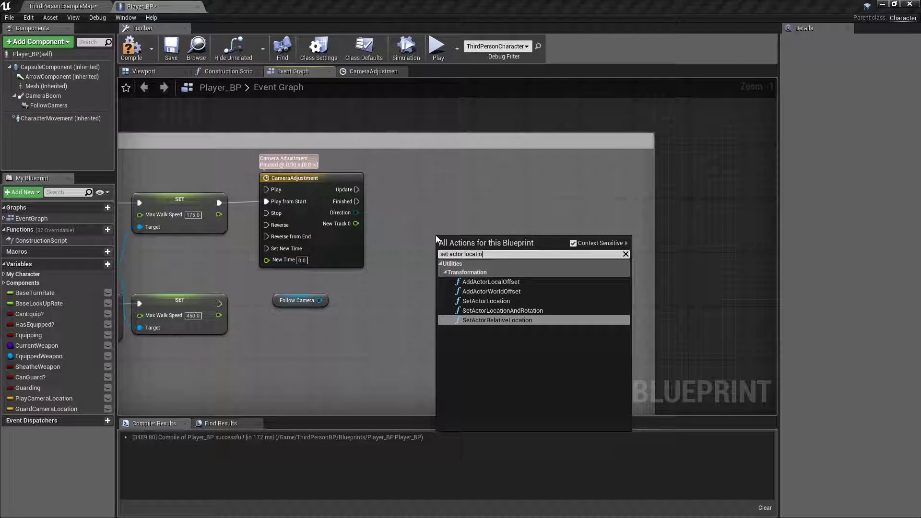
left_click(494, 302)
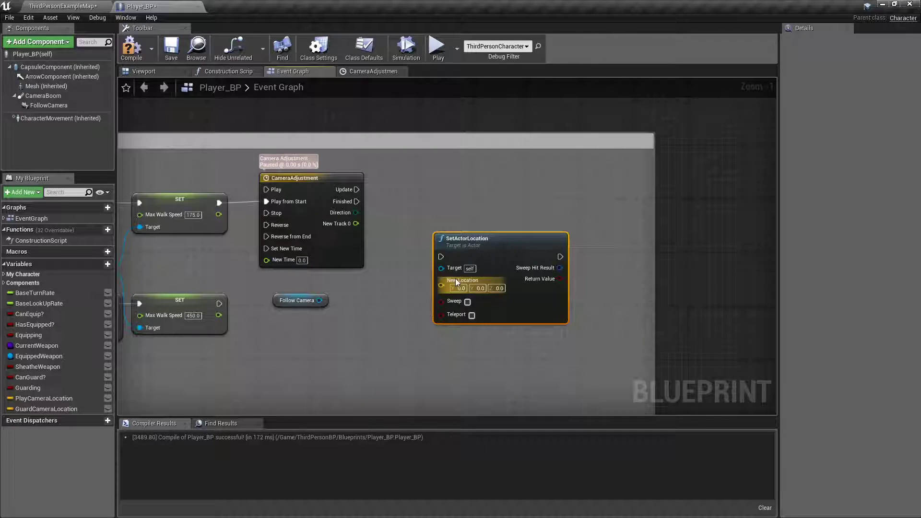
left_click_drag(320, 301, 376, 281)
left_click(335, 281)
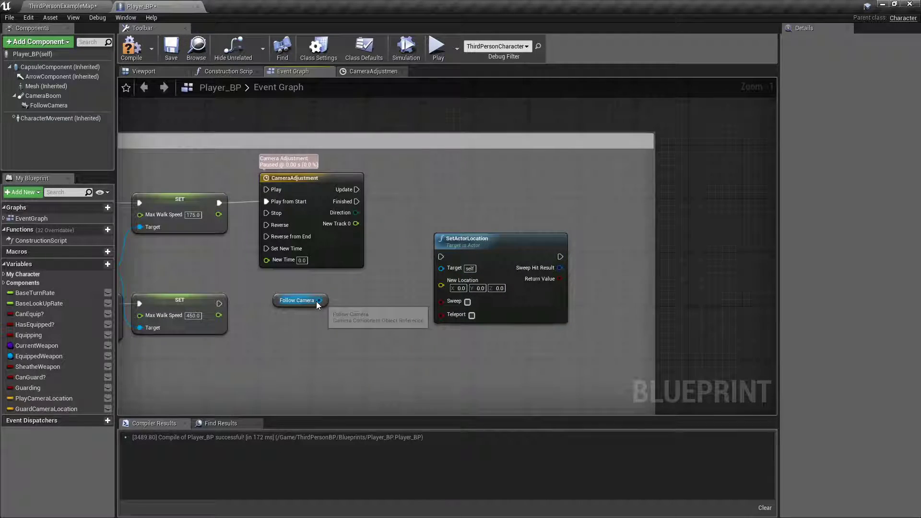
Add a SetRelativeLocation node targeting Follow Camera and delete the SetActorLocation node it replaces.
left_click_drag(320, 301, 374, 288)
type("set location")
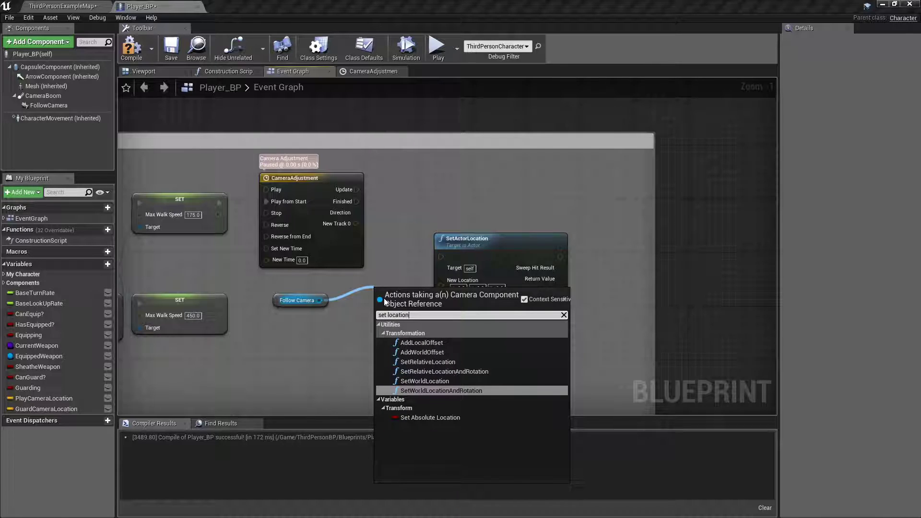
left_click(431, 362)
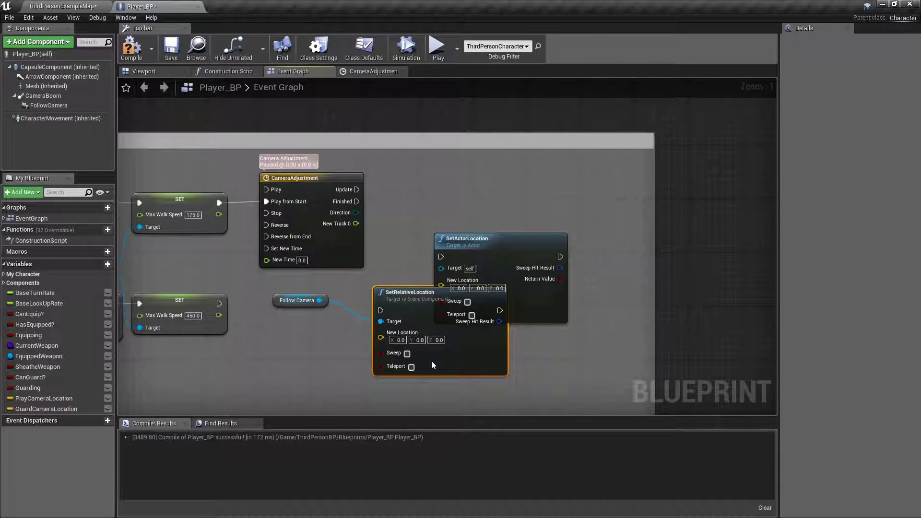
left_click_drag(471, 250, 611, 249)
key("Delete")
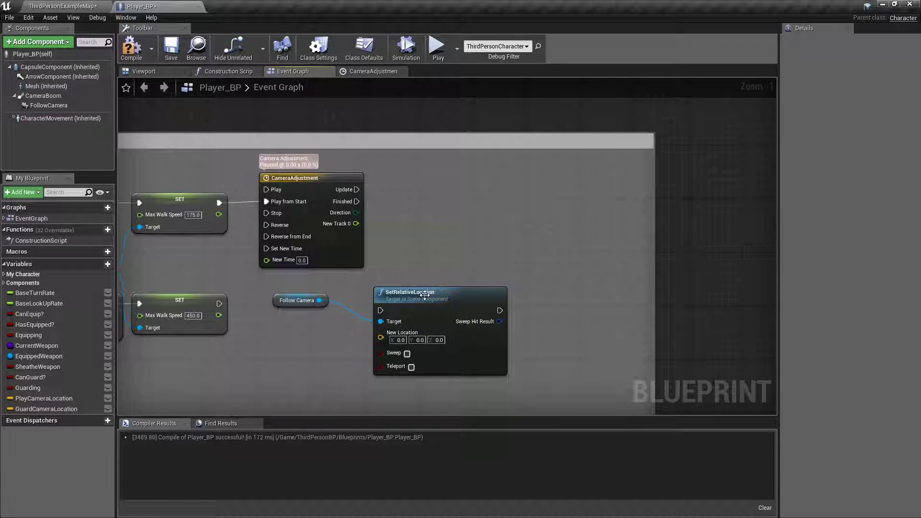
left_click_drag(424, 296, 511, 234)
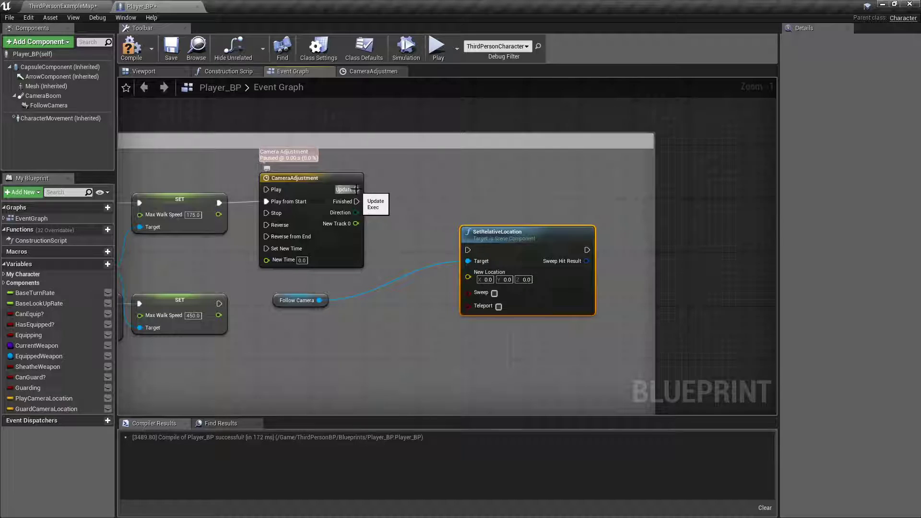
Connect the timeline's Update output to SetRelativeLocation, align that node with the timeline and place the Follow Camera reference beside it.
left_click_drag(356, 190, 468, 250)
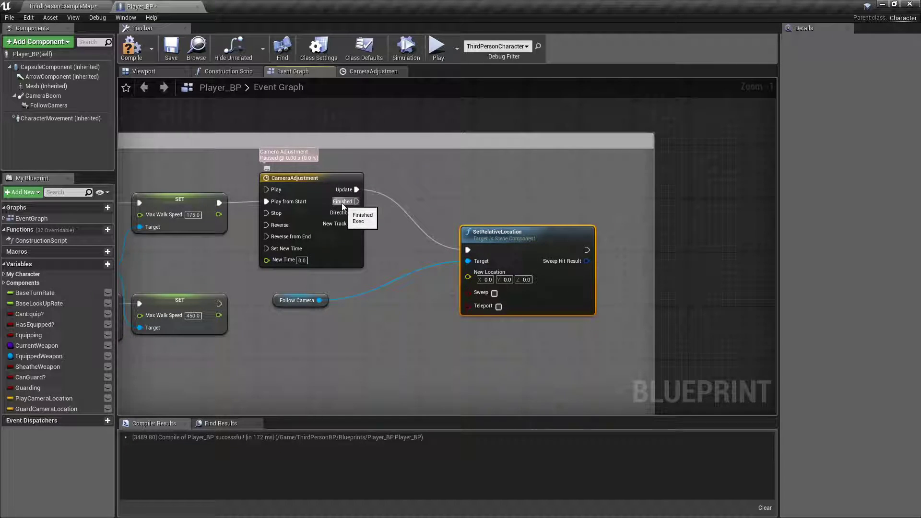
left_click_drag(527, 242, 634, 182)
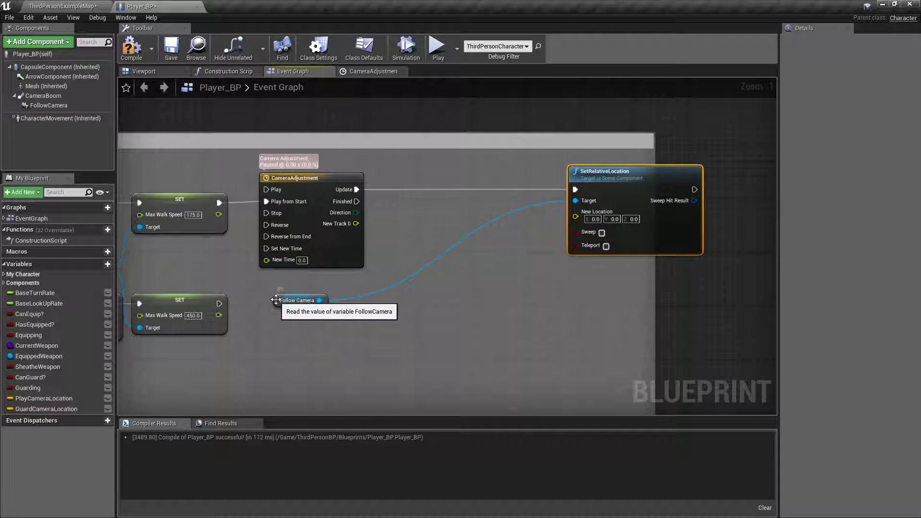
left_click_drag(276, 301, 506, 206)
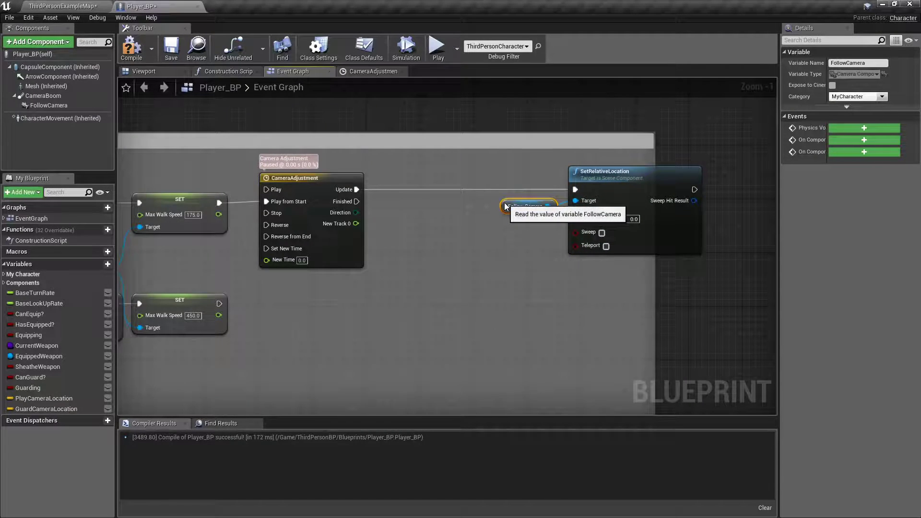
Feed SetRelativeLocation's New Location from a Lerp (Vector) node and drive its Alpha with the timeline's New Track 0 output.
left_click_drag(575, 217, 538, 253)
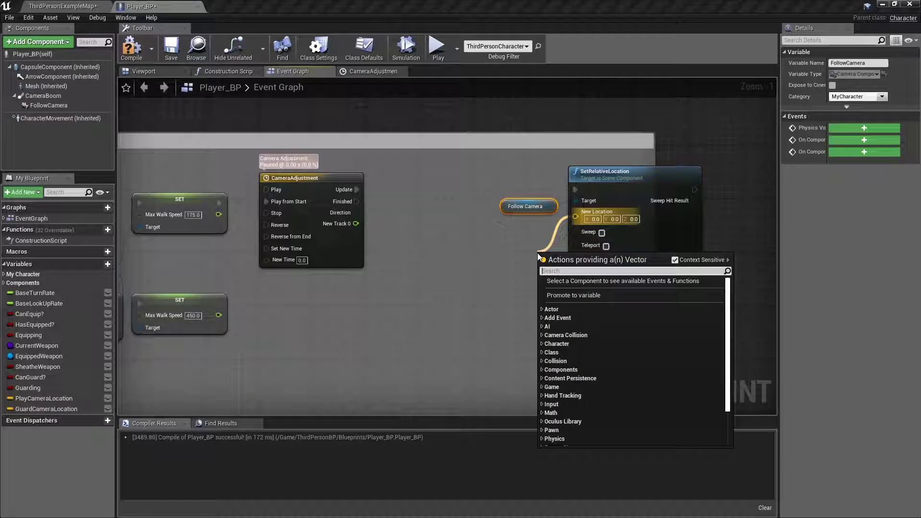
type("lerp")
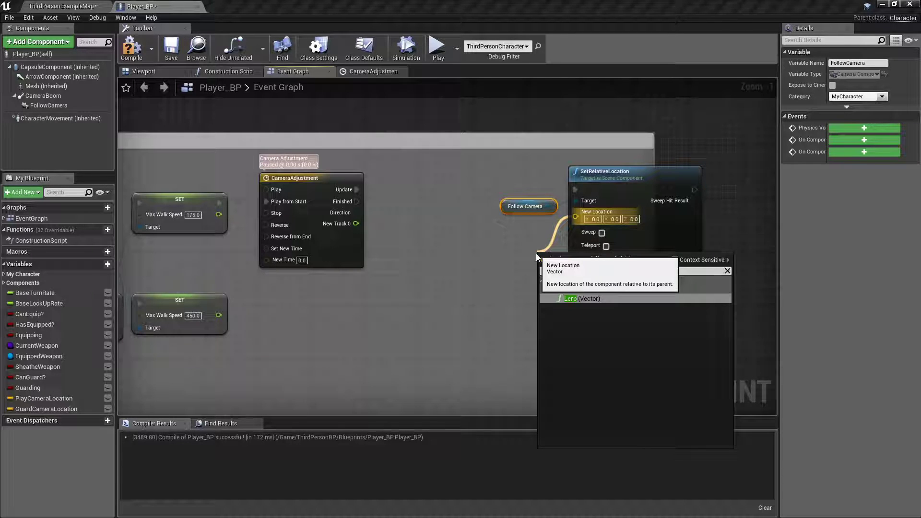
left_click(570, 299)
left_click_drag(571, 261, 455, 252)
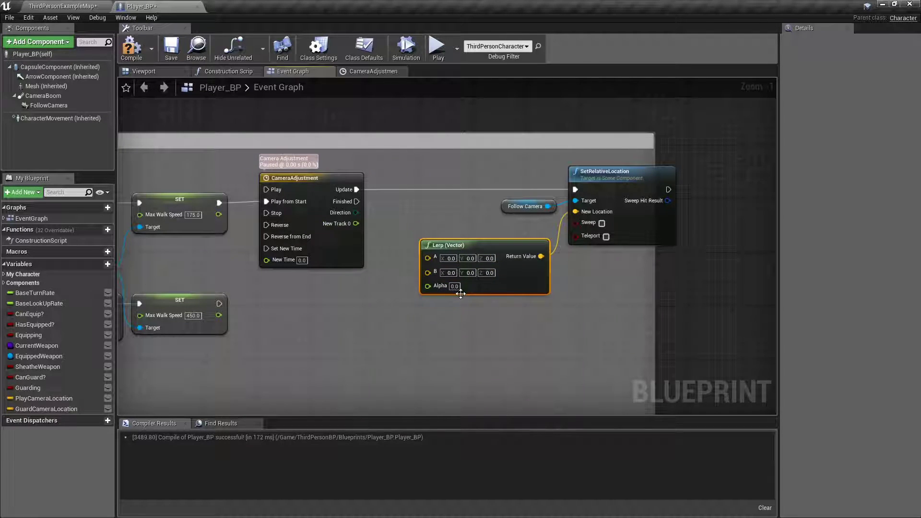
left_click_drag(356, 223, 427, 285)
left_click_drag(462, 252, 502, 259)
left_click_drag(610, 178, 651, 178)
Connect the PlayCameraLocation variable to the Lerp's A input and GuardCameraLocation to its B input.
left_click_drag(43, 399, 430, 235)
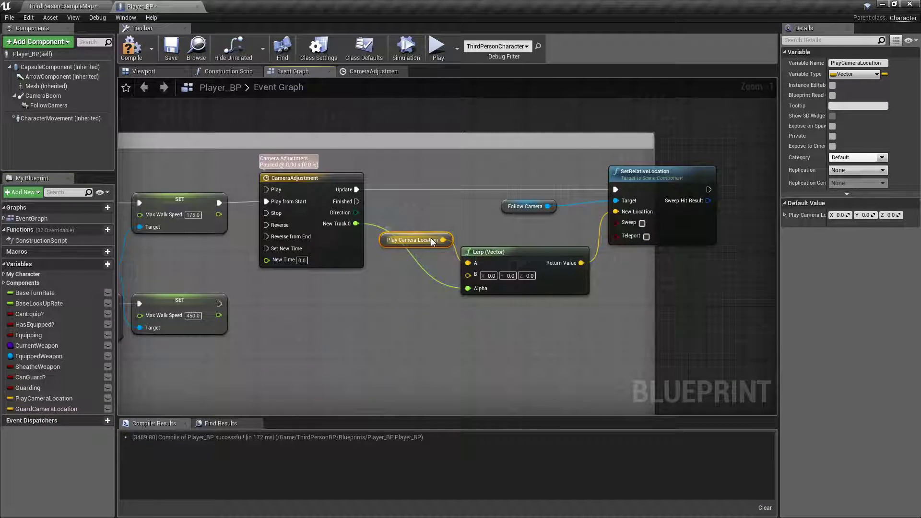
left_click_drag(28, 408, 426, 274)
left_click(520, 318)
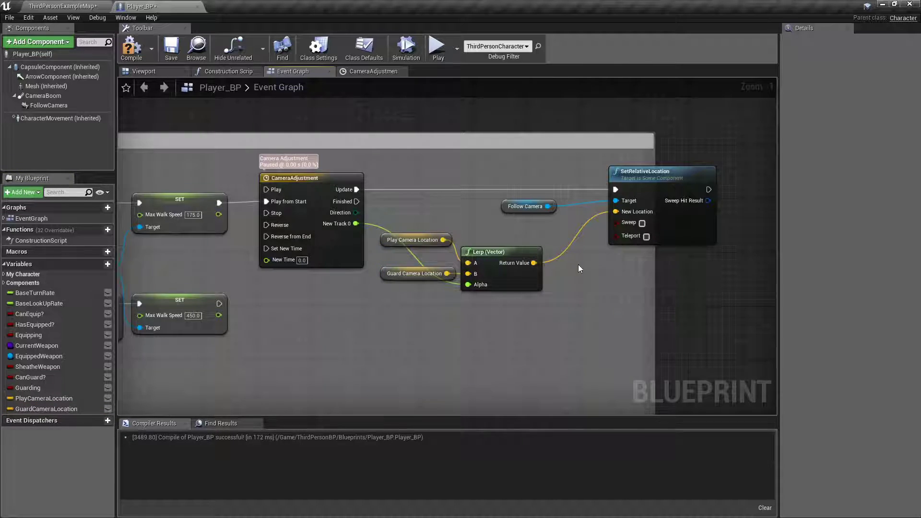
Play-test the guard camera movement in ThirdPersonExampleMap and stop the session.
scroll(578, 263, "down", 1)
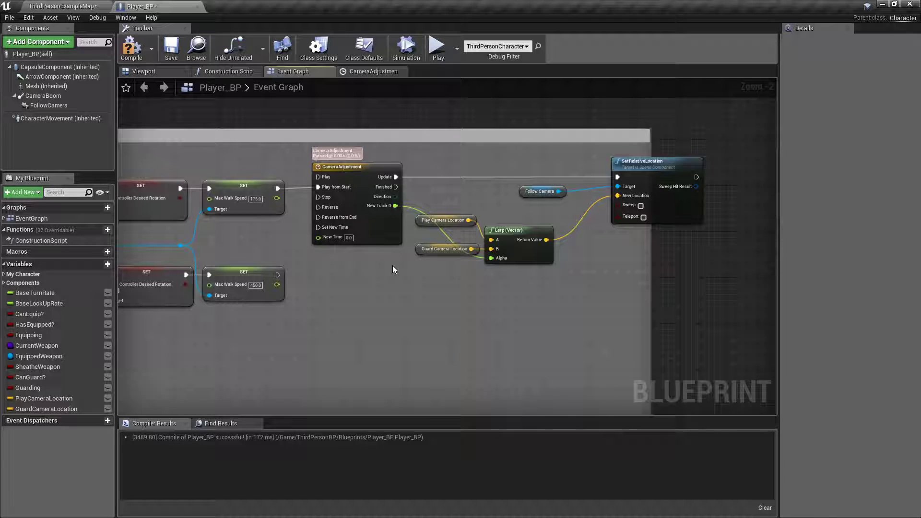
right_click_drag(393, 269, 309, 282)
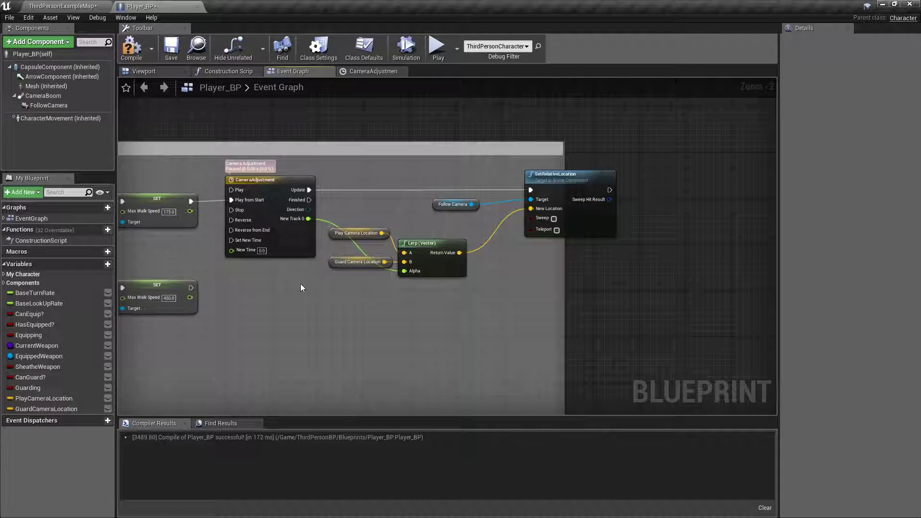
left_click(72, 6)
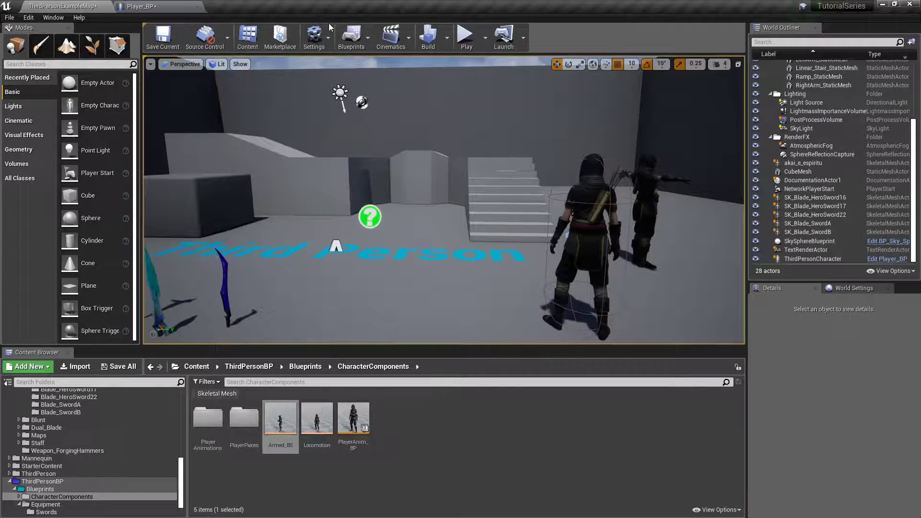
left_click(466, 37)
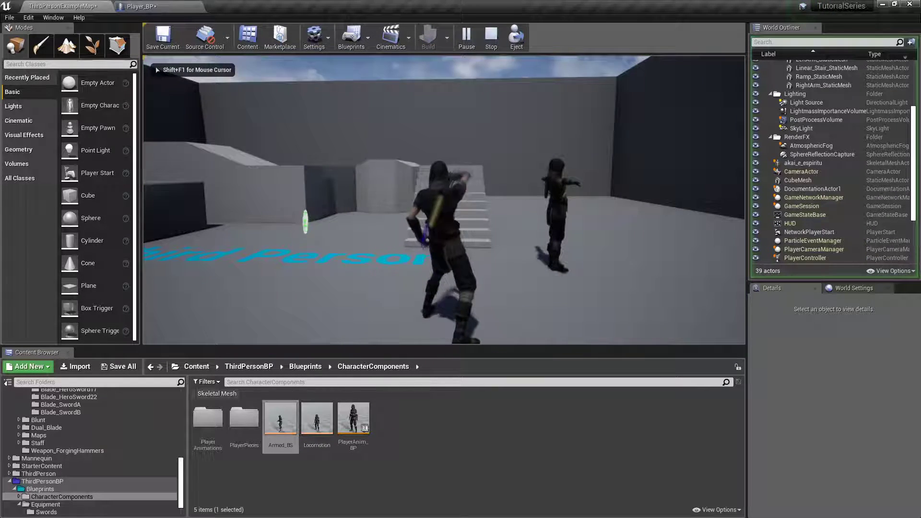
key("w")
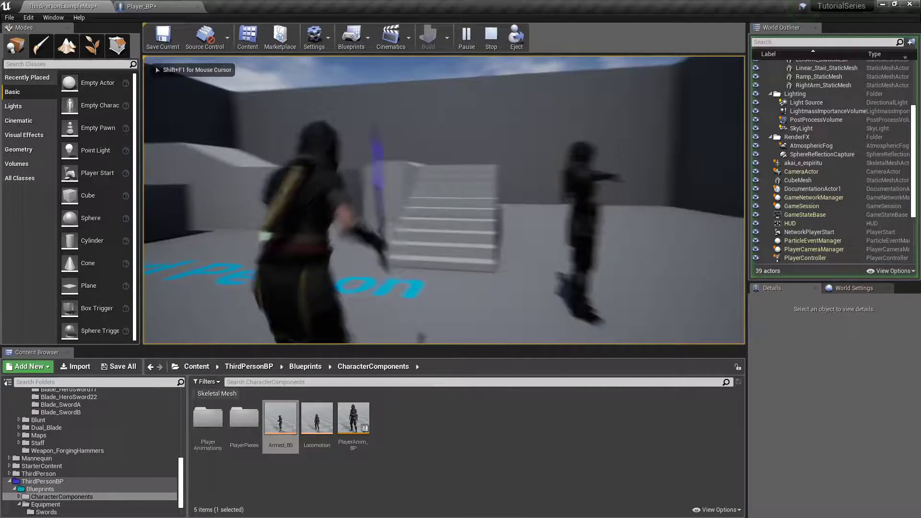
key("w")
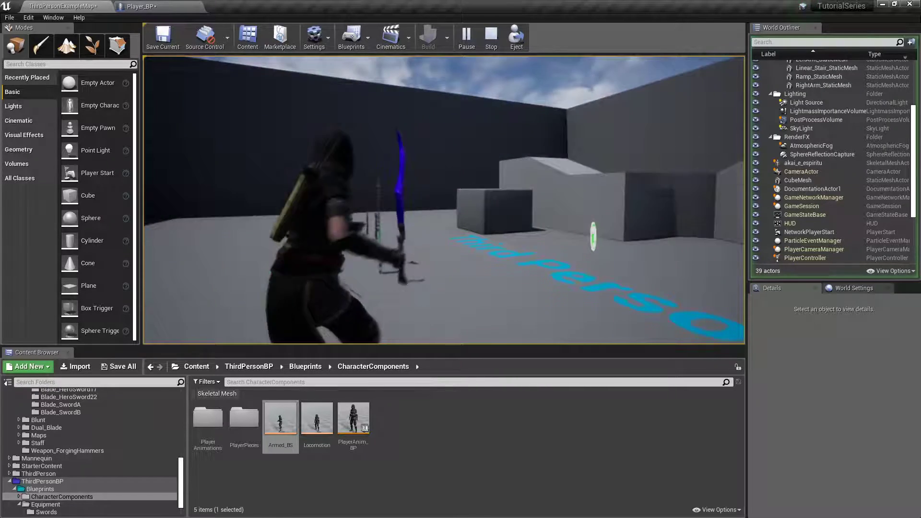
key("Escape")
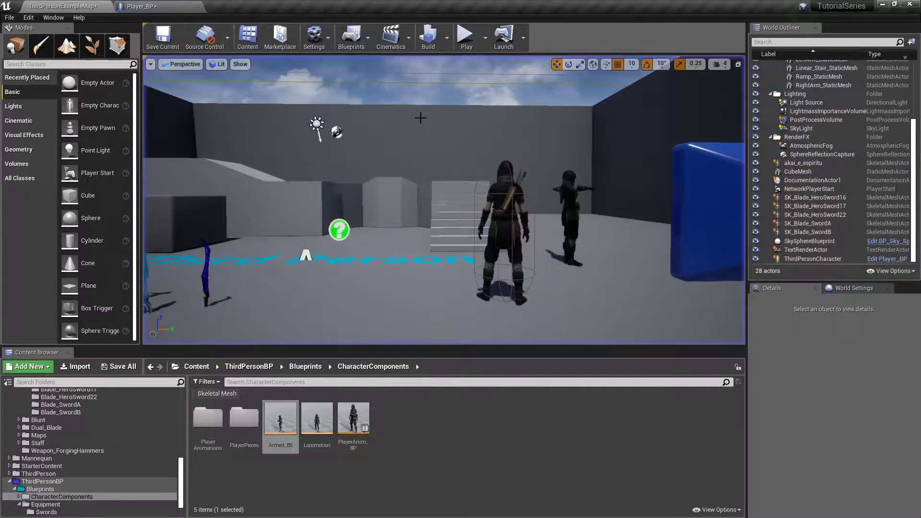
Duplicate the CameraAdjustment timeline with its Lerp, camera location, Follow Camera and SetRelativeLocation nodes in Player_BP, placing the copies below the originals.
left_click(167, 10)
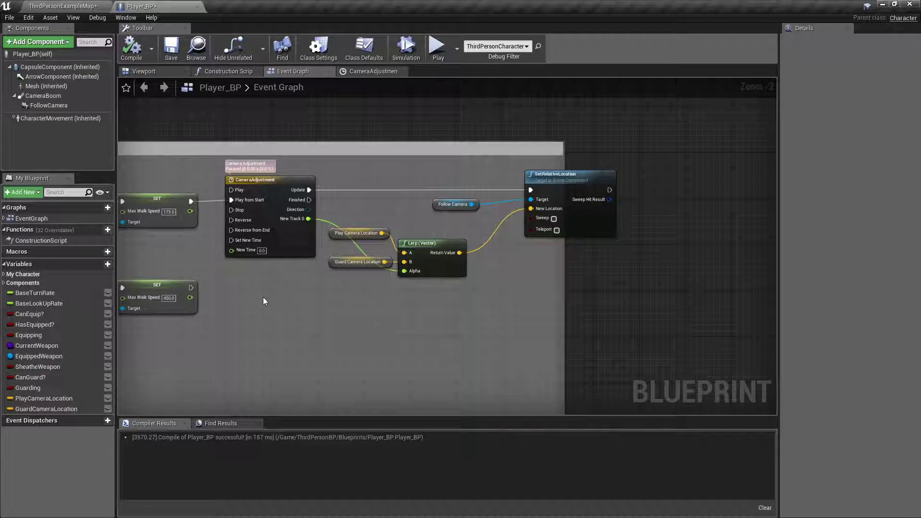
left_click_drag(263, 302, 551, 187)
key("ctrl+v")
left_click_drag(242, 278, 287, 295)
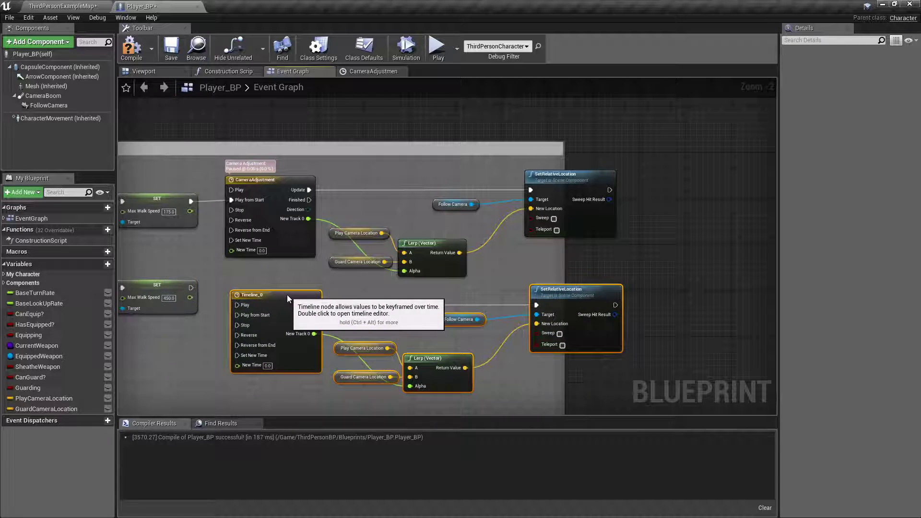
Connect the execution output of the SET node with Max Walk Speed 450 to the duplicated timeline's Reverse from End input.
scroll(203, 295, "up", 2)
left_click_drag(187, 286, 249, 362)
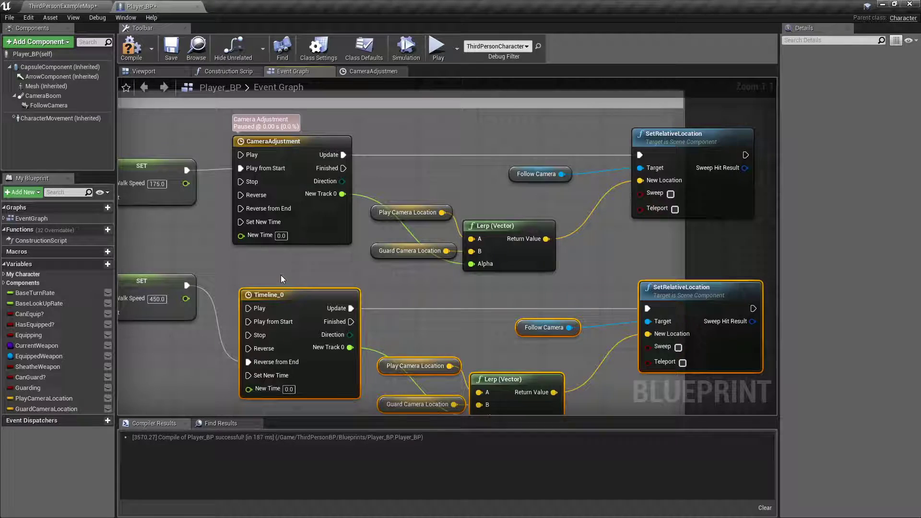
left_click(270, 267)
Play-test ThirdPersonExampleMap, moving the character in and out of guard mode to check the camera transitions.
left_click(72, 5)
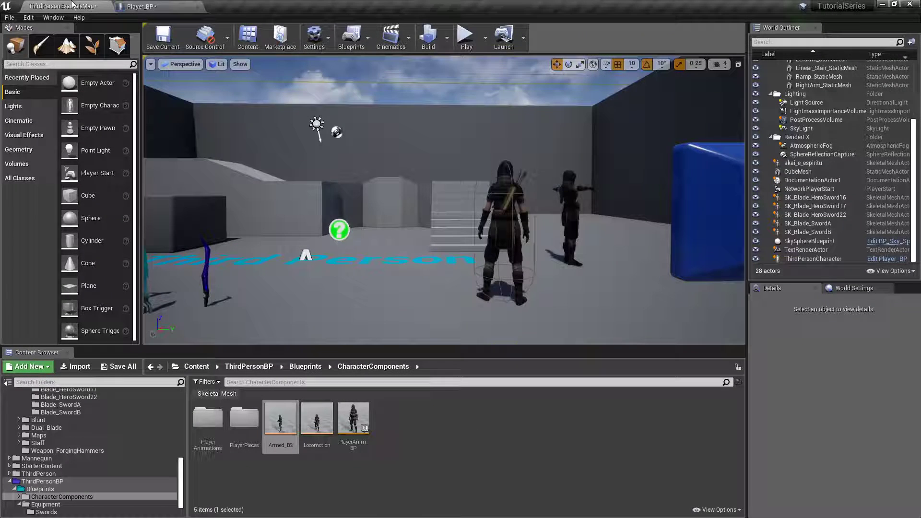
left_click(470, 35)
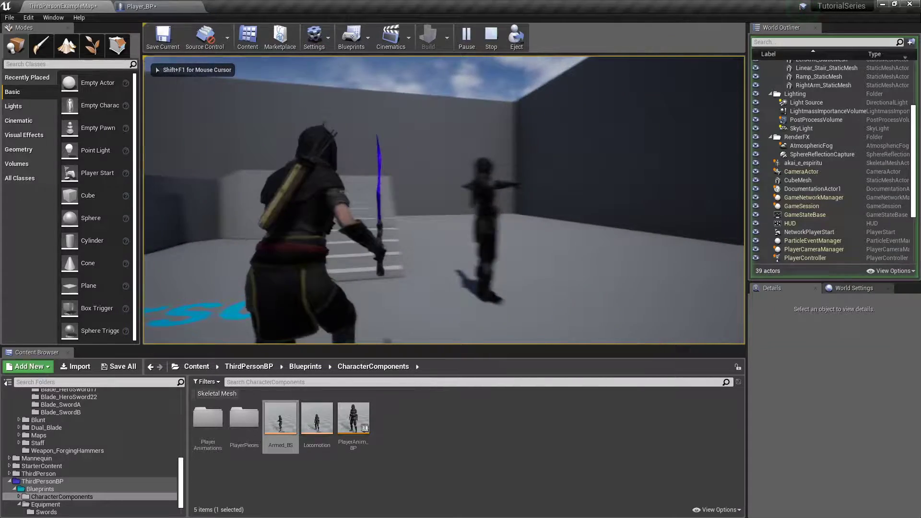
key("w")
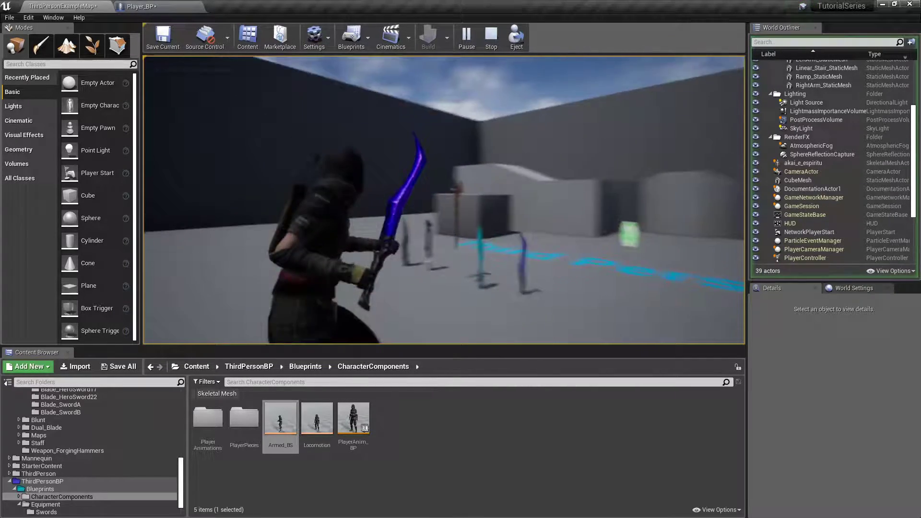
key("a")
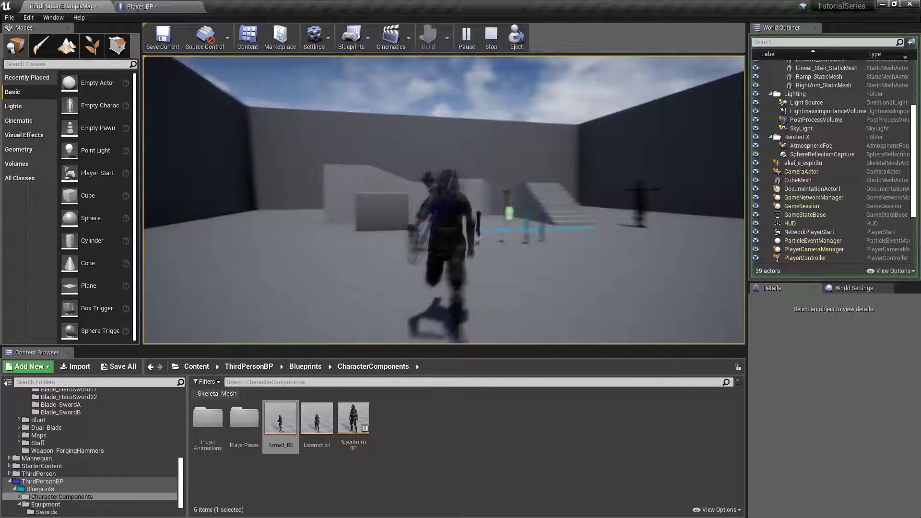
key("d")
key("d")
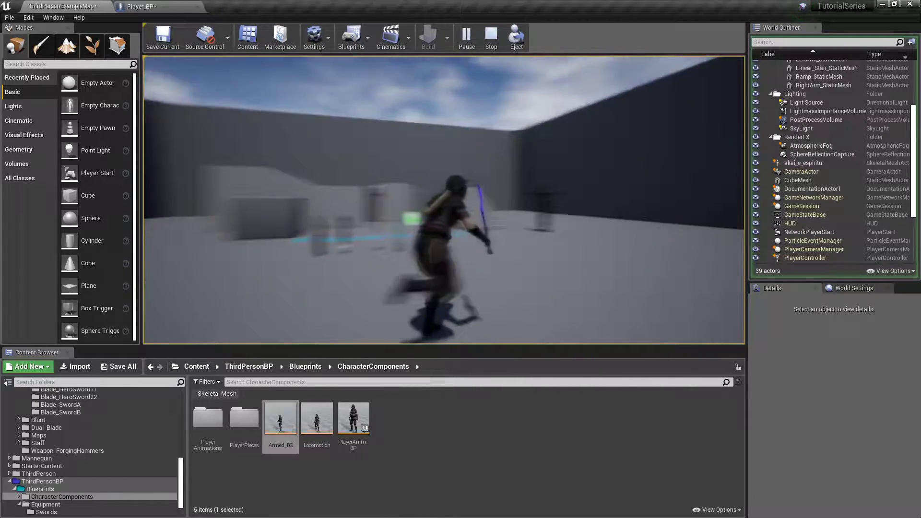
Switch the running play session to full screen and move the character around with and without guarding.
key("F11")
key("d")
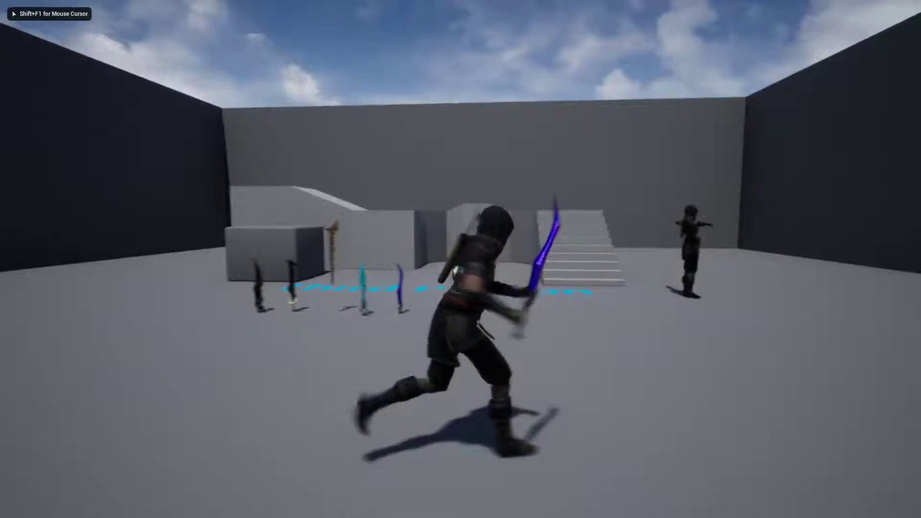
key("w")
key("d")
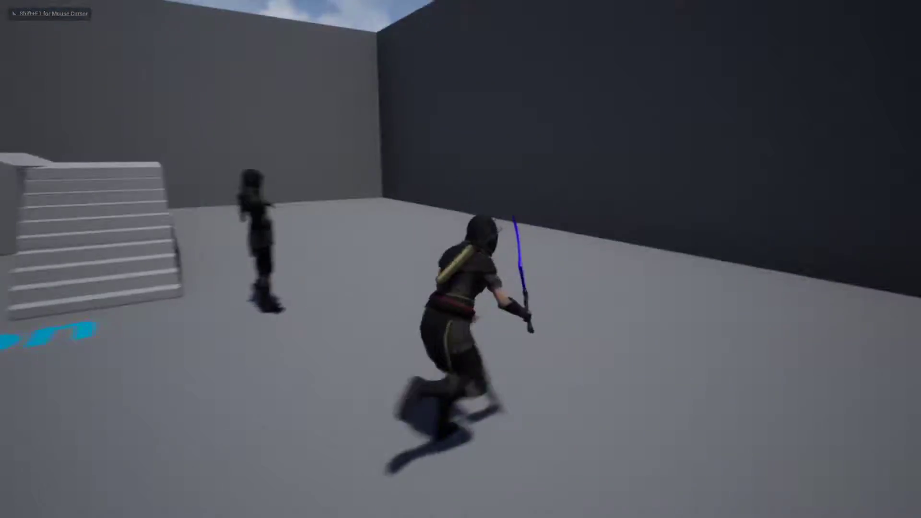
key("a")
key("w")
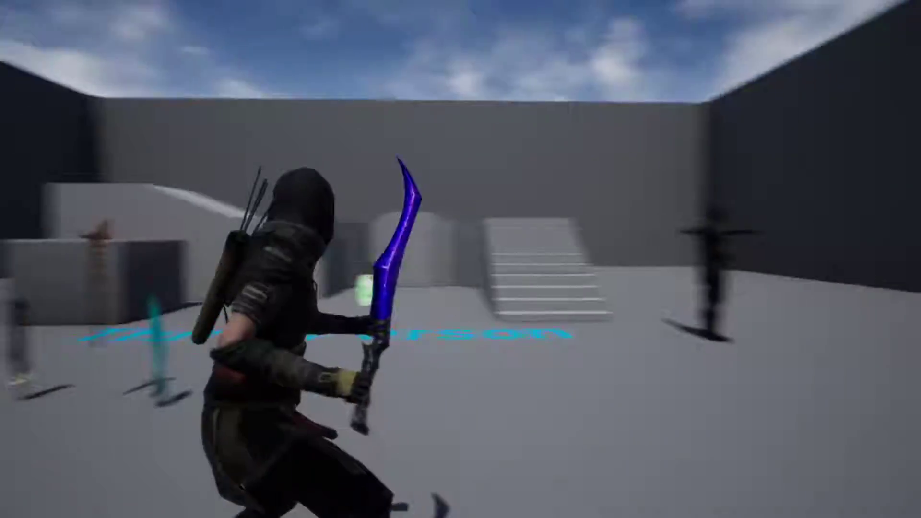
key("w")
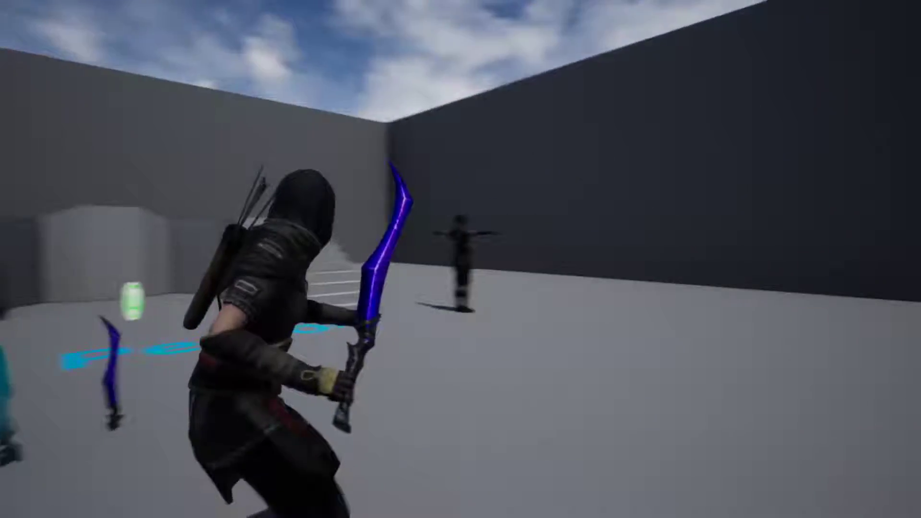
Play-test running, guarding and jumping in full screen, then stop the session and restore the viewport from immersive mode.
key("w")
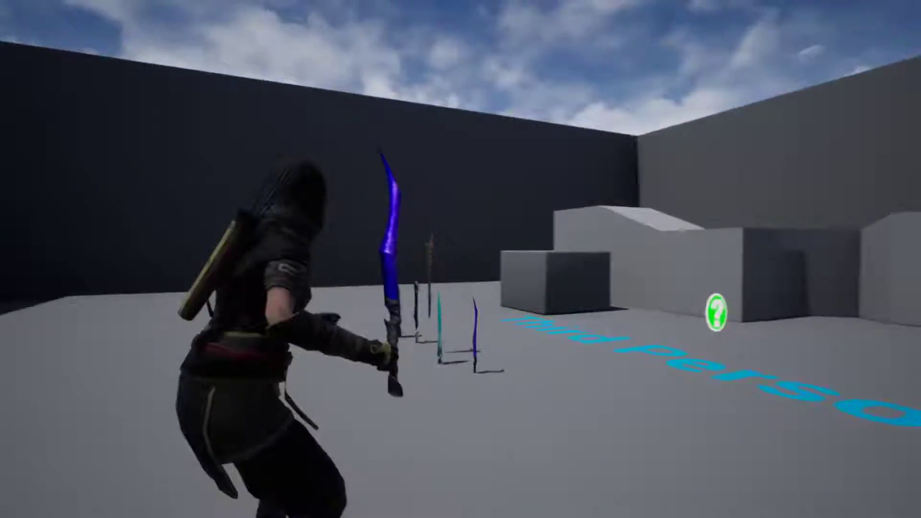
key("w")
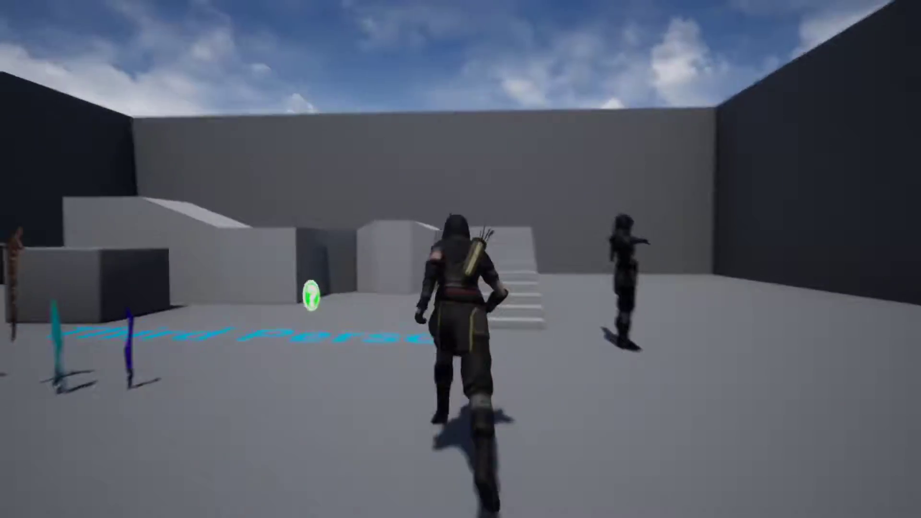
key("w")
key("space")
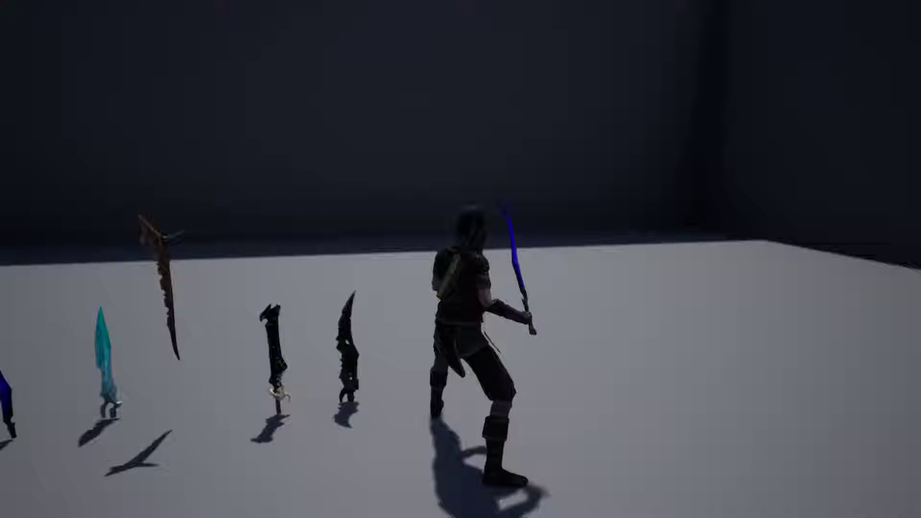
key("Escape")
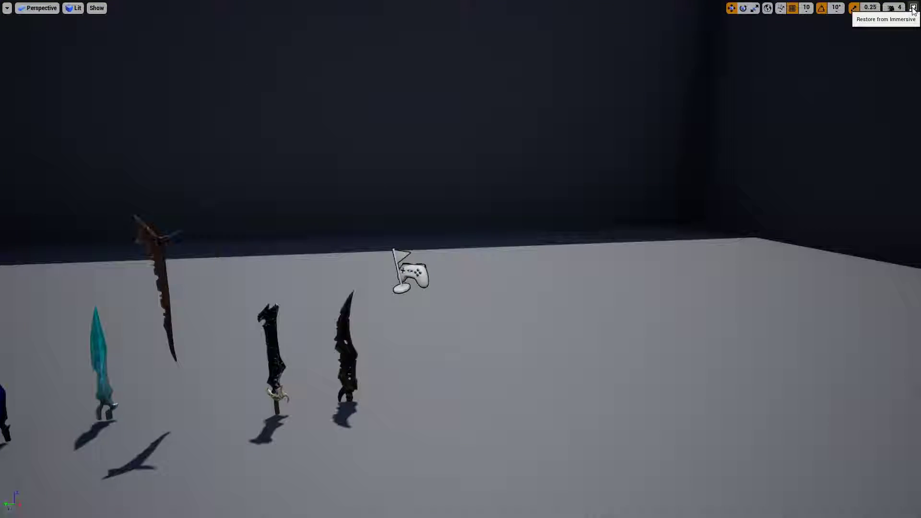
left_click(913, 8)
In Player_BP's Guard Mode section, move InputAction Guard away from its Branch and add a Character Movement reference feeding an Is Falling node.
left_click(142, 6)
scroll(230, 129, "down", 4)
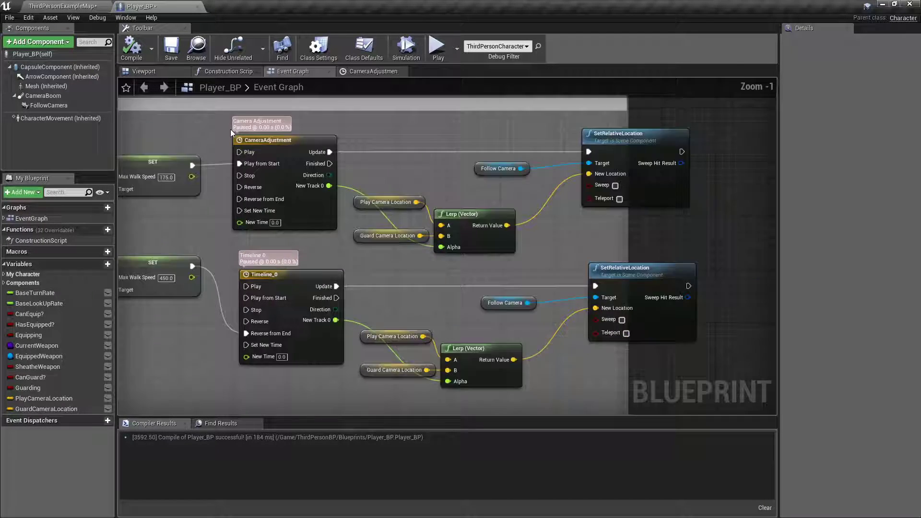
scroll(291, 128, "up", 3)
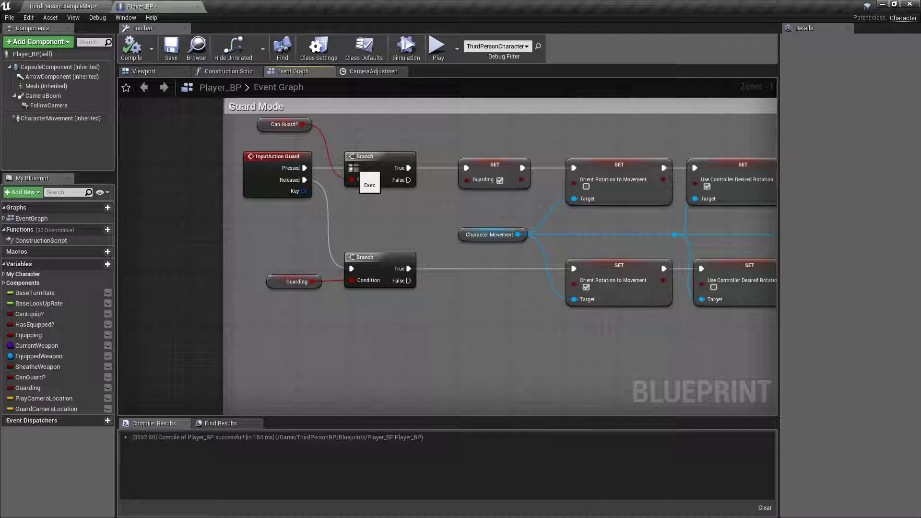
right_click_drag(322, 136, 379, 180)
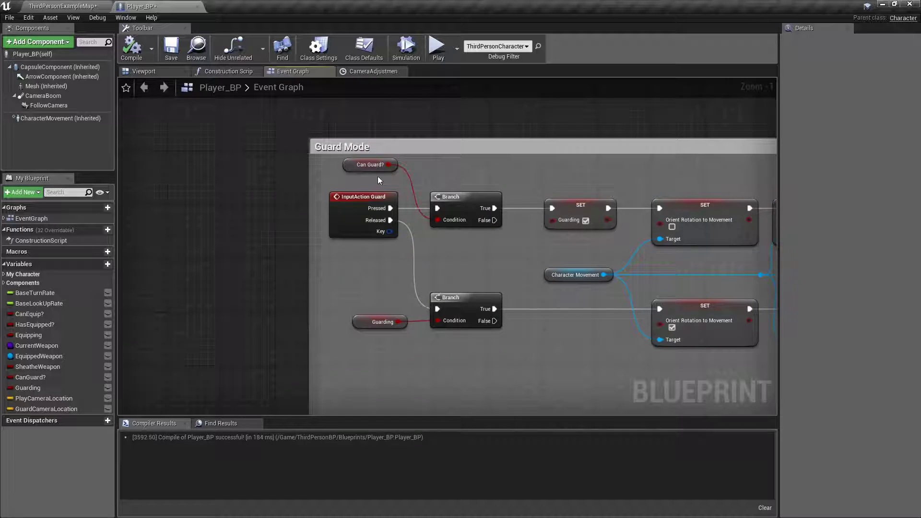
left_click_drag(364, 197, 250, 196)
left_click_drag(48, 118, 290, 160)
type("isfall")
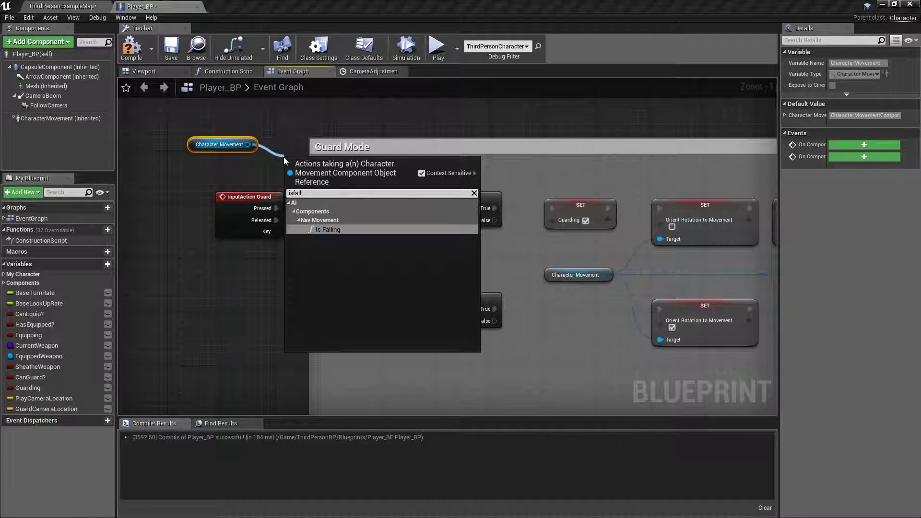
left_click(324, 230)
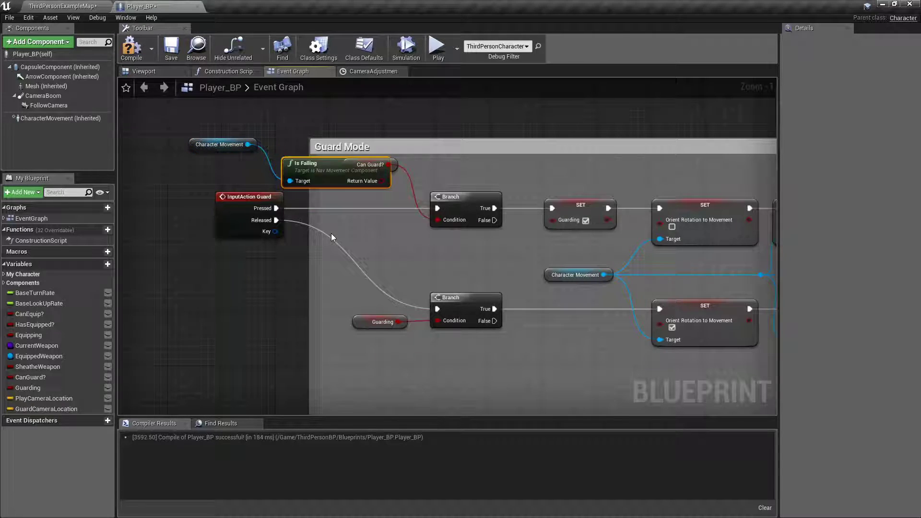
Move the Is Falling nodes clear of Can Guard? and compare the falling result with false using an Equal Boolean node.
left_click_drag(328, 159, 170, 140)
left_click_drag(248, 154, 287, 163)
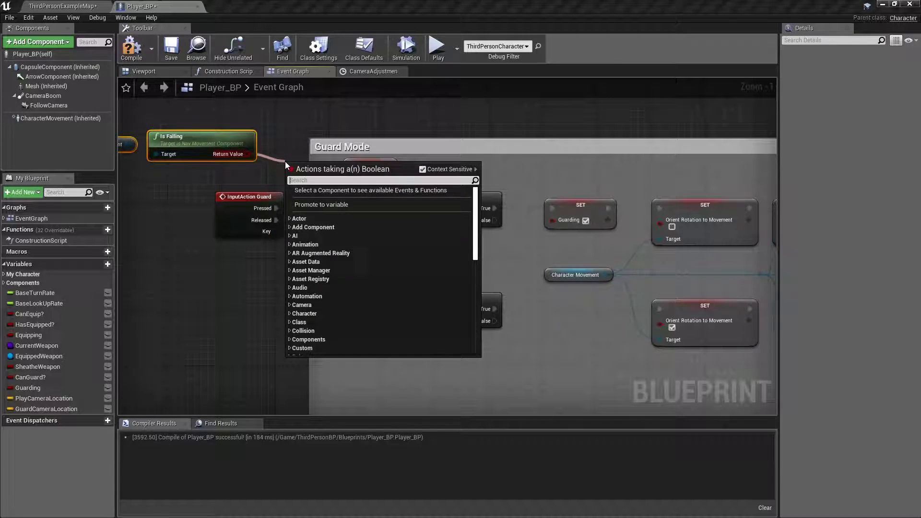
type("=")
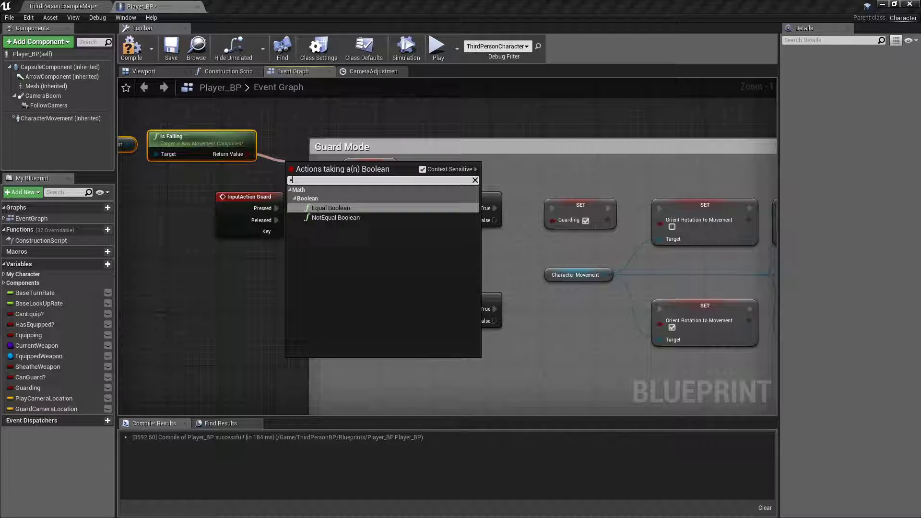
left_click(330, 209)
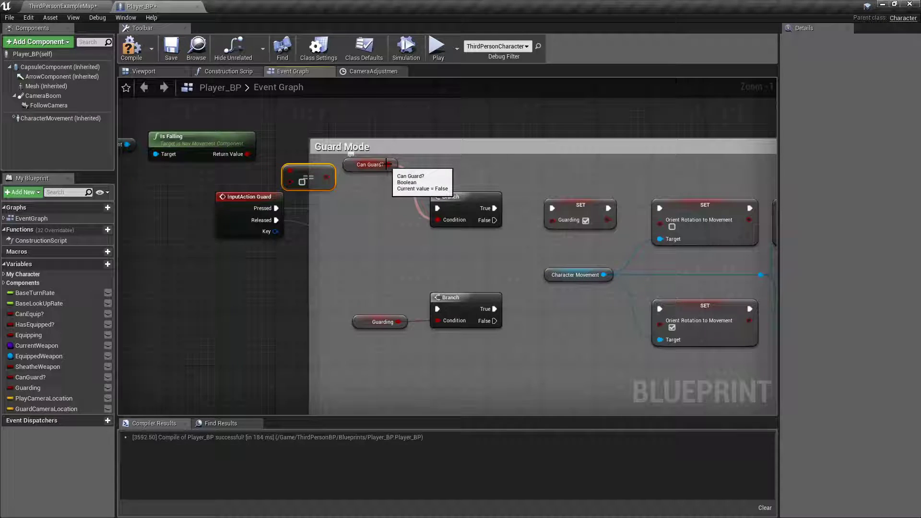
Combine Can Guard? and the Is Falling comparison in an AND node that drives the Condition of the guard-pressed Branch.
left_click_drag(385, 164, 399, 179)
type("an")
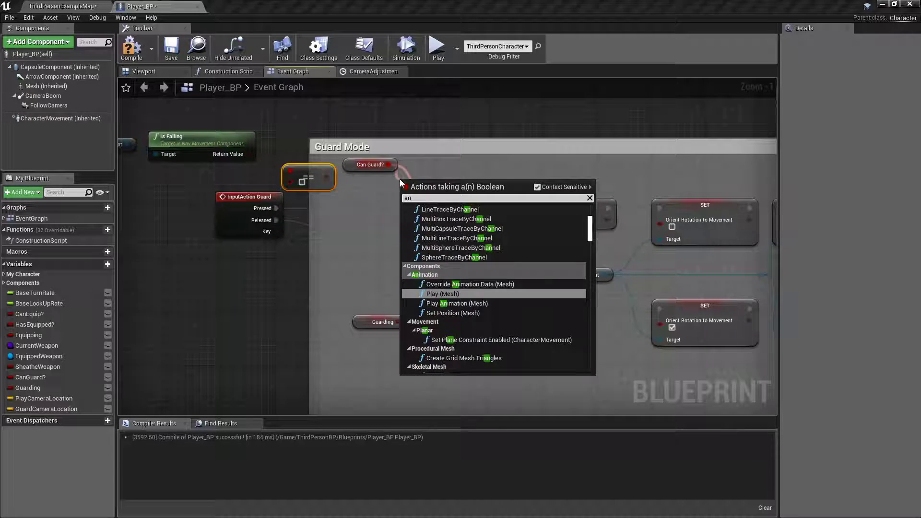
type("d")
left_click(443, 294)
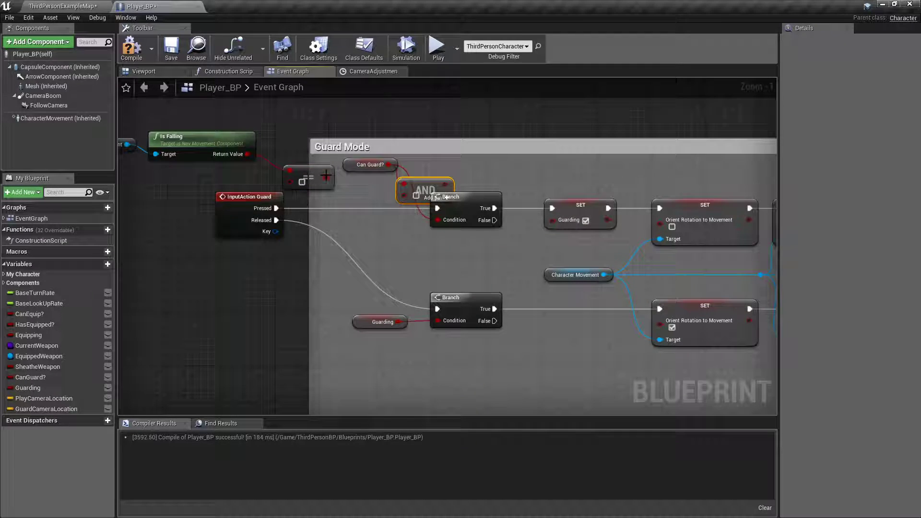
left_click_drag(326, 176, 439, 221)
left_click_drag(424, 187, 424, 172)
Enlarge the Guard Mode comment box to the left and upward so it encloses the new falling-check nodes.
scroll(219, 162, "down", 1)
right_click_drag(219, 161, 357, 167)
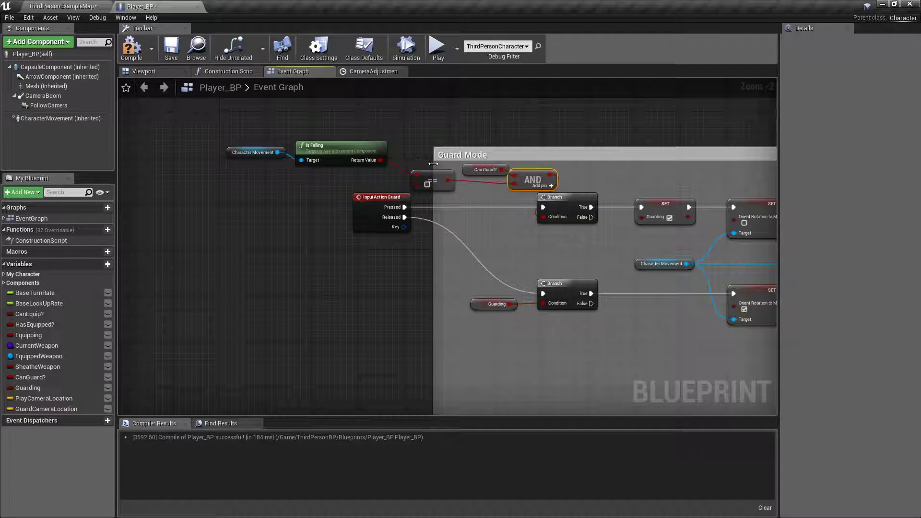
left_click_drag(433, 164, 221, 163)
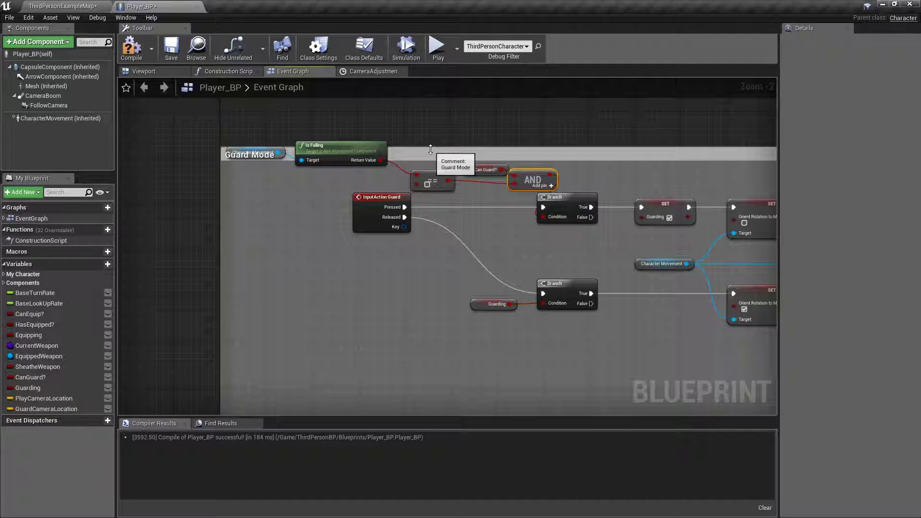
left_click_drag(430, 150, 432, 128)
Shift the Equal, Can Guard?, AND, Is Falling and Character Movement nodes left to tidy the layout, and compile Player_BP.
right_click_drag(573, 166, 529, 159)
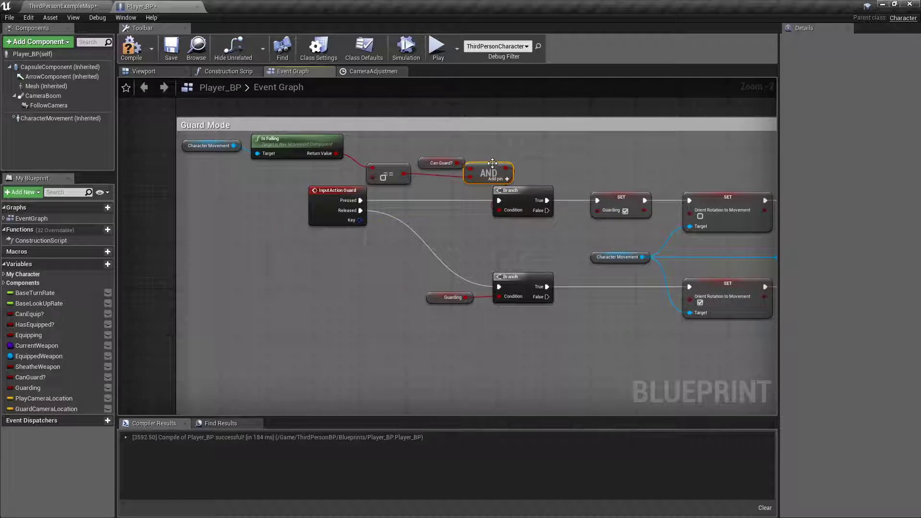
left_click_drag(475, 145, 384, 170)
left_click_drag(494, 170, 465, 168)
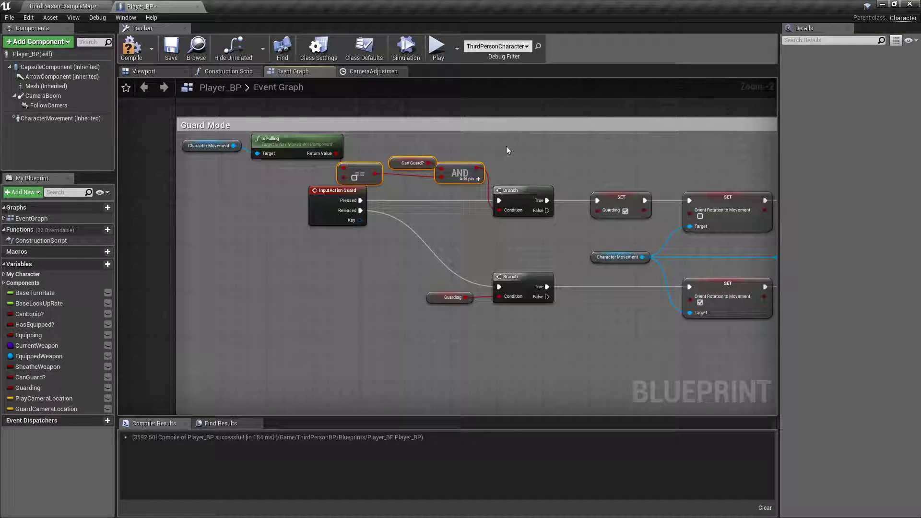
left_click_drag(223, 136, 264, 140)
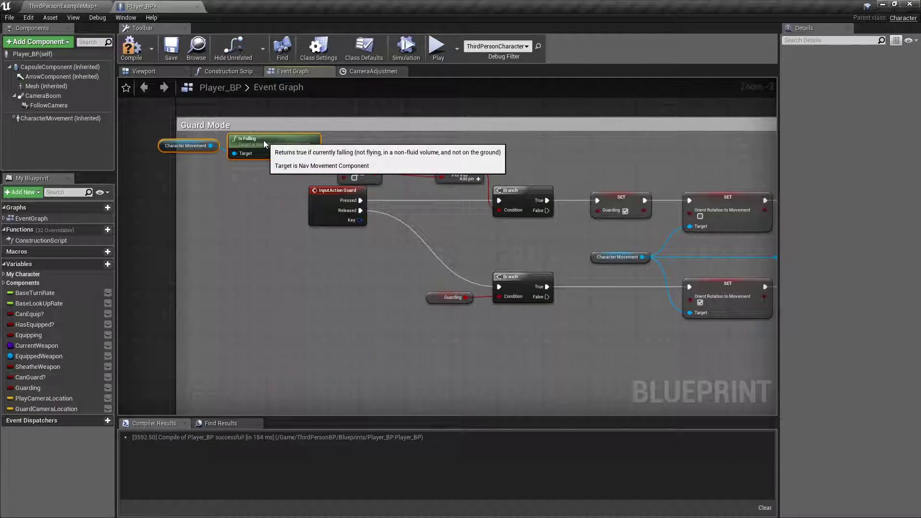
left_click(372, 146)
scroll(359, 149, "down", 4)
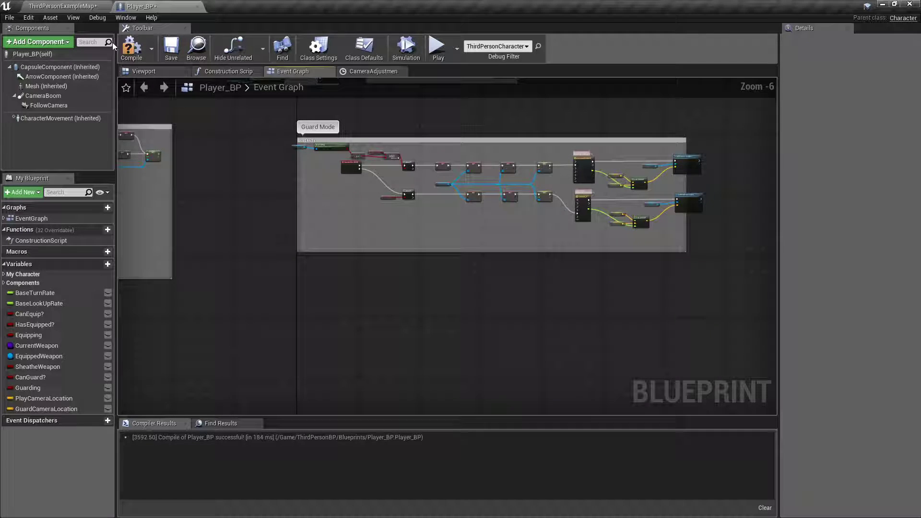
left_click(131, 46)
Play-test ThirdPersonExampleMap, jumping and guarding with the character to check guard mode against falling, then end the session.
left_click(66, 5)
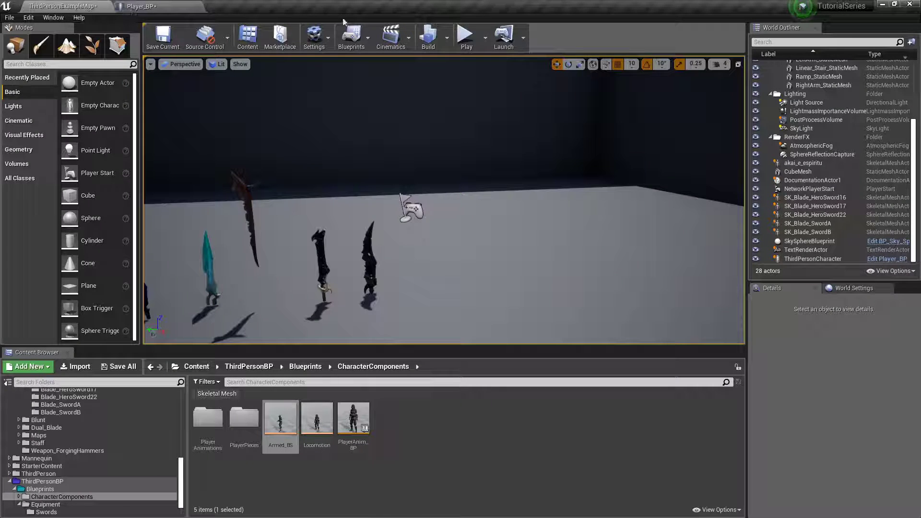
left_click(468, 34)
key("w")
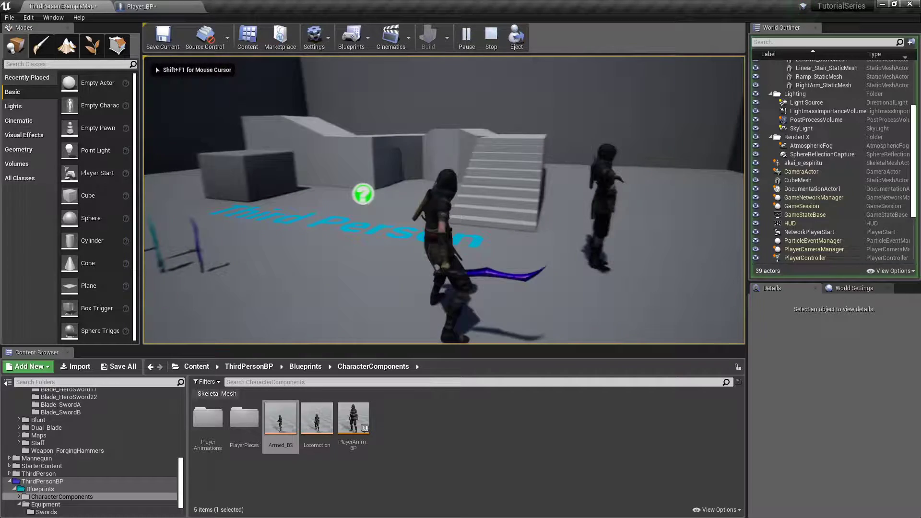
key("space")
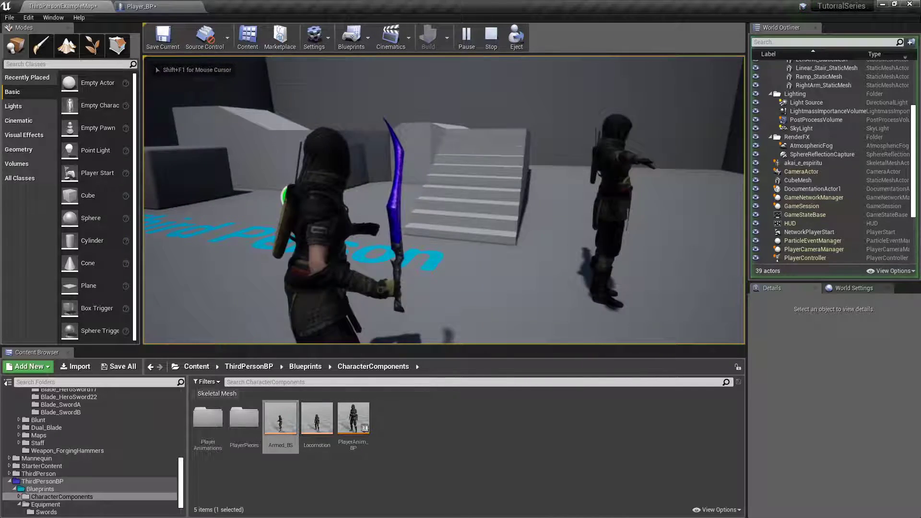
key("s")
key("space")
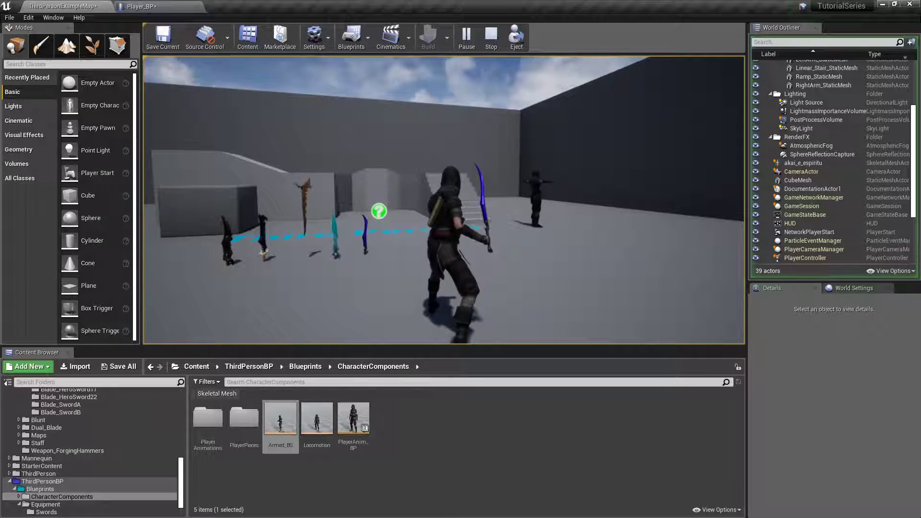
key("Escape")
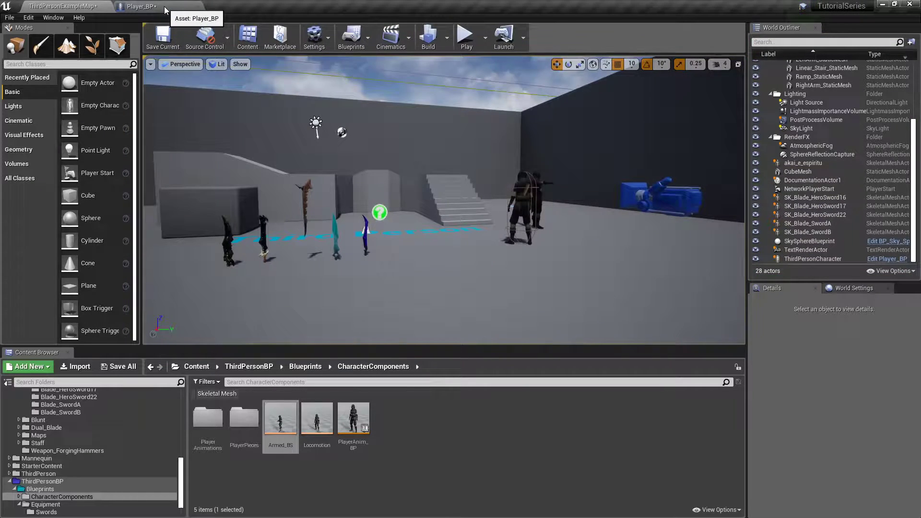
Create a Boolean variable named CanJump? in Player_BP and compile the blueprint.
left_click(164, 6)
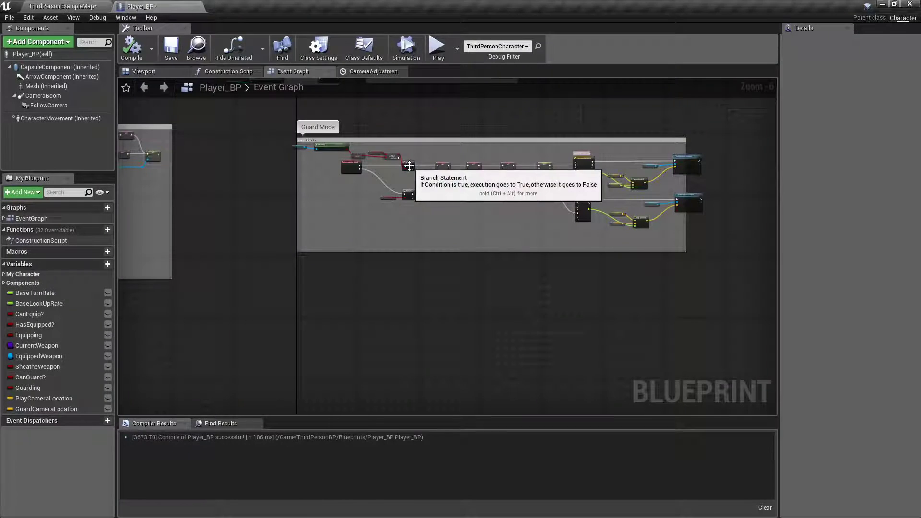
scroll(568, 152, "up", 3)
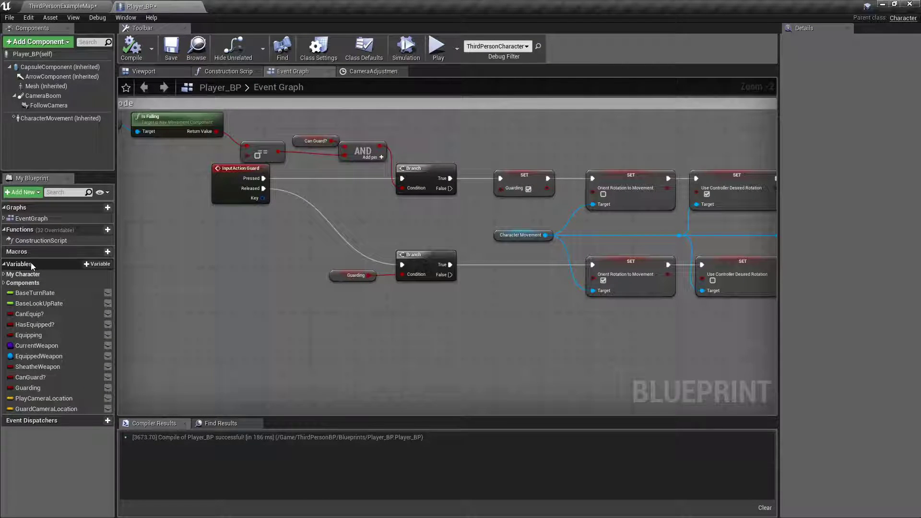
left_click(98, 265)
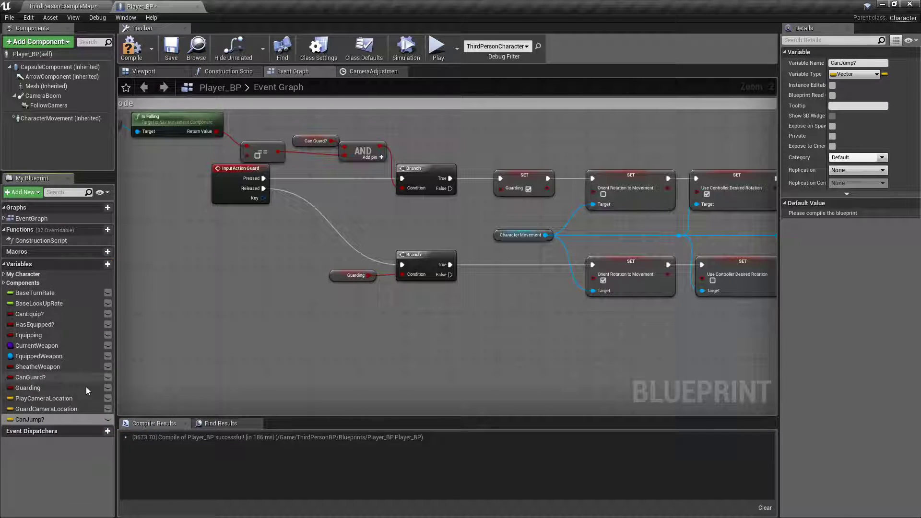
left_click(10, 420)
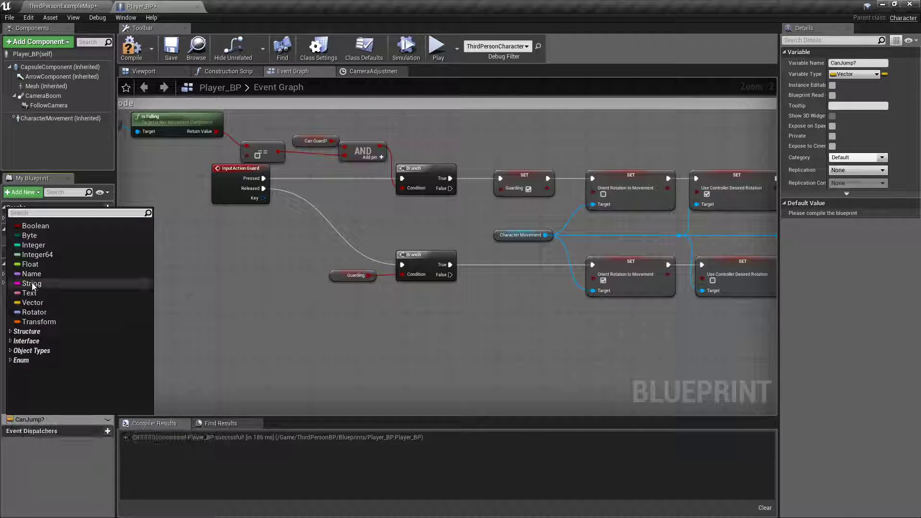
left_click(45, 228)
left_click(136, 57)
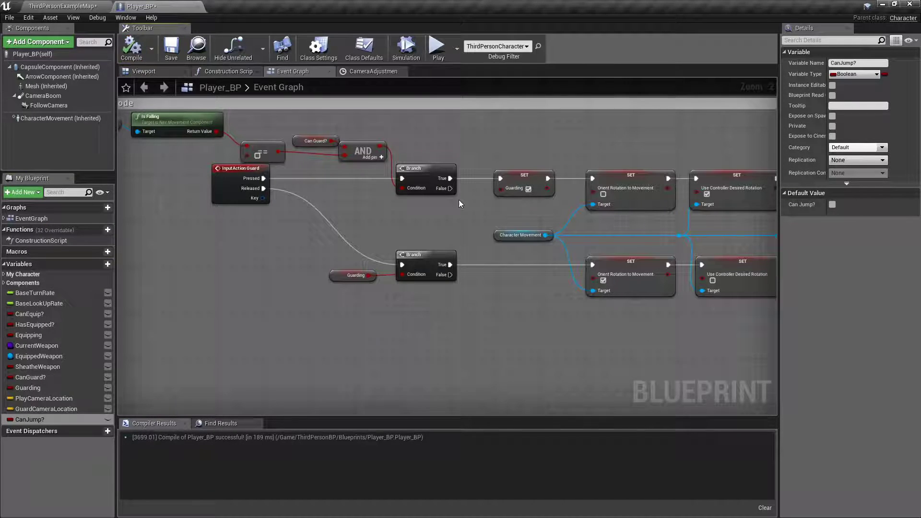
Move both camera timelines with their Lerp and SetRelativeLocation nodes right, making room after the Max Walk Speed nodes.
right_click_drag(616, 226, 231, 206)
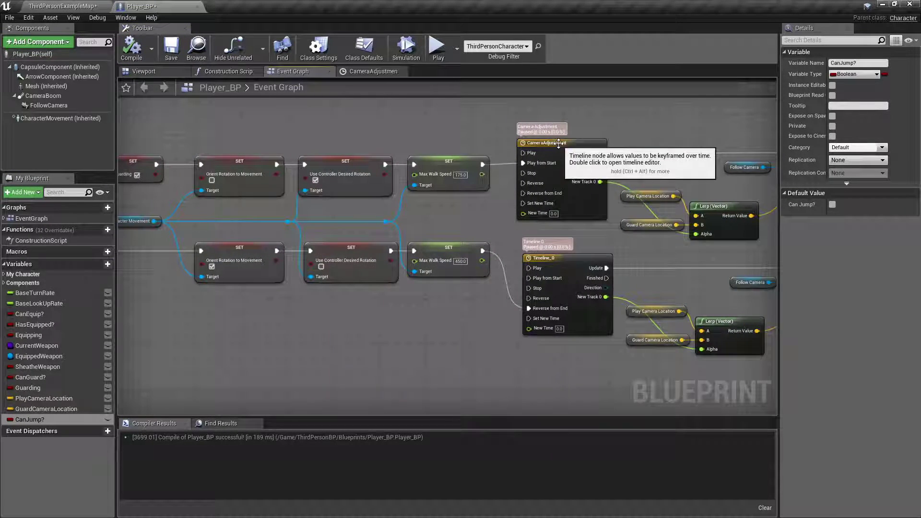
right_click_drag(468, 221, 370, 221)
scroll(371, 222, "down", 2)
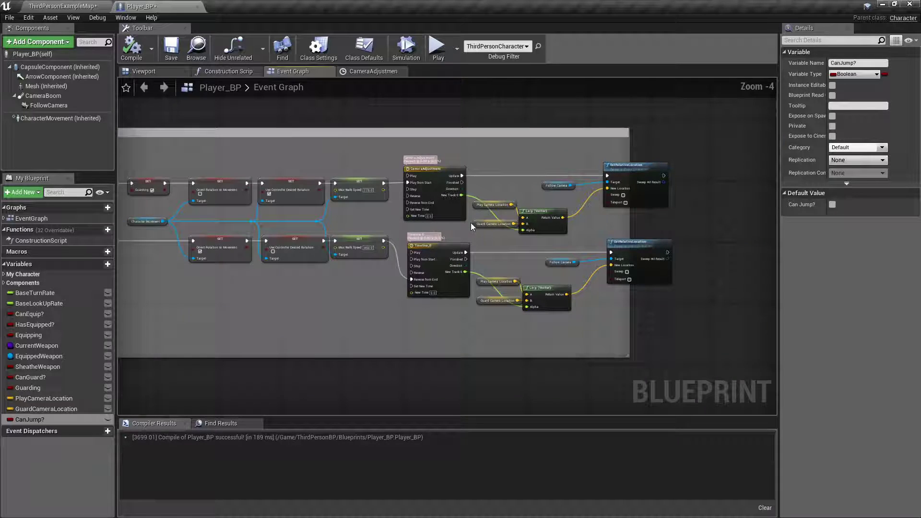
left_click_drag(660, 153, 443, 334)
left_click_drag(442, 255, 502, 254)
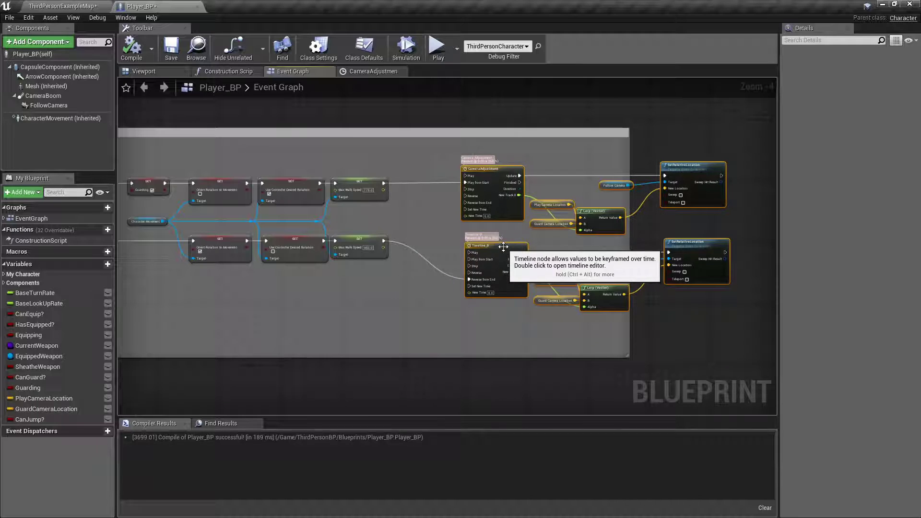
Insert a SET Can Jump? node, left unchecked, between Max Walk Speed 175 and CameraAdjustment's Play from Start input.
scroll(420, 194, "up", 4)
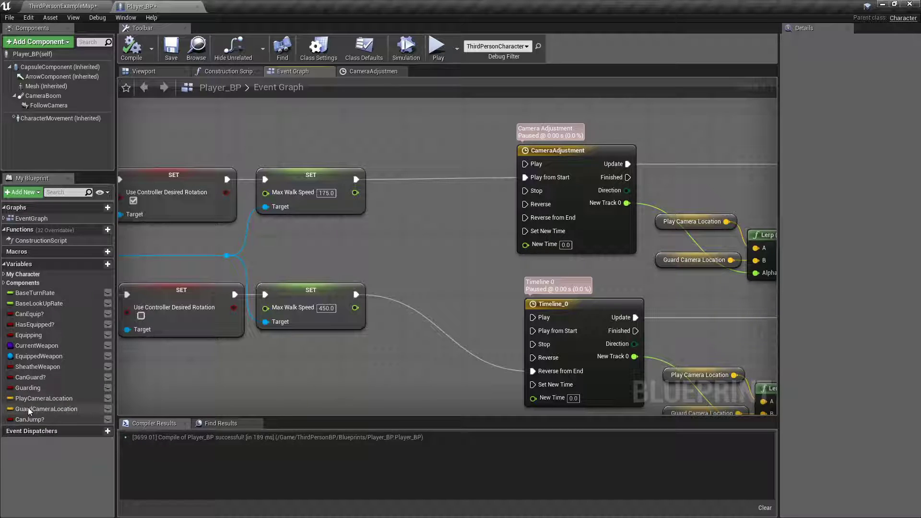
left_click_drag(29, 419, 525, 177)
left_click(417, 187)
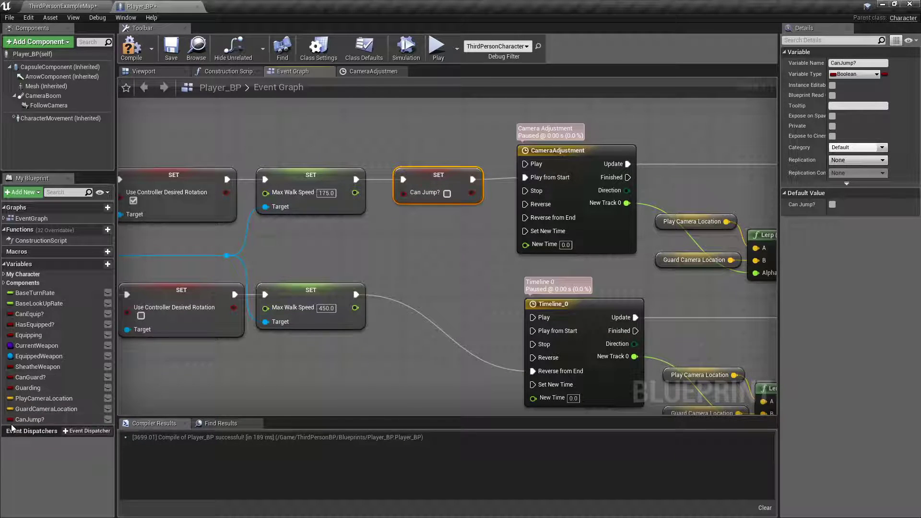
Insert a SET Can Jump? node between Max Walk Speed 450 and Timeline_0's Reverse from End input.
left_click_drag(19, 420, 173, 417)
left_click_drag(397, 285, 404, 296)
left_click(408, 305)
left_click_drag(472, 295, 534, 371)
Move InputAction Jump and the Character Movement and Is Falling nodes left in the Jump section to make room before the Branch.
scroll(361, 287, "down", 6)
right_click_drag(274, 242, 608, 258)
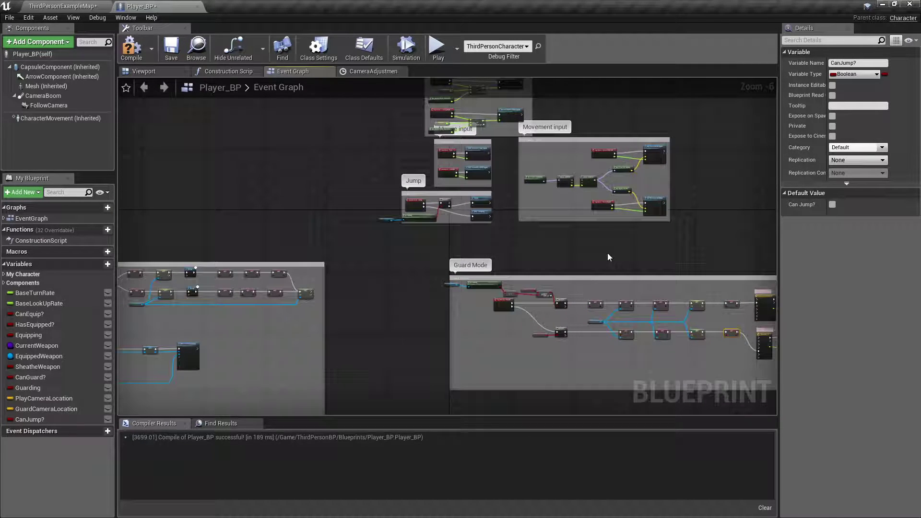
scroll(441, 201, "up", 6)
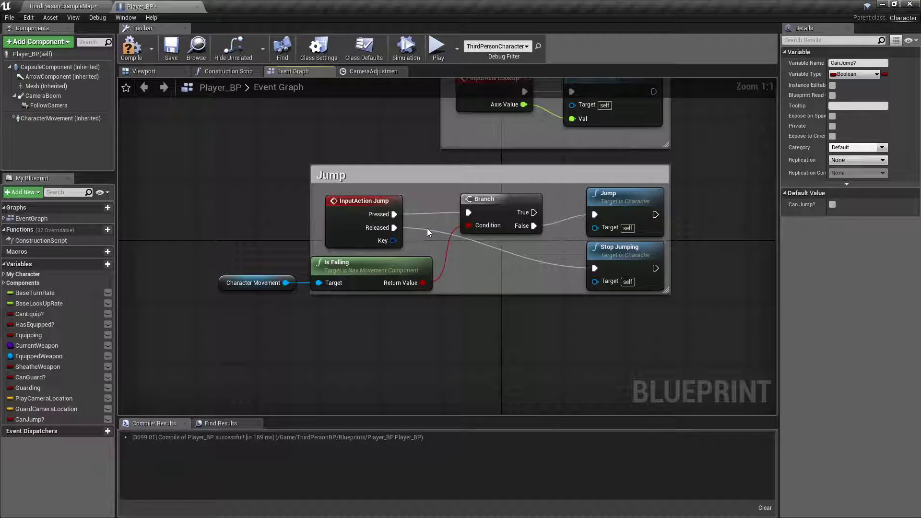
left_click(359, 200)
left_click_drag(359, 201, 328, 201)
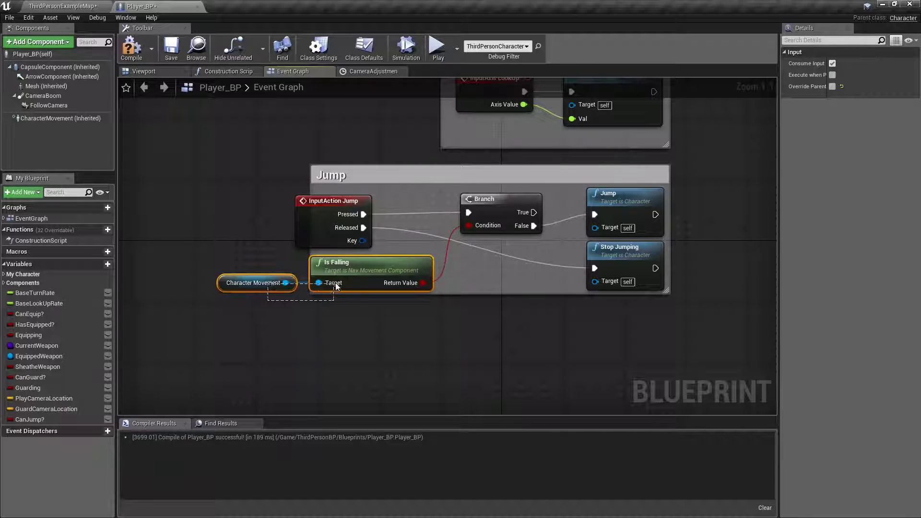
left_click_drag(335, 285, 282, 277)
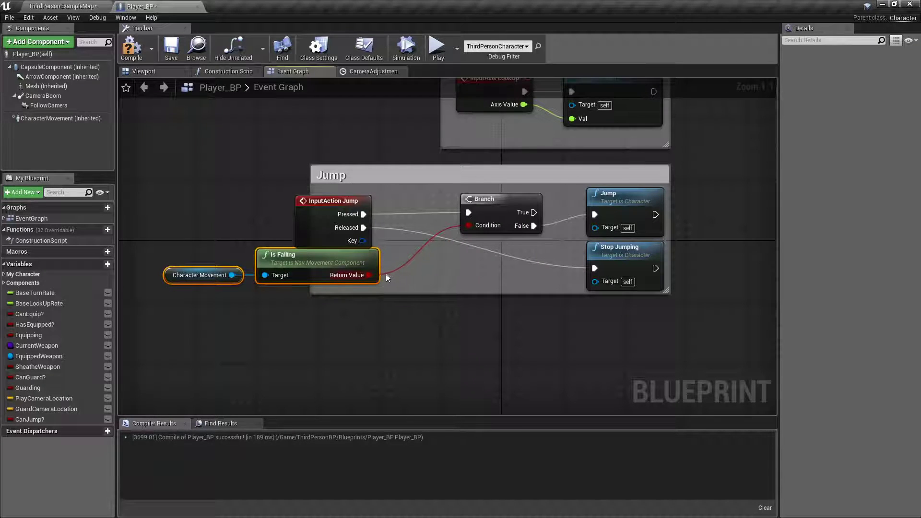
left_click_drag(368, 275, 393, 306)
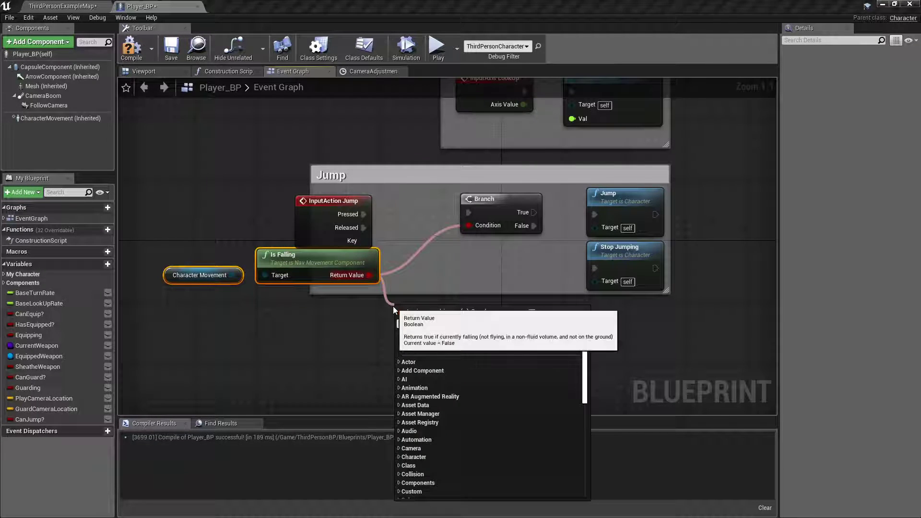
type("and")
left_click(442, 416)
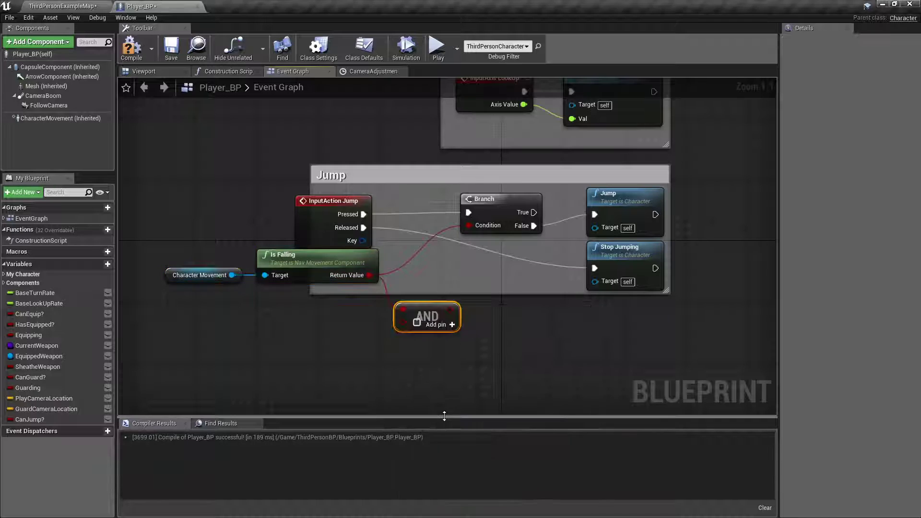
left_click(28, 420)
left_click_drag(28, 419, 213, 337)
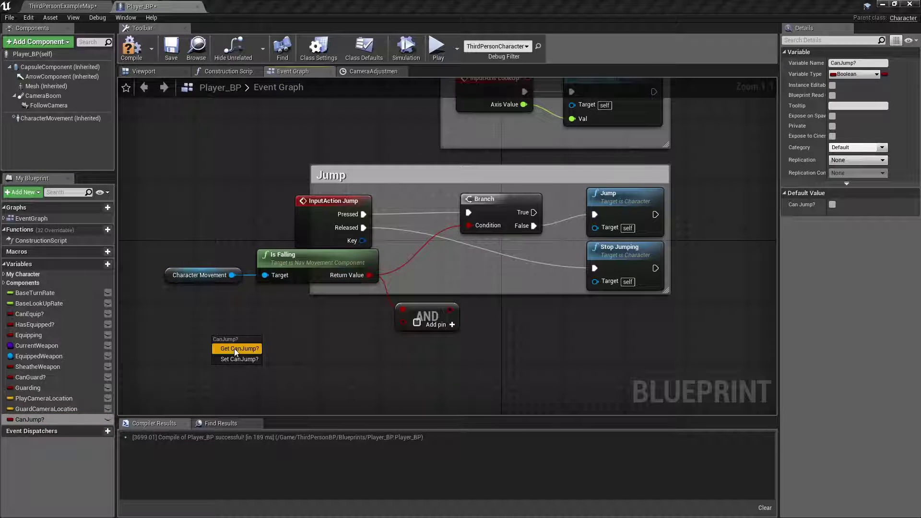
left_click(235, 349)
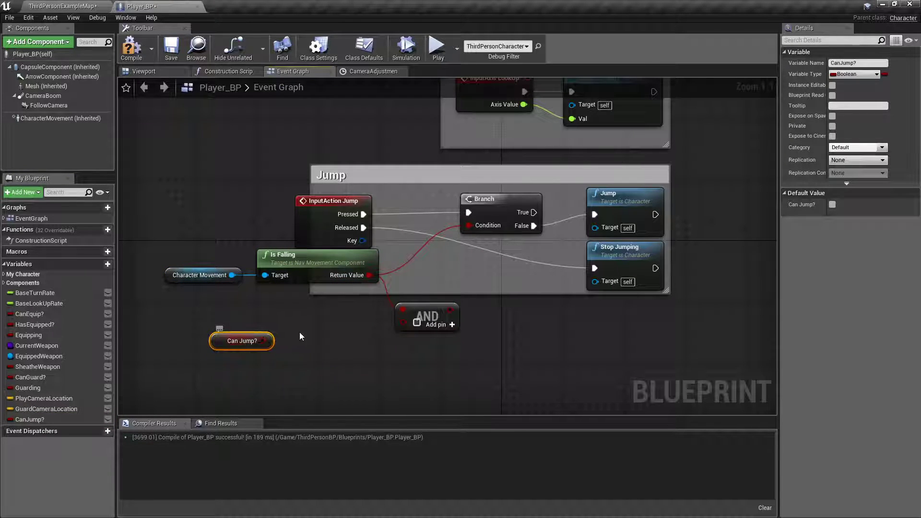
key("Delete")
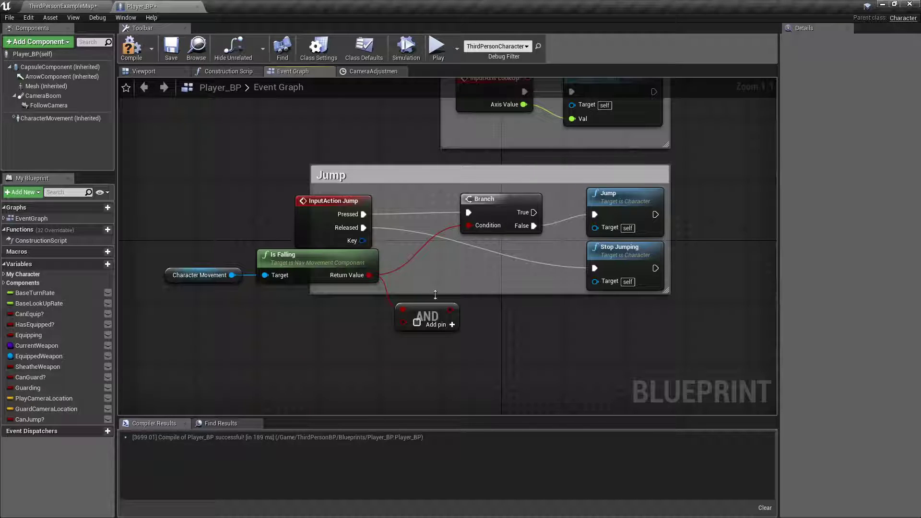
left_click(415, 325)
key("Delete")
Insert a new Branch after InputAction Jump's Pressed output, wire its True output to the existing Branch, and place the Is Falling nodes beneath.
left_click(363, 201)
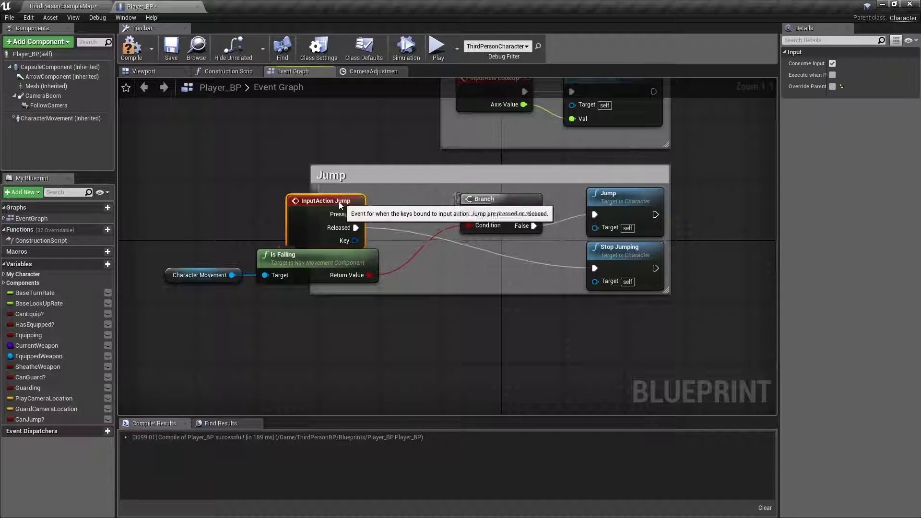
mouse_move(362, 201)
left_mouse_down()
mouse_move(308, 201)
mouse_move(323, 214)
mouse_move(381, 217)
mouse_move(369, 208)
left_mouse_up()
left_click(363, 195)
key("b")
left_click(368, 197)
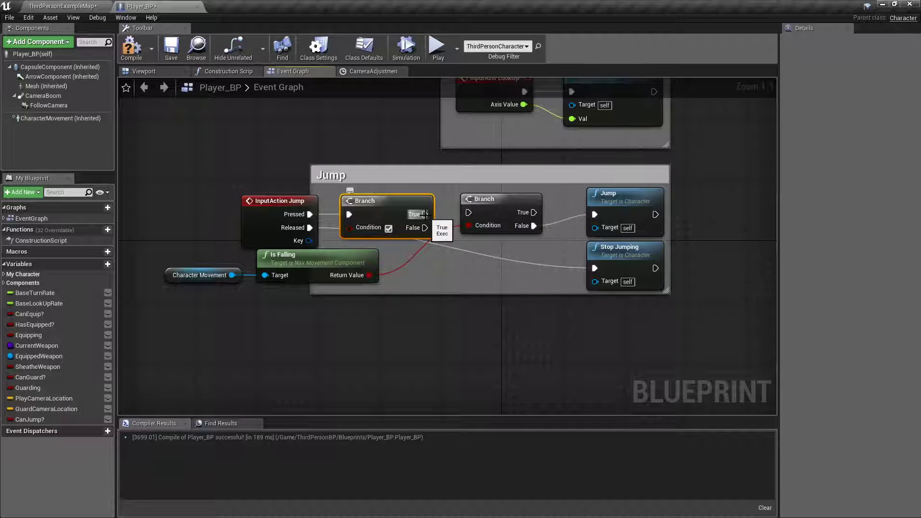
left_click_drag(425, 214, 471, 214)
left_click_drag(215, 300, 427, 266)
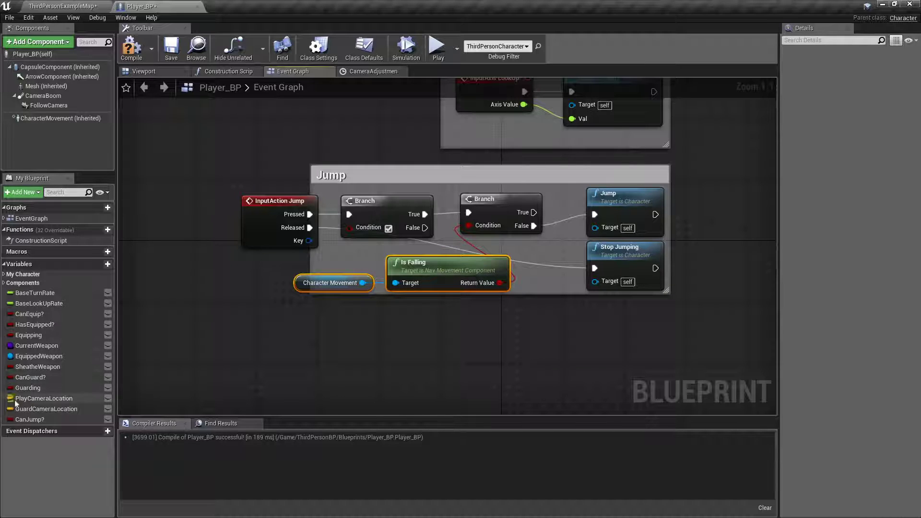
Connect a Can Jump? getter to the new Branch's Condition in the Jump section and compile the blueprint.
left_click_drag(31, 421, 366, 228)
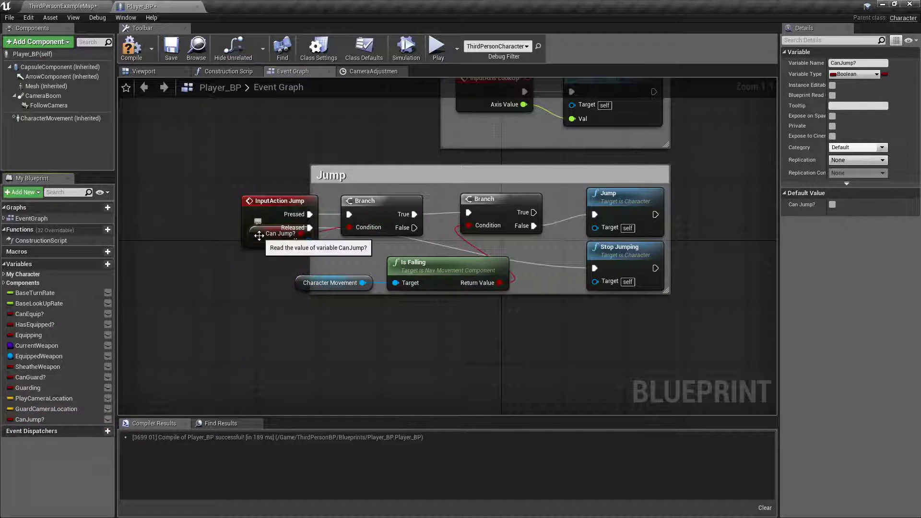
left_click_drag(259, 235, 259, 265)
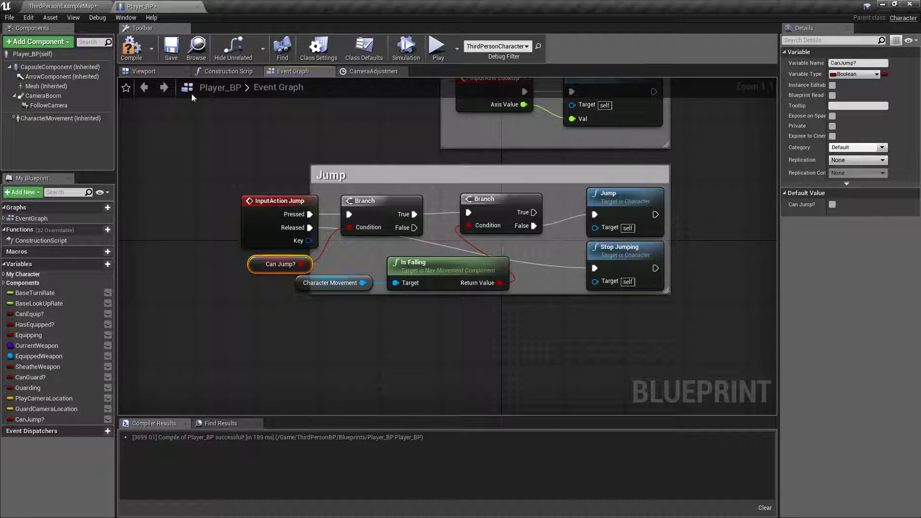
left_click(131, 48)
In the Equip/Sheathe section, shift both node chains from Max Walk Speed onward right, making room after the Sheathe Weapon and Equipping nodes.
scroll(165, 214, "down", 5)
right_click_drag(387, 173, 637, 137)
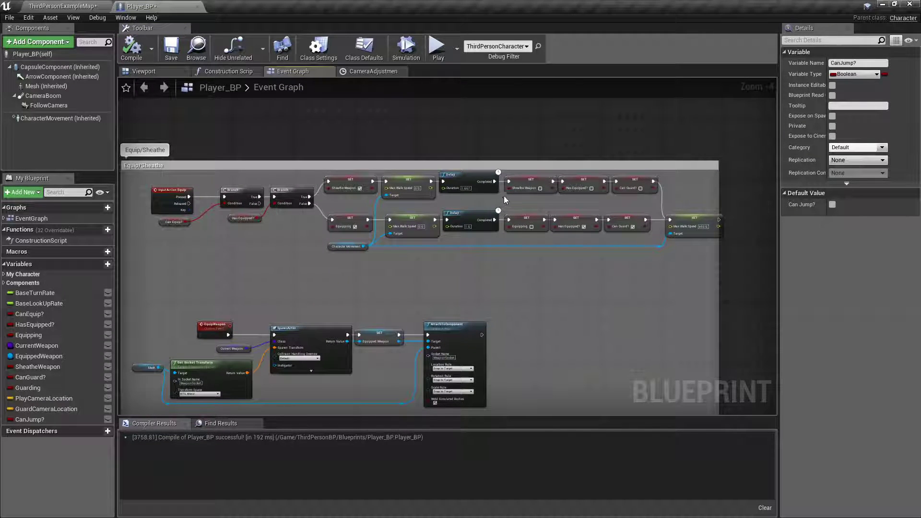
scroll(552, 202, "up", 2)
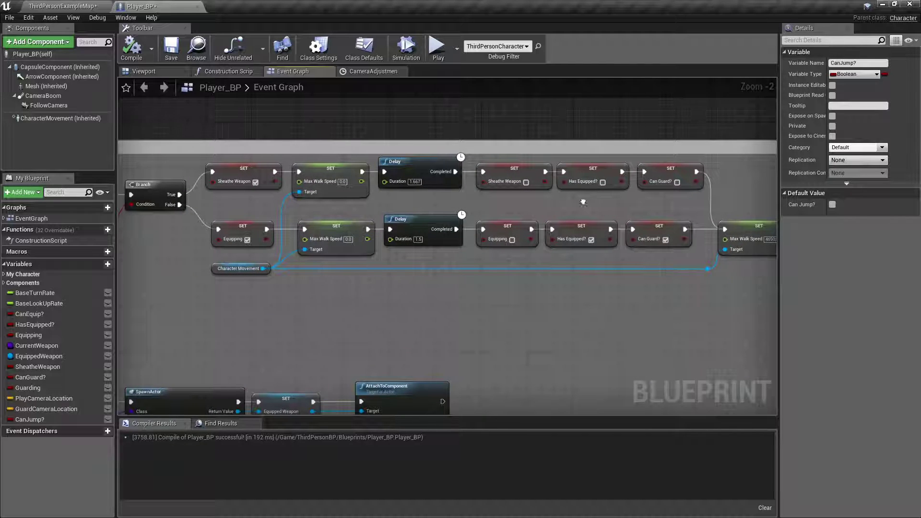
right_click_drag(587, 201, 337, 198)
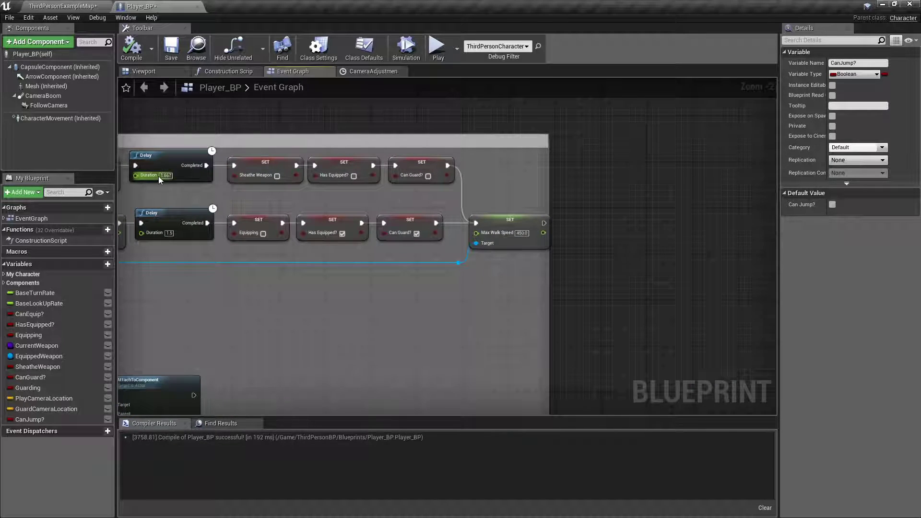
right_click_drag(264, 235, 486, 258)
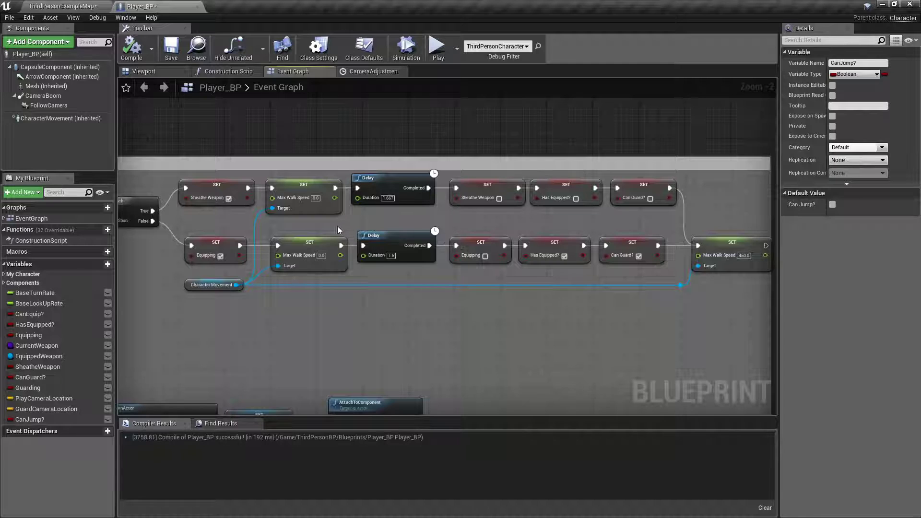
right_click_drag(338, 226, 400, 216)
scroll(399, 220, "down", 2)
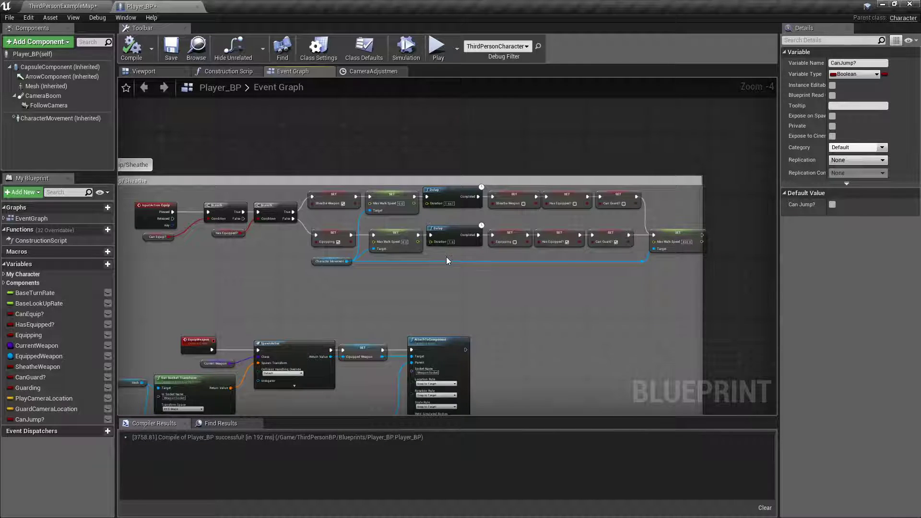
right_click_drag(429, 261, 324, 250)
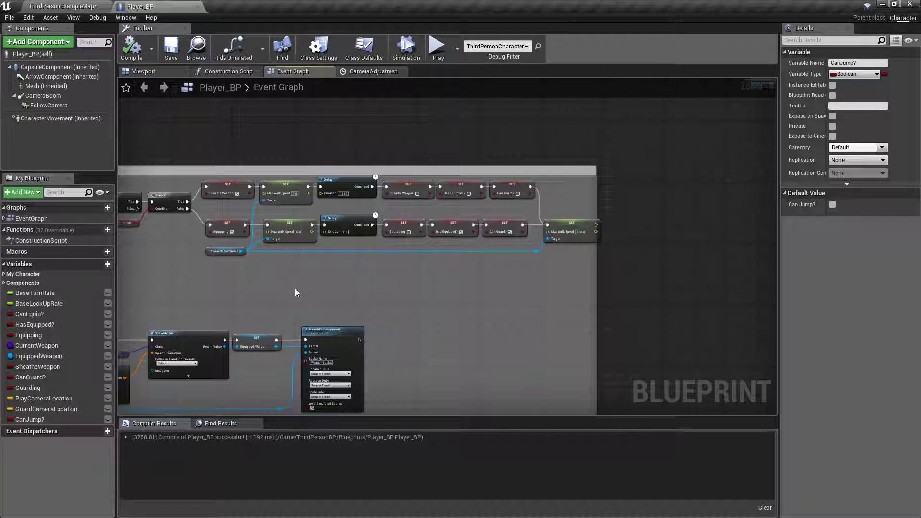
left_click_drag(295, 289, 628, 178)
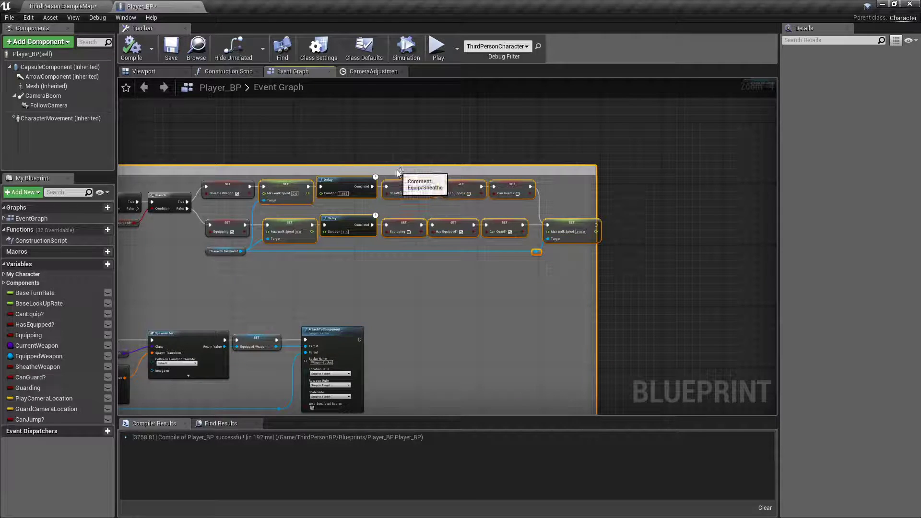
left_click_drag(360, 185, 414, 182)
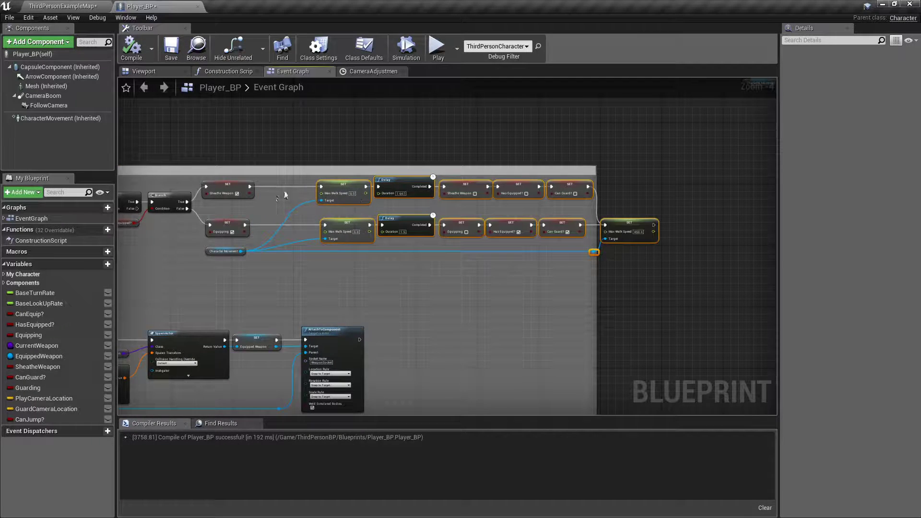
Insert a SET Can Jump? node, left unchecked, between Sheathe Weapon and Max Walk Speed 0.0 in the sheathing chain.
scroll(285, 194, "up", 3)
left_click_drag(34, 419, 260, 174)
left_click(270, 188)
left_click_drag(281, 169, 367, 181)
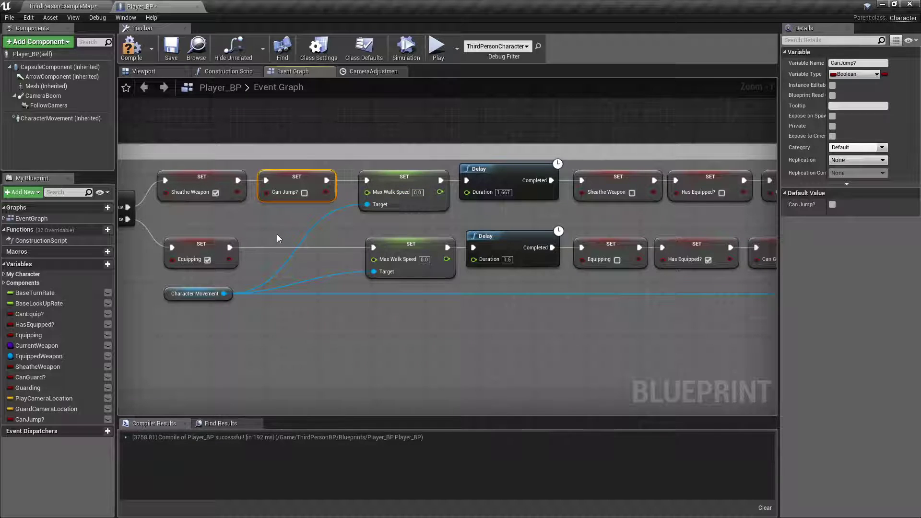
Place a copy of the unchecked SET Can Jump? node between Equipping and Max Walk Speed 0.0 in the equipping chain.
key("ctrl+v")
left_click_drag(229, 247, 273, 248)
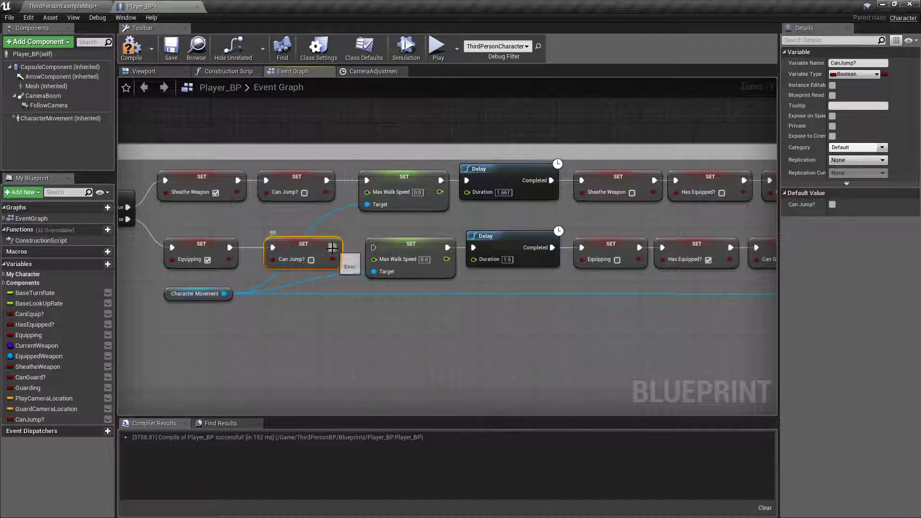
left_click_drag(333, 247, 373, 247)
Add a copied SET Can Jump? node with its value checked after the final Max Walk Speed 450 node in the Equip/Sheathe section.
right_click_drag(540, 219, 146, 218)
right_click_drag(247, 214, 577, 193)
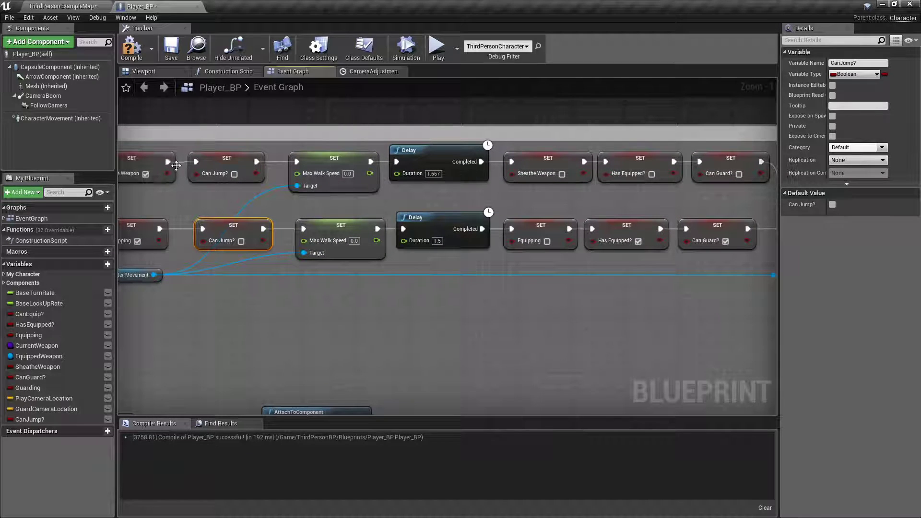
left_click_drag(235, 230, 241, 245)
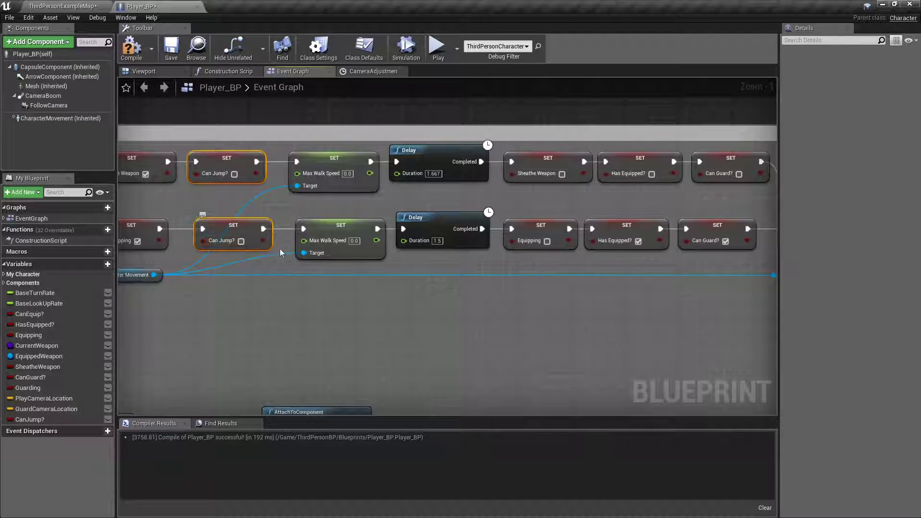
right_click_drag(625, 216, 291, 214)
key("ctrl+v")
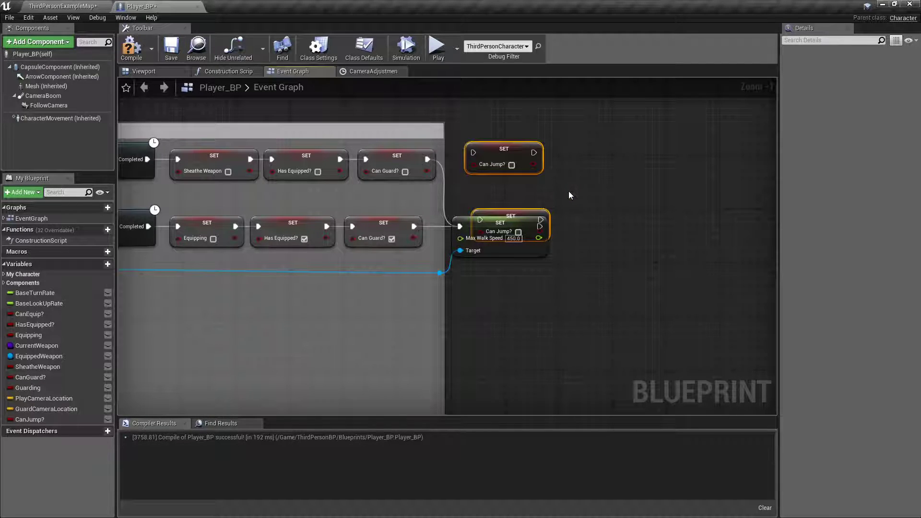
left_click(490, 172)
key("Delete")
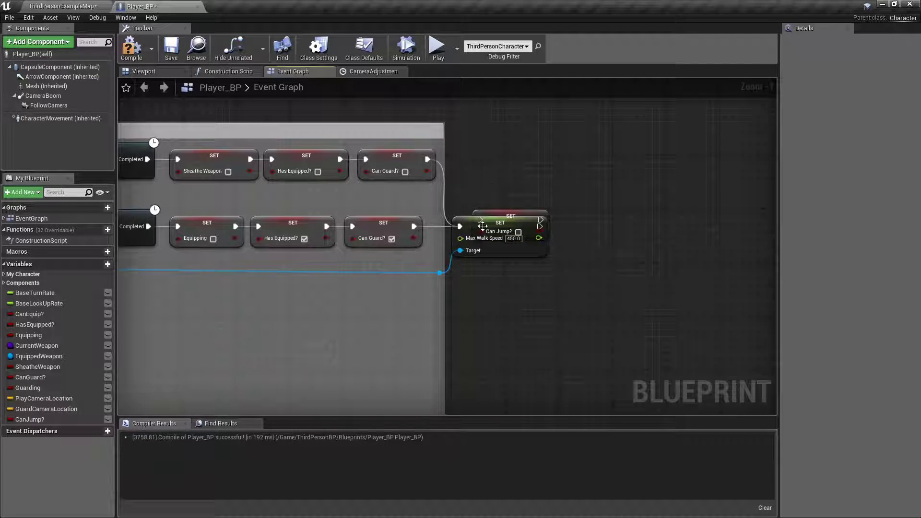
left_click_drag(513, 219, 600, 227)
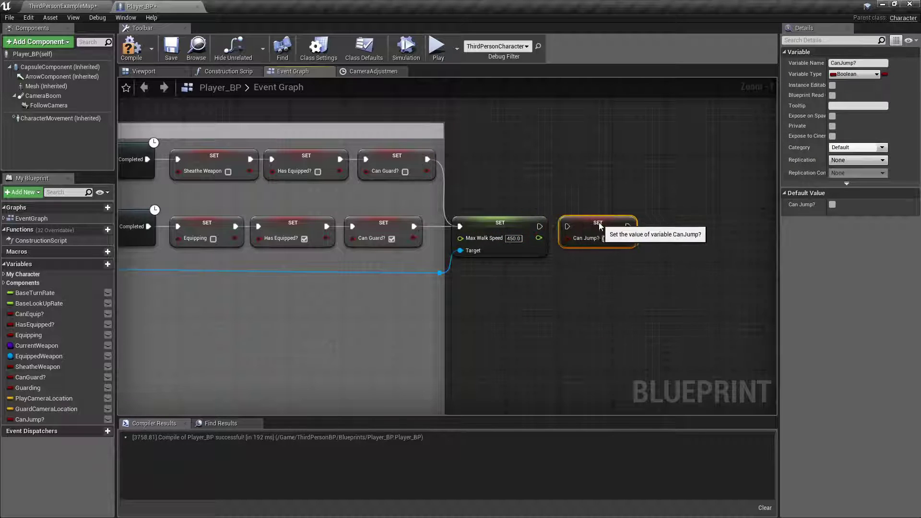
left_click_drag(540, 227, 567, 226)
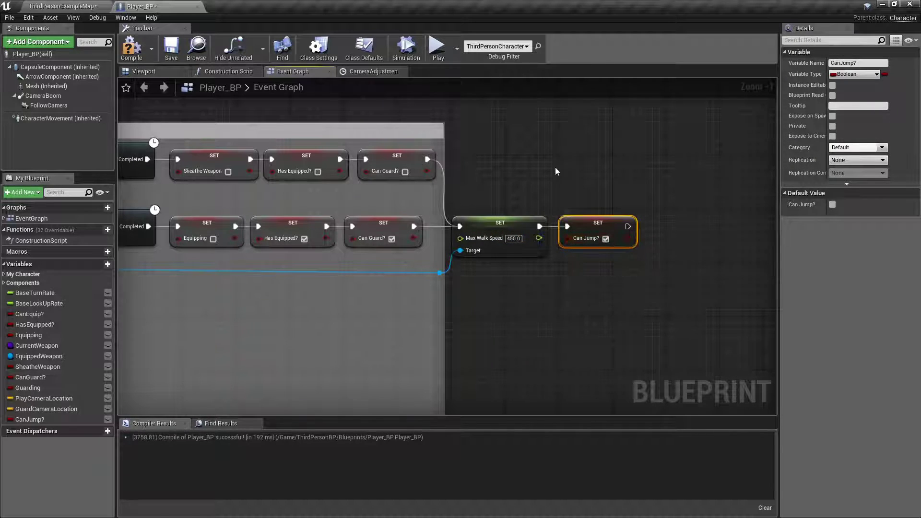
Playtest the level, trying to jump with the sword drawn, while guarding, and while equipping or sheathing the weapon.
left_click(437, 46)
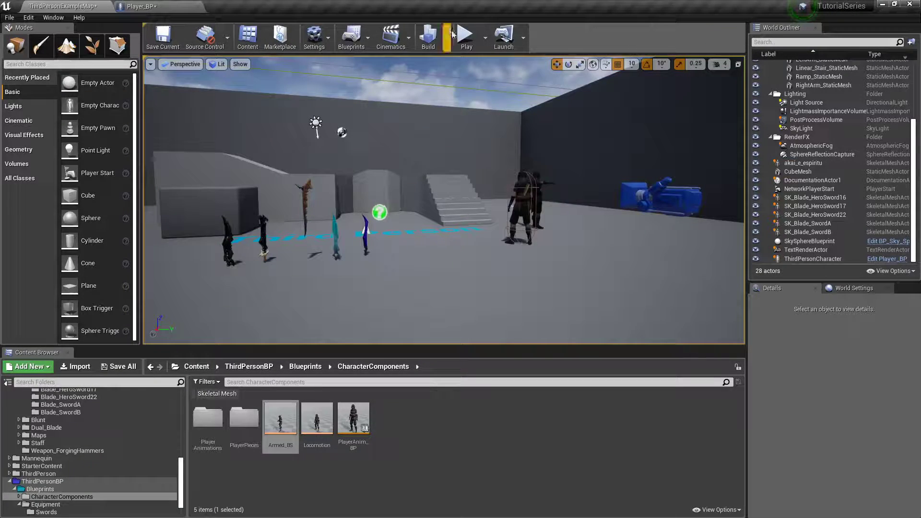
left_click(460, 87)
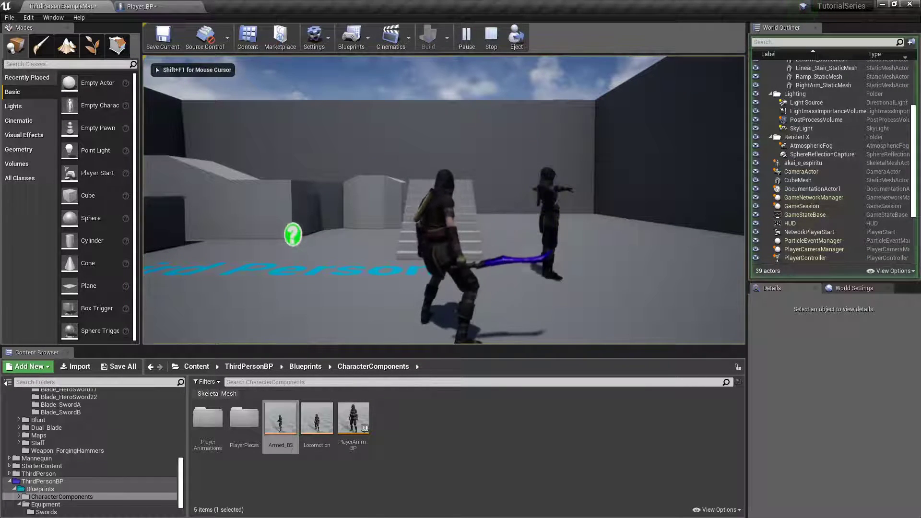
key("space")
key("space")
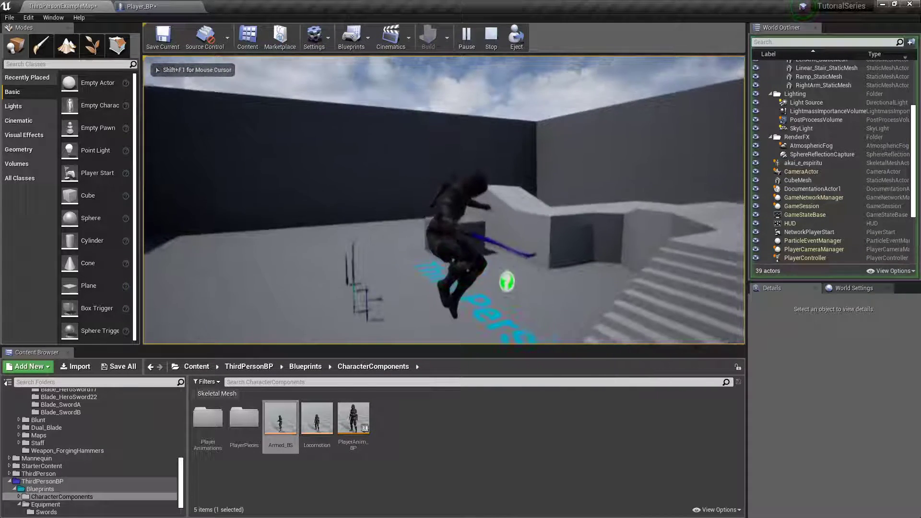
key("1")
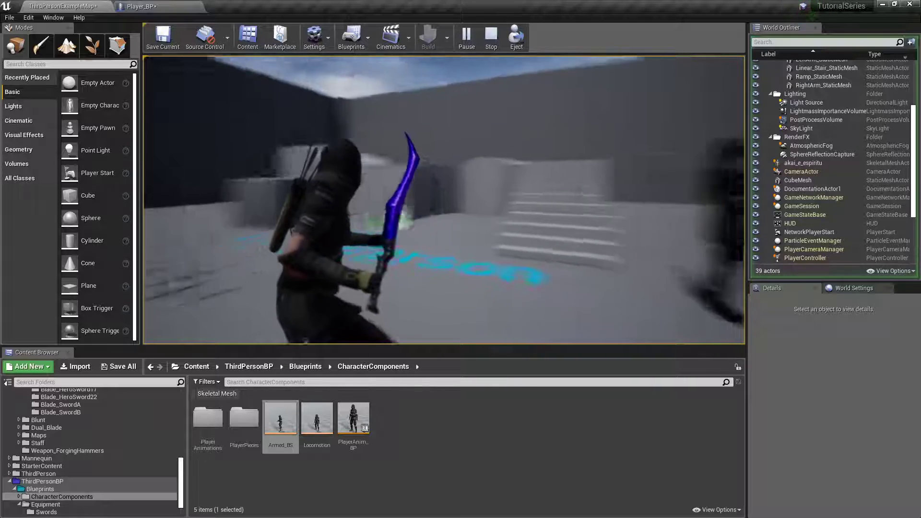
key("space")
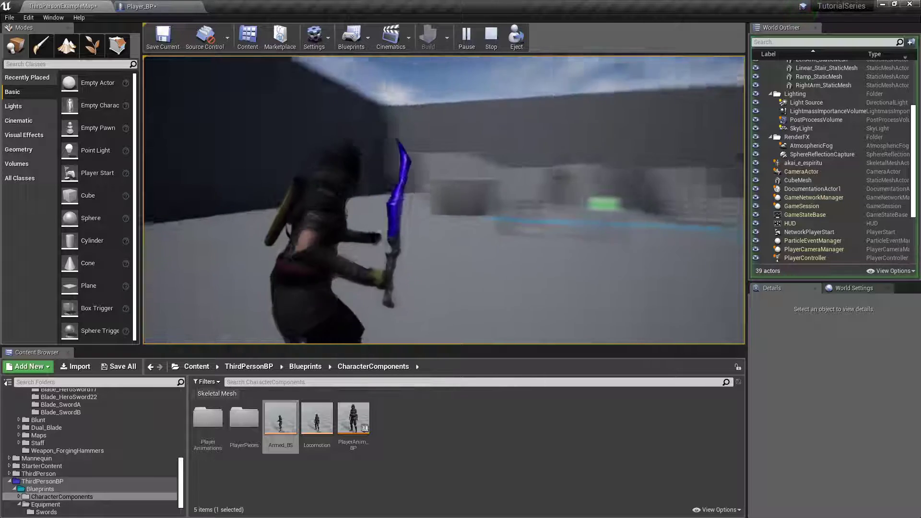
key("w")
key("d")
key("w")
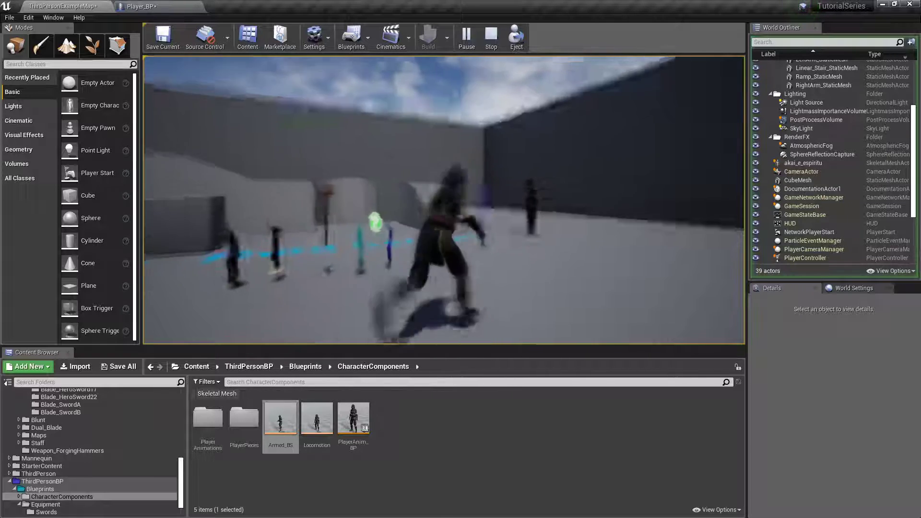
key("space")
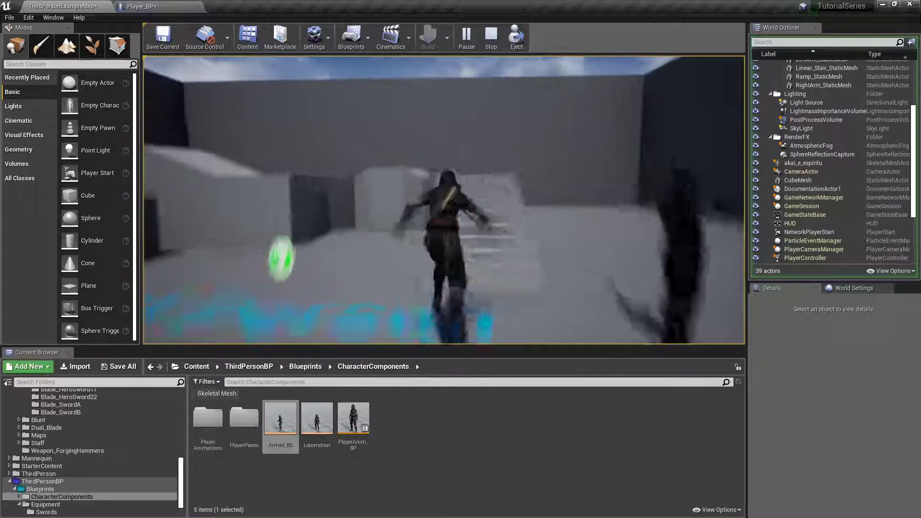
key("w")
key("a")
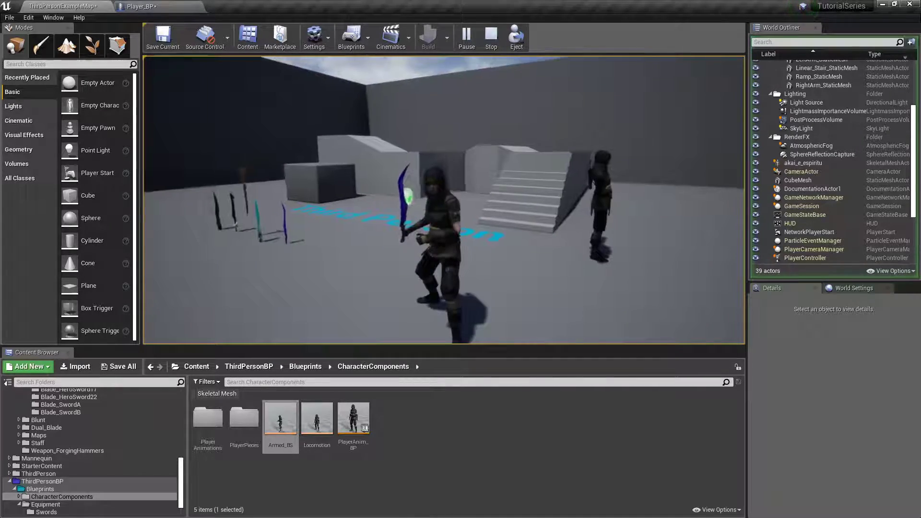
key("w")
key("Escape")
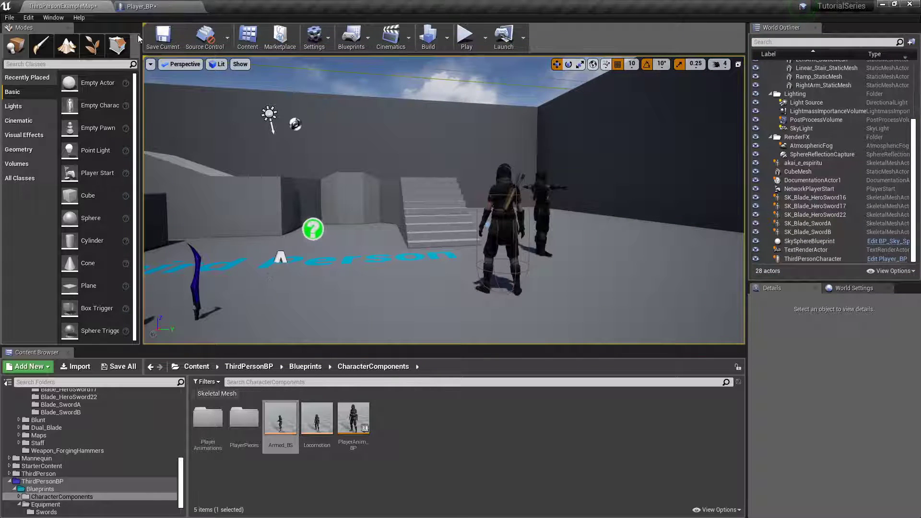
Add two Boolean variables named CanAttack? and Attacking to Player_BP.
left_click(153, 8)
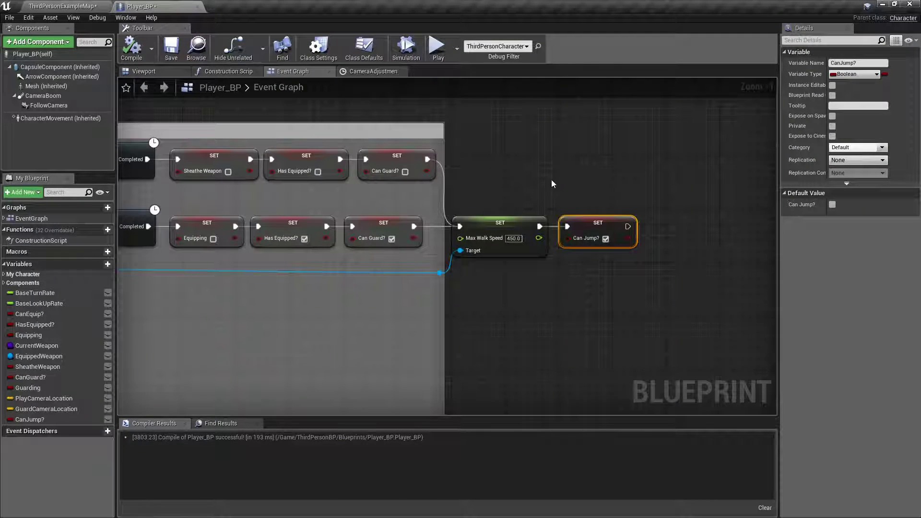
scroll(552, 180, "down", 6)
right_click_drag(675, 183, 266, 178)
right_click_drag(547, 184, 313, 171)
scroll(425, 187, "up", 7)
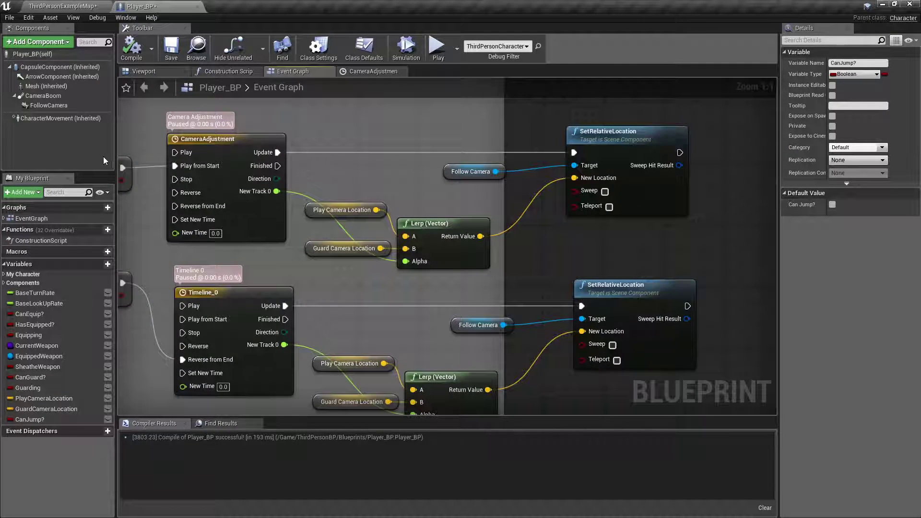
left_click(98, 265)
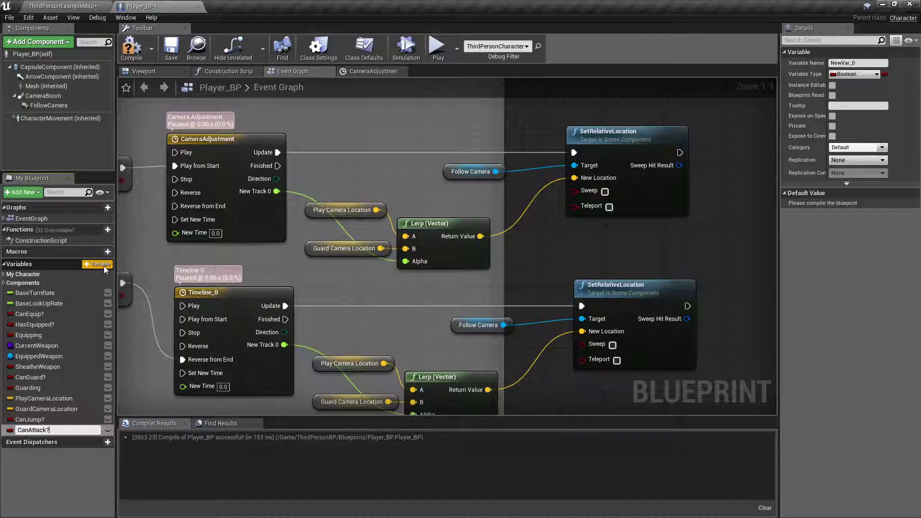
left_click(99, 264)
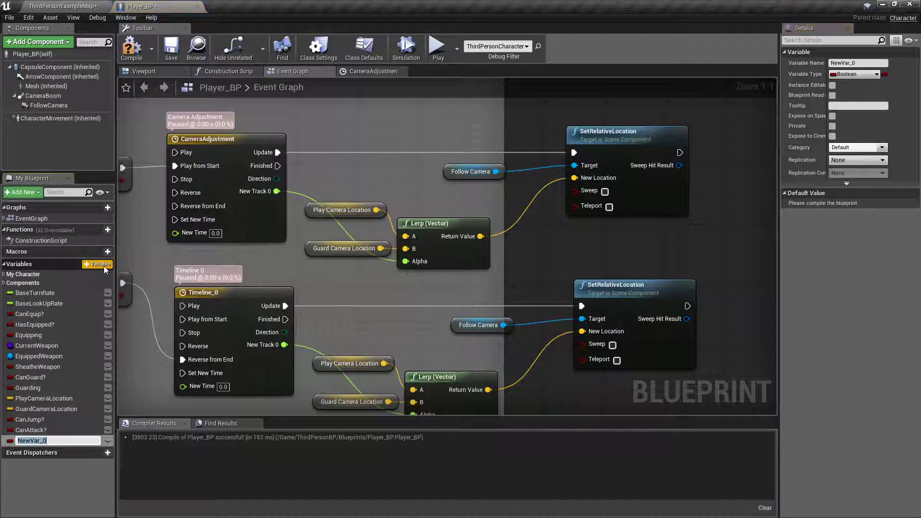
type("Attacking")
key("Return")
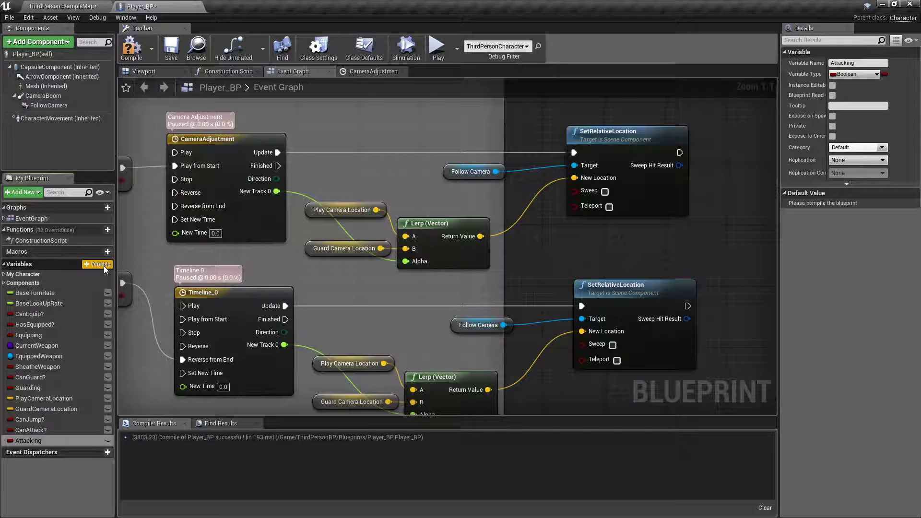
Connect a SET Can Attack? node with its value checked to the Finished output of the CameraAdjustment timeline.
left_click_drag(31, 429, 342, 163)
left_click(353, 182)
left_click_drag(277, 166, 345, 167)
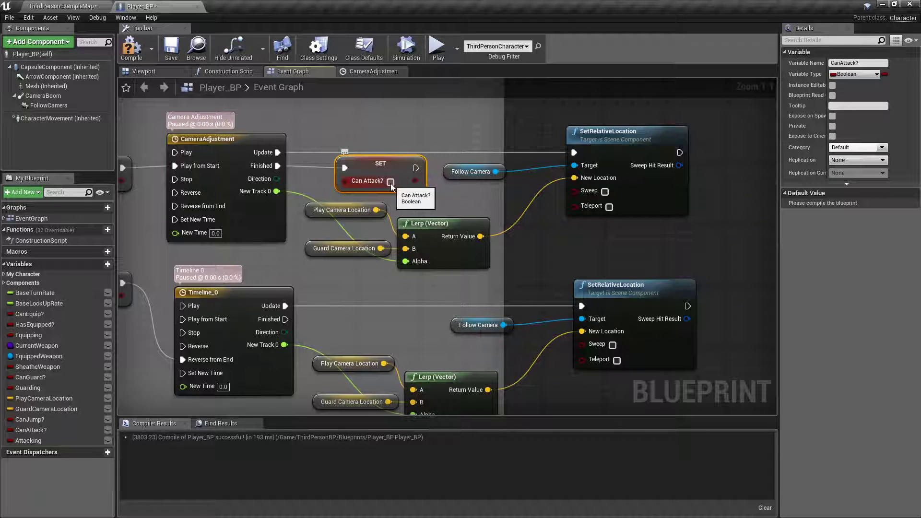
right_click_drag(390, 191, 402, 131)
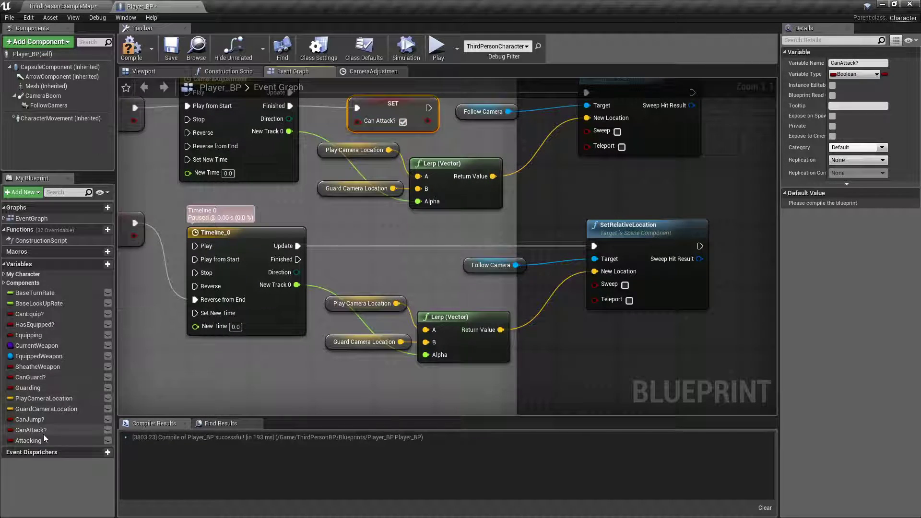
Connect an unchecked SET Can Attack? node to the Finished output of Timeline_0 and compile Player_BP.
left_click_drag(41, 433, 357, 269)
left_click(367, 281)
scroll(379, 273, "down", 2)
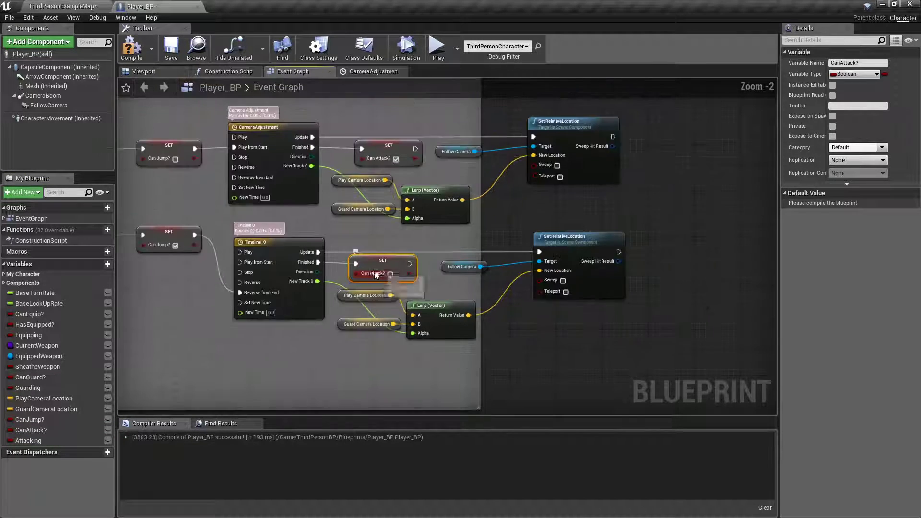
scroll(370, 221, "down", 2)
right_click_drag(202, 228, 403, 234)
scroll(515, 256, "up", 4)
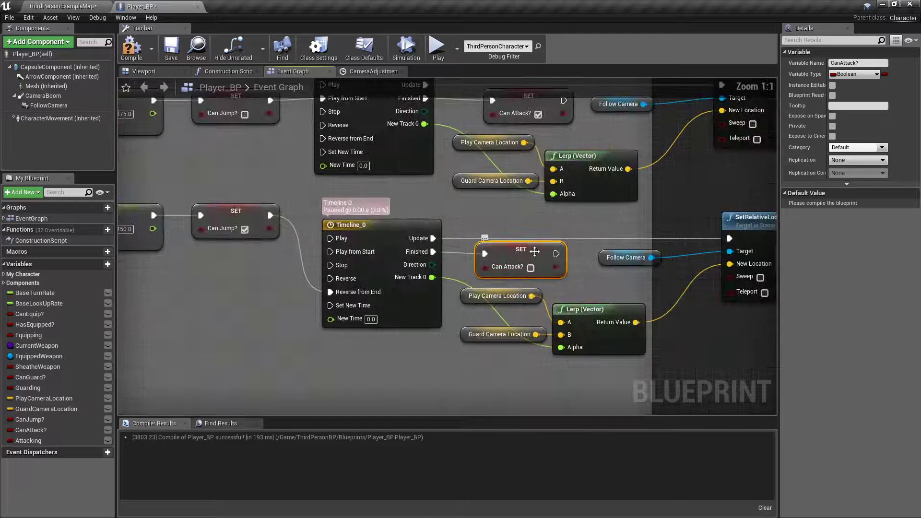
right_click_drag(567, 218, 510, 228)
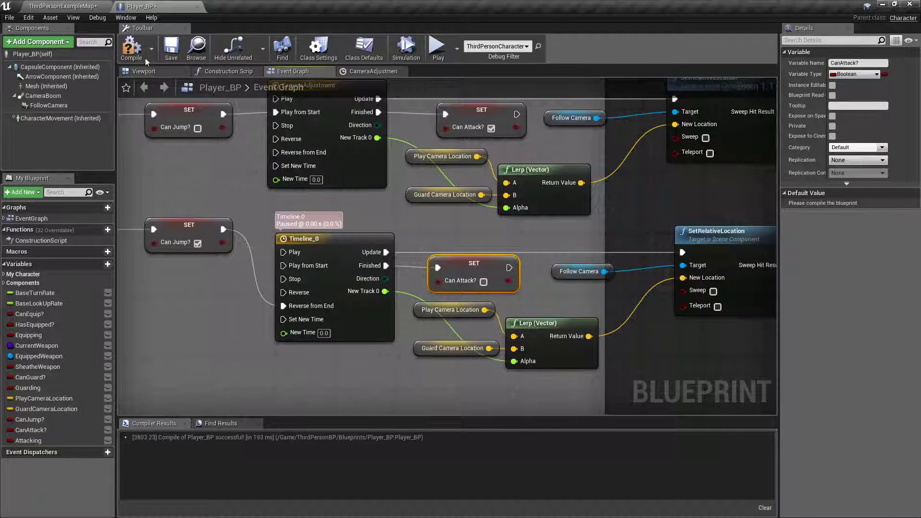
left_click(130, 47)
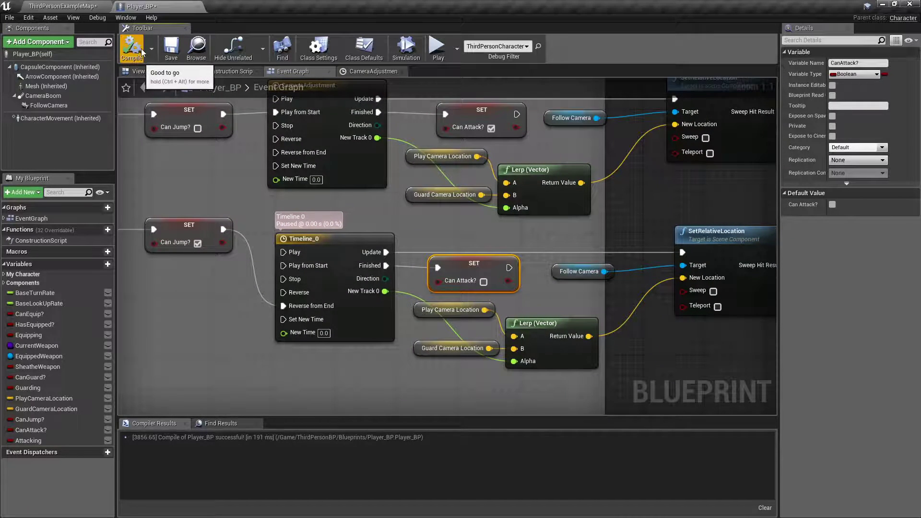
In PlayerAnim_BP's state machine, add a state named Attacking above MeleeReady, with transitions between the two in both directions.
left_click(69, 7)
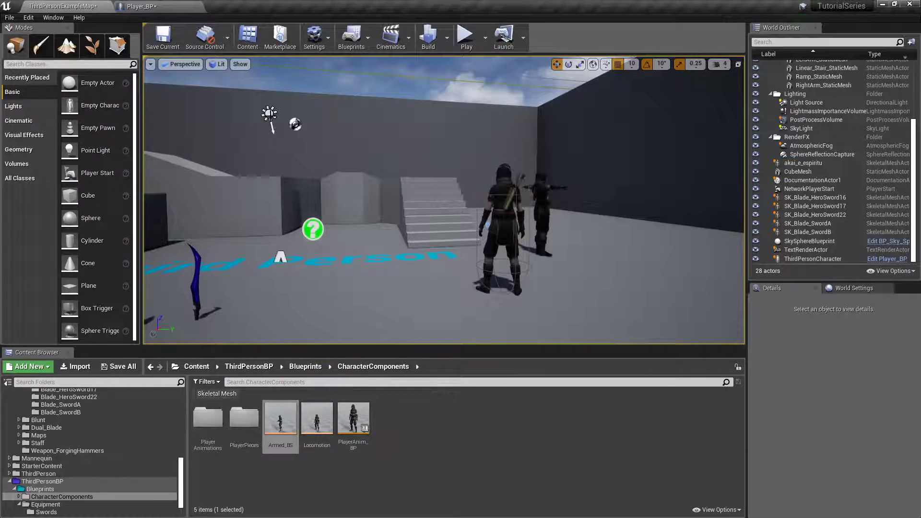
double_click(353, 419)
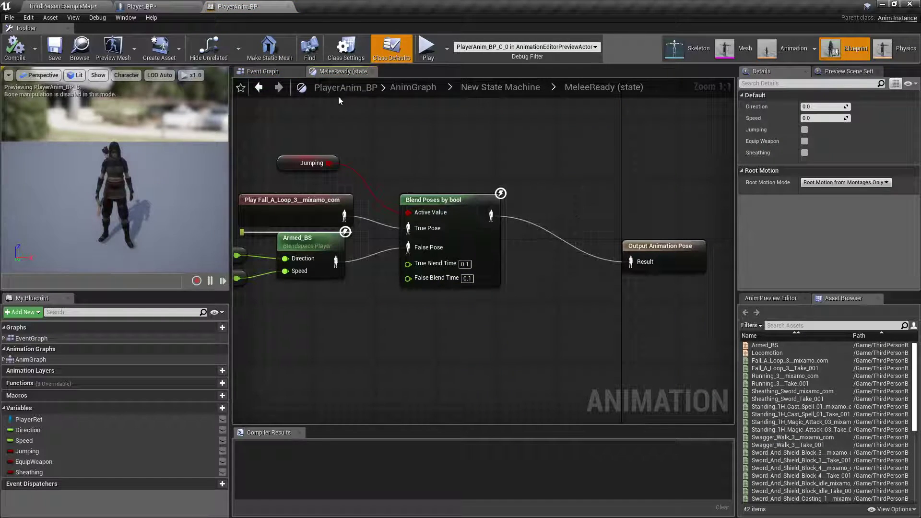
left_click(258, 86)
left_click_drag(545, 191, 529, 140)
left_click(552, 160)
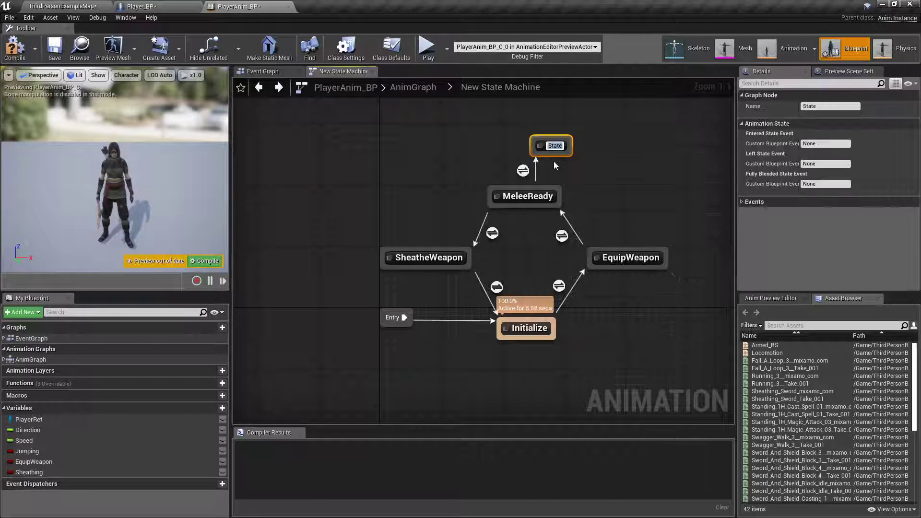
type("Attacking")
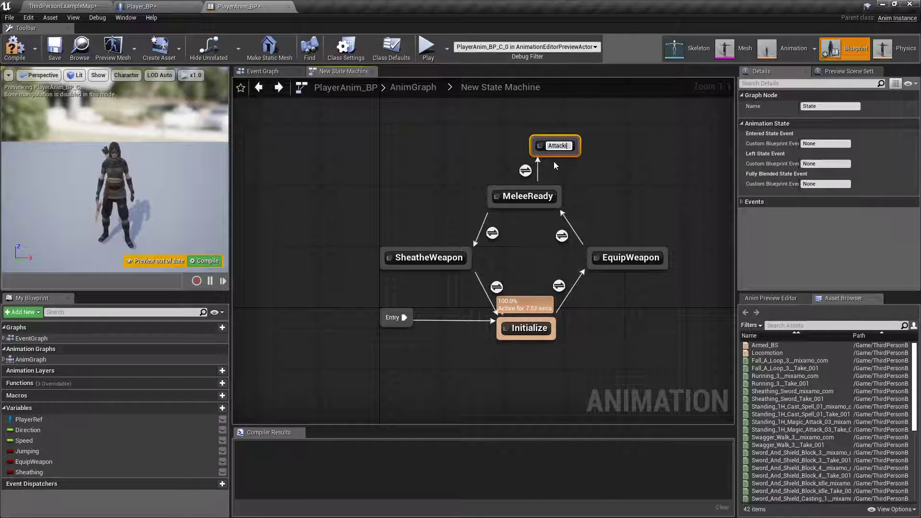
key("Return")
left_click_drag(557, 148, 538, 194)
left_click(581, 152)
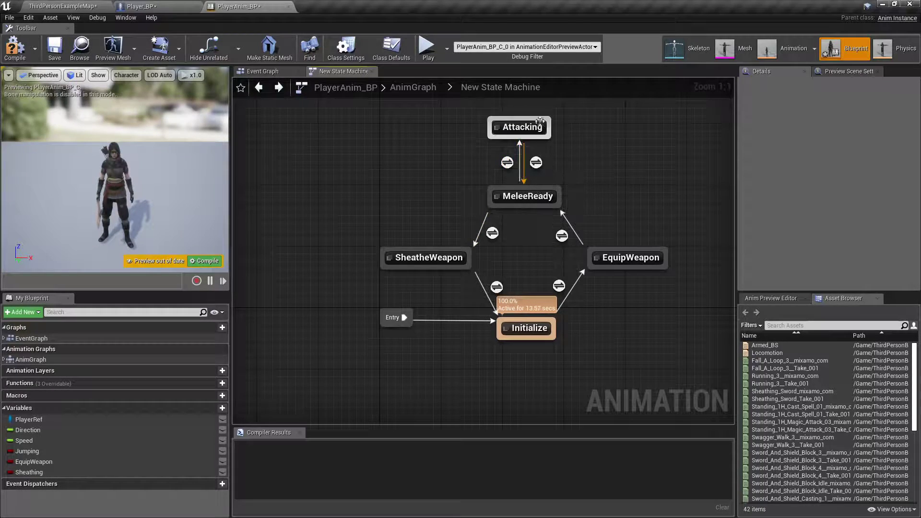
Add the Sword_And_Shield_Slash_1__mixamo_com animation inside the Attacking state.
double_click(522, 130)
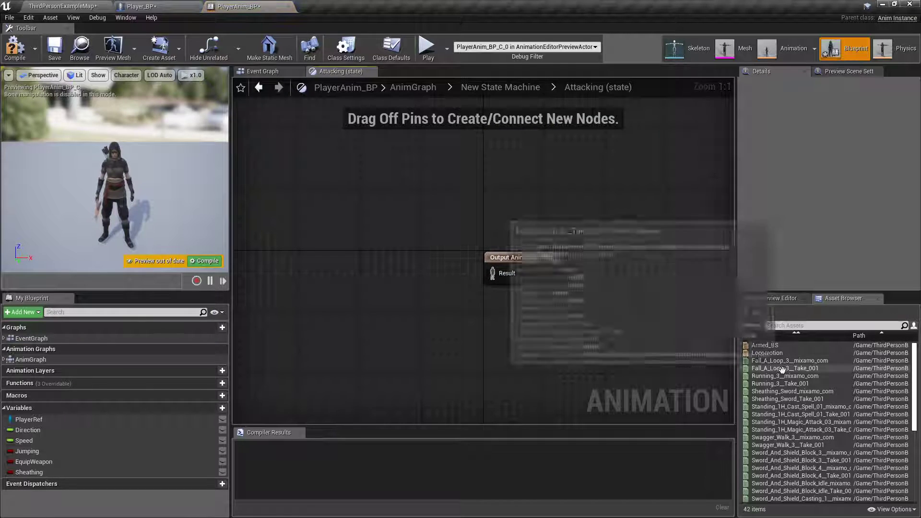
scroll(814, 418, "down", 3)
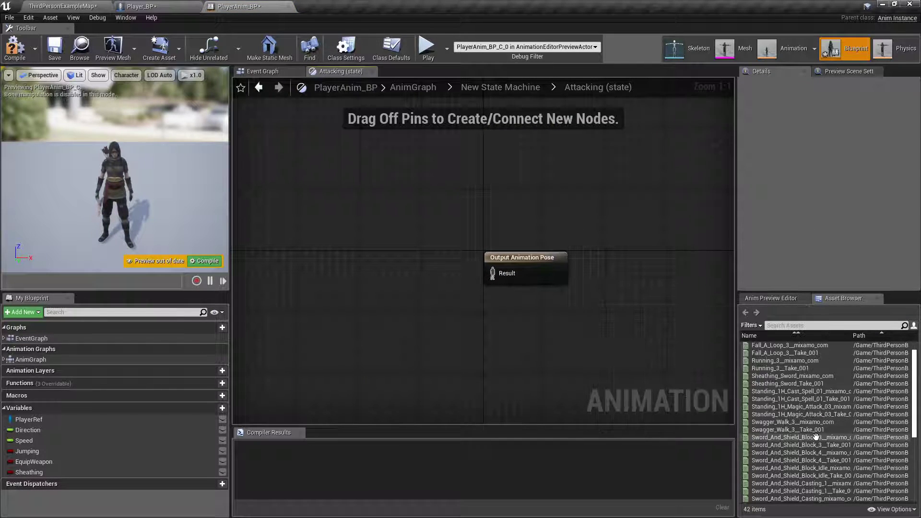
scroll(816, 437, "down", 10)
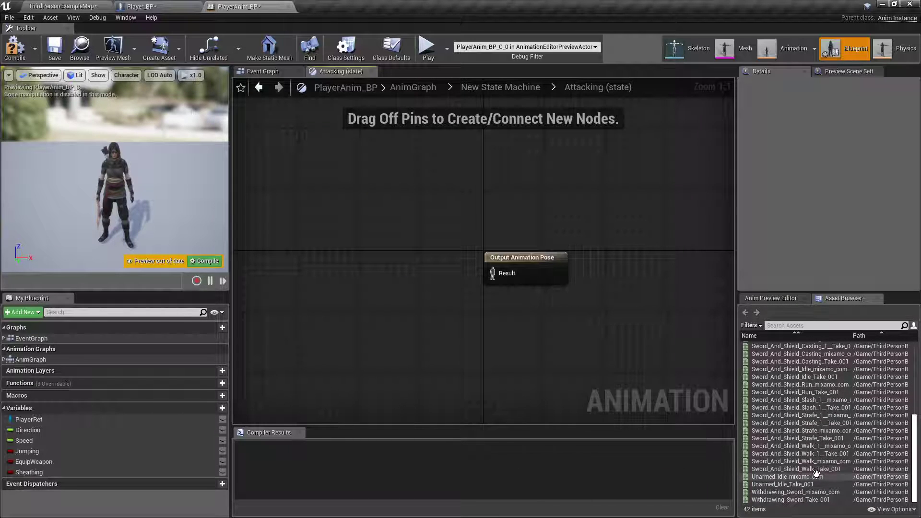
scroll(815, 475, "up", 1)
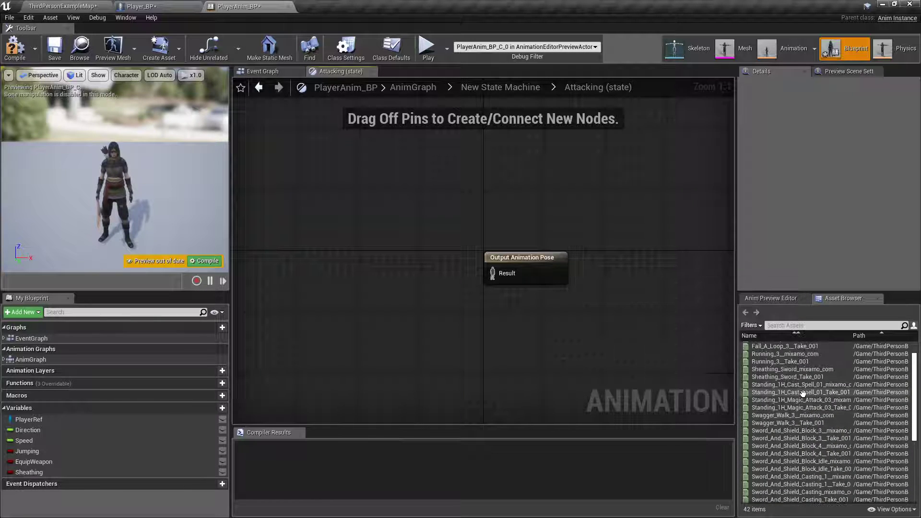
scroll(813, 392, "up", 3)
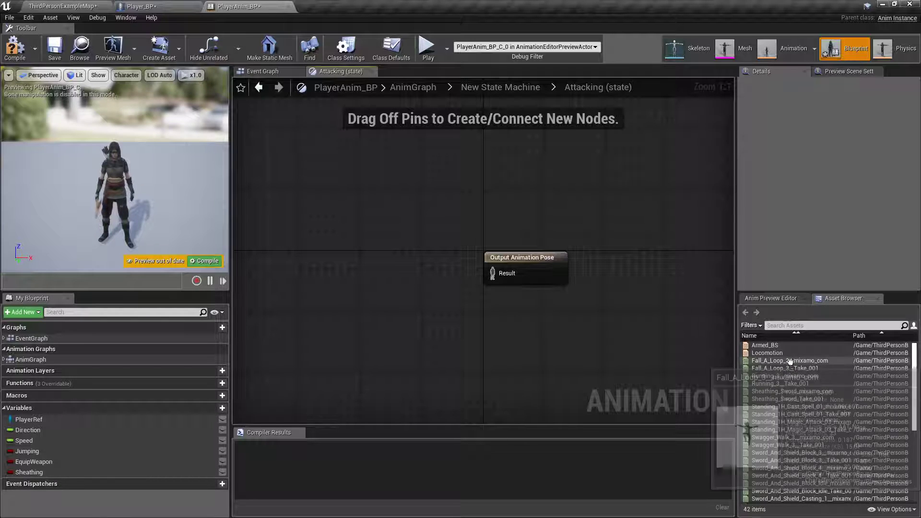
scroll(825, 422, "down", 1)
scroll(823, 415, "down", 4)
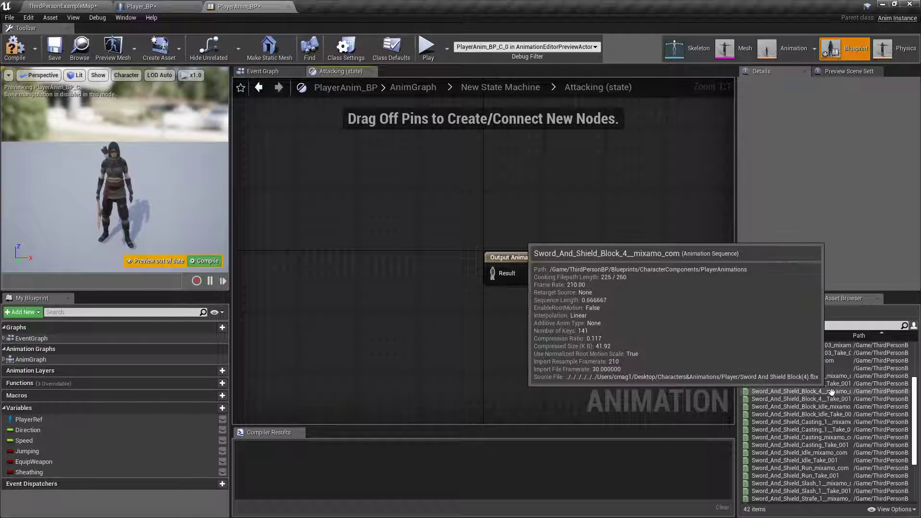
scroll(834, 432, "down", 1)
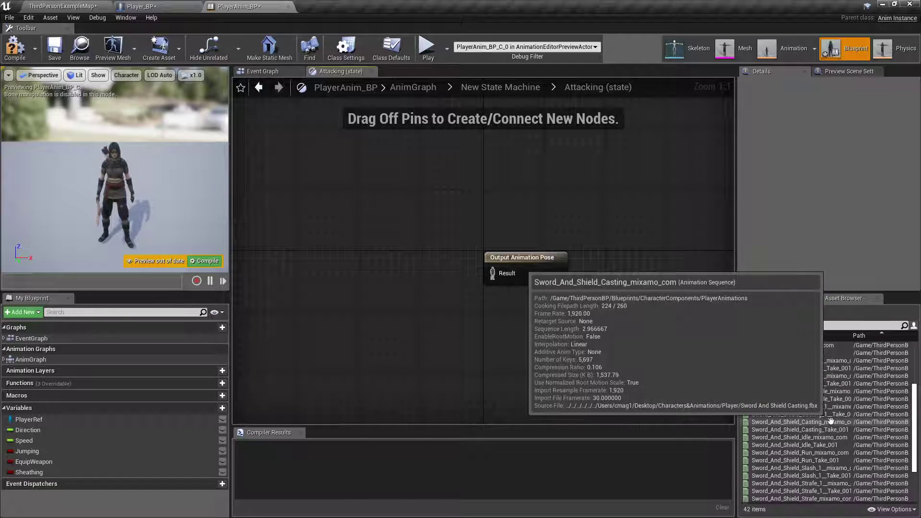
scroll(832, 446, "down", 1)
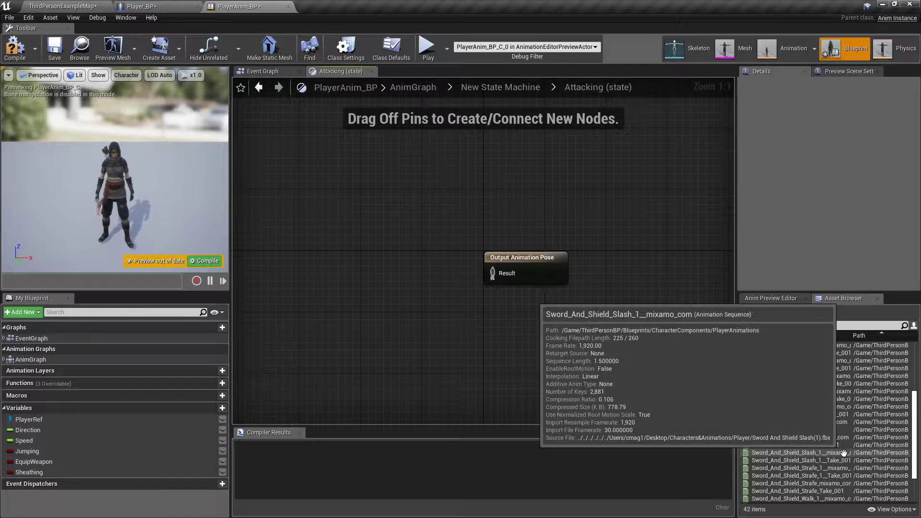
left_click_drag(816, 452, 302, 227)
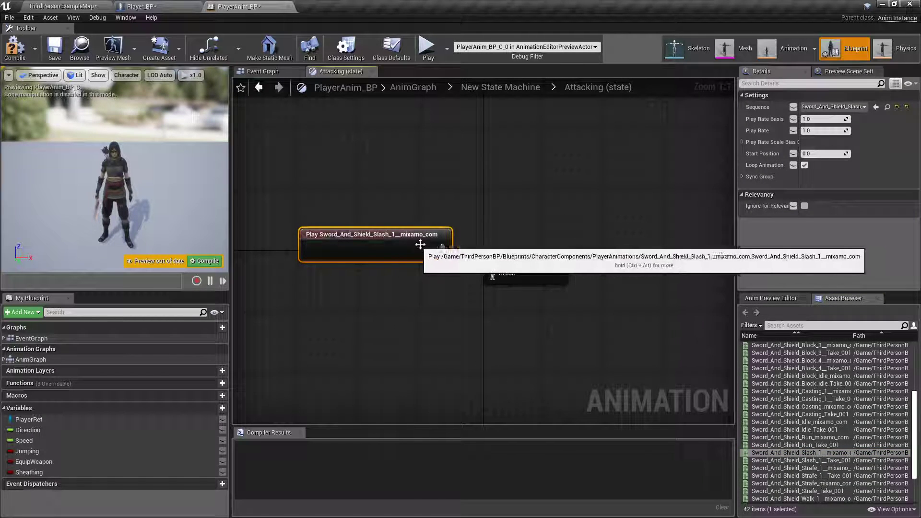
Connect the slash animation to Output Animation Pose with Loop Animation disabled, and compile PlayerAnim_BP.
left_click_drag(442, 250, 470, 261)
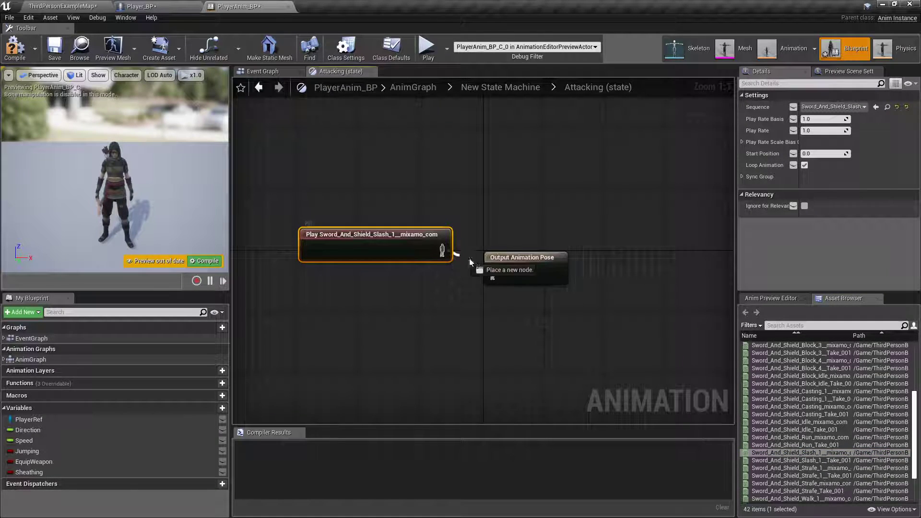
left_click(805, 166)
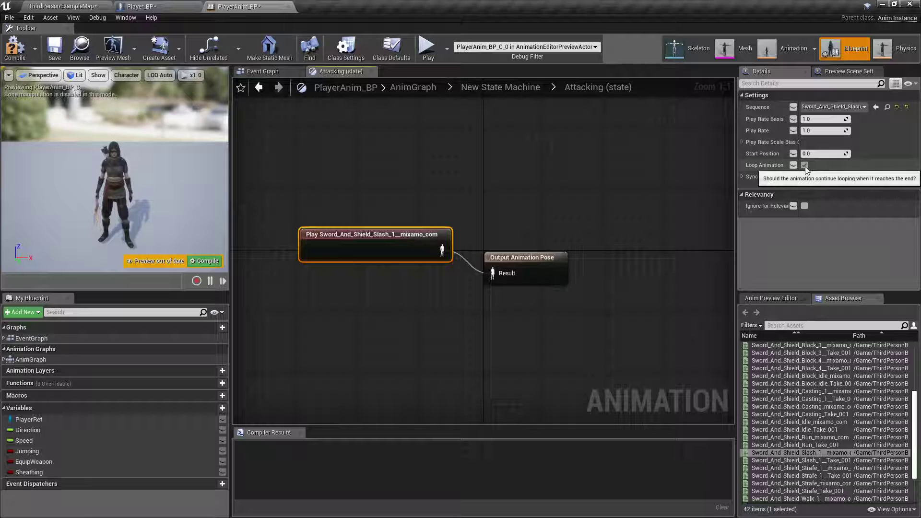
left_click(16, 52)
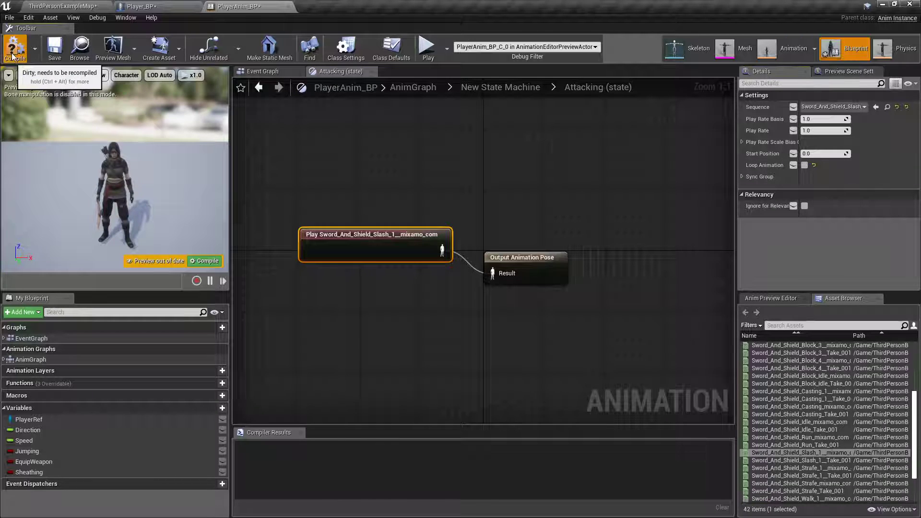
In the Event Graph, place a copy of Try Get Pawn Owner and Cast To Player_BP below the Sheathing nodes.
left_click(260, 87)
left_click(276, 77)
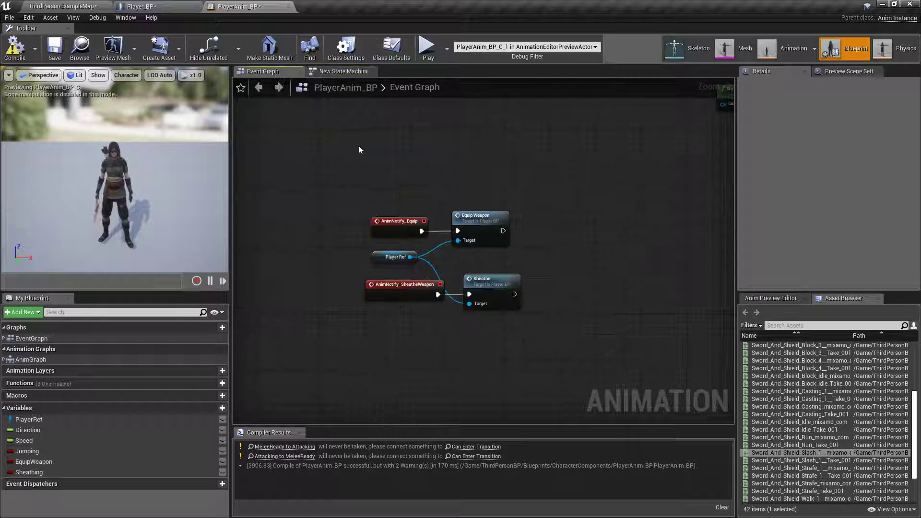
scroll(479, 264, "down", 7)
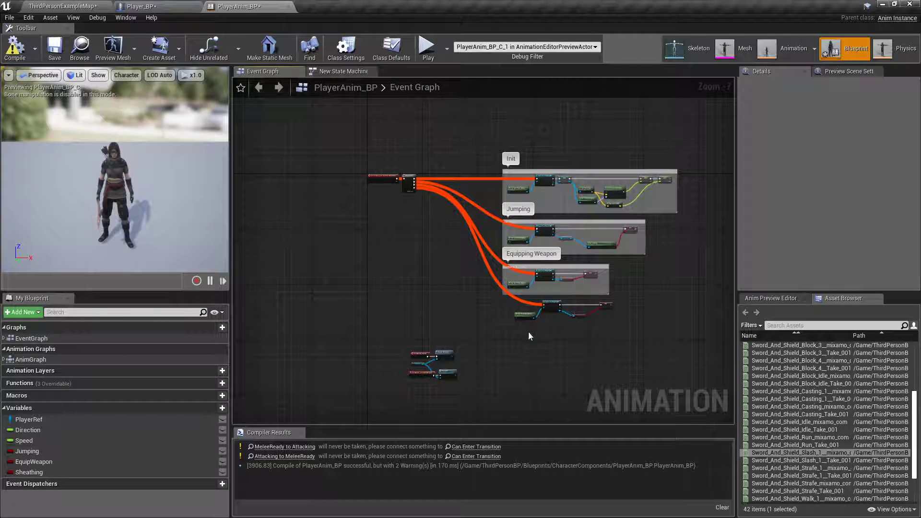
scroll(557, 305, "up", 5)
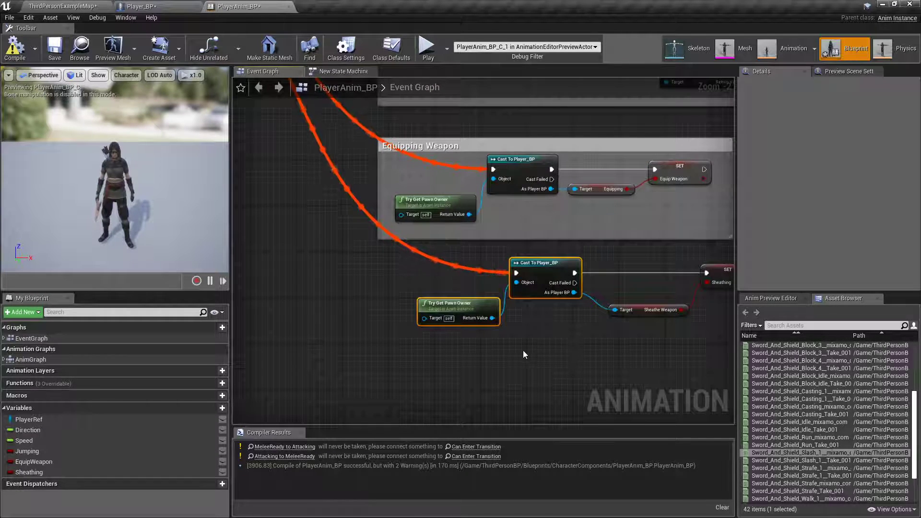
key("ctrl+v")
left_click_drag(588, 349, 555, 365)
right_click_drag(557, 344, 522, 244)
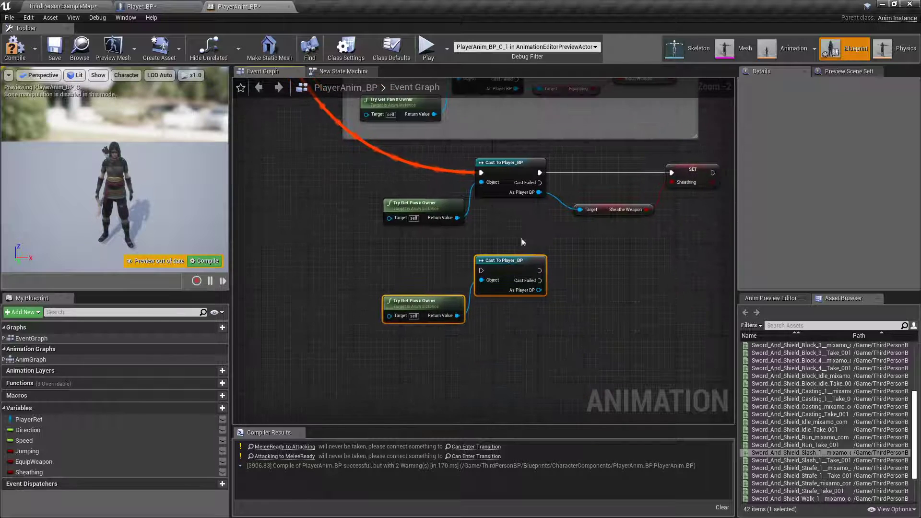
Get the Attacking variable from the copied cast's As Player BP output.
left_click_drag(544, 290, 582, 278)
type("atta")
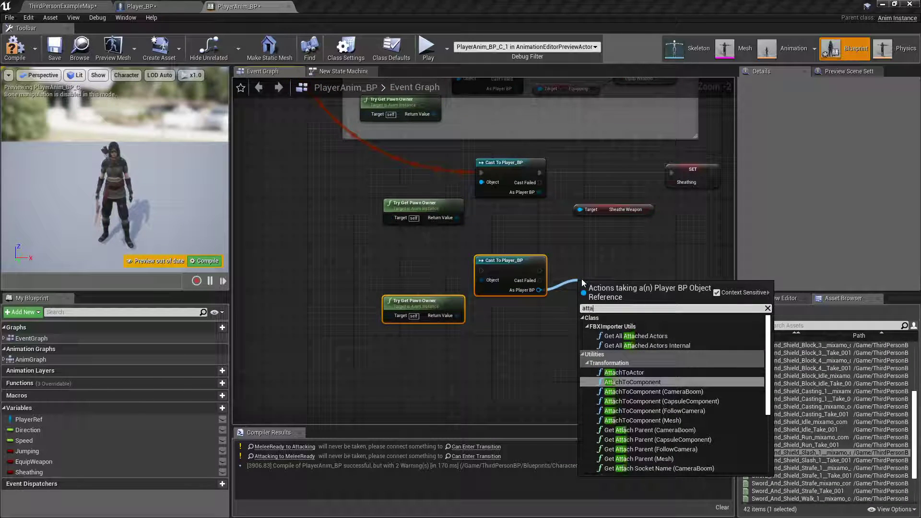
type("ckin")
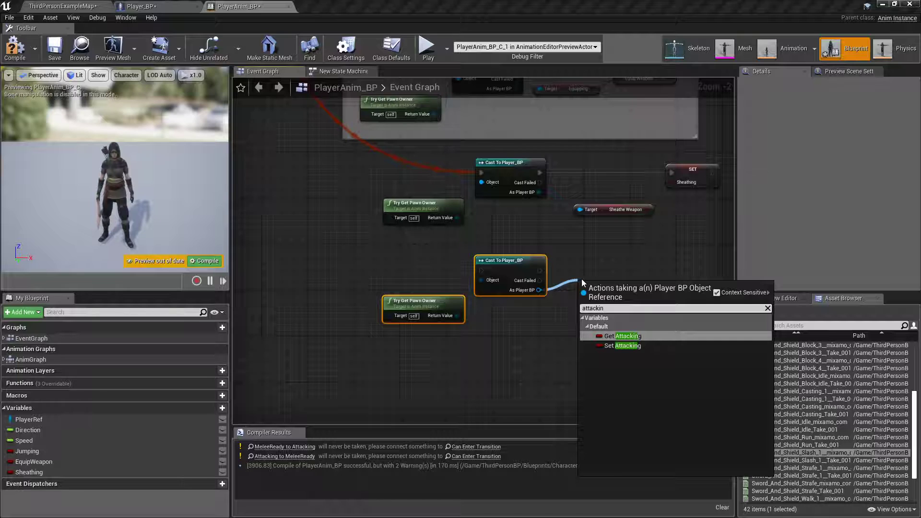
key("Return")
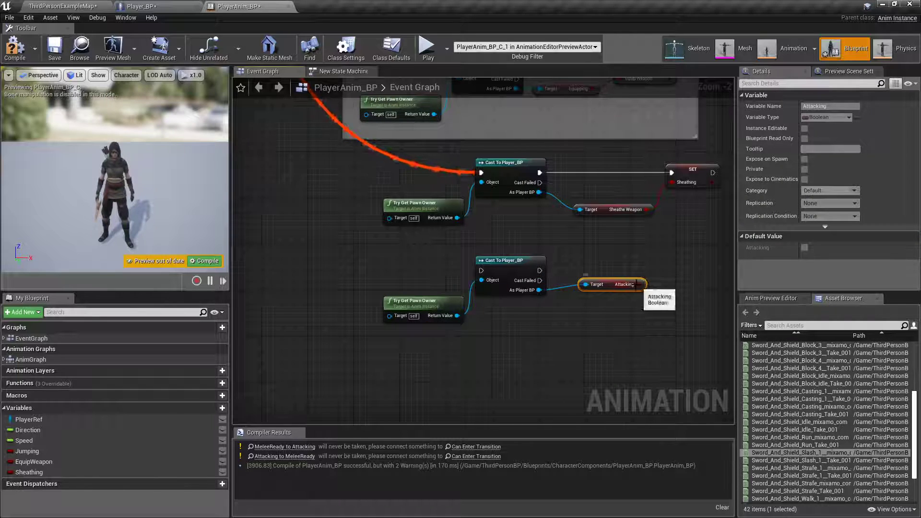
Promote the Attacking value to a new Boolean variable named Attack, and connect the cast's execution output to its SET node.
left_click_drag(638, 285, 679, 267)
left_click(695, 289)
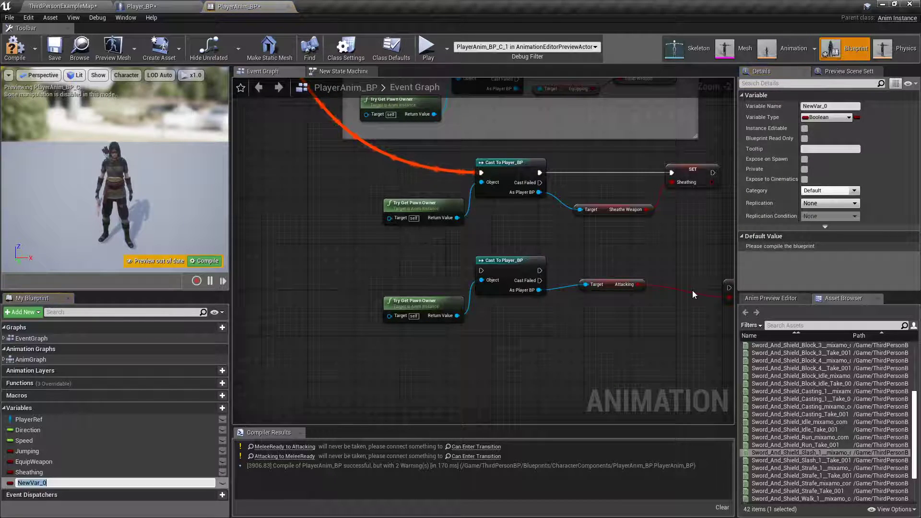
key("Return")
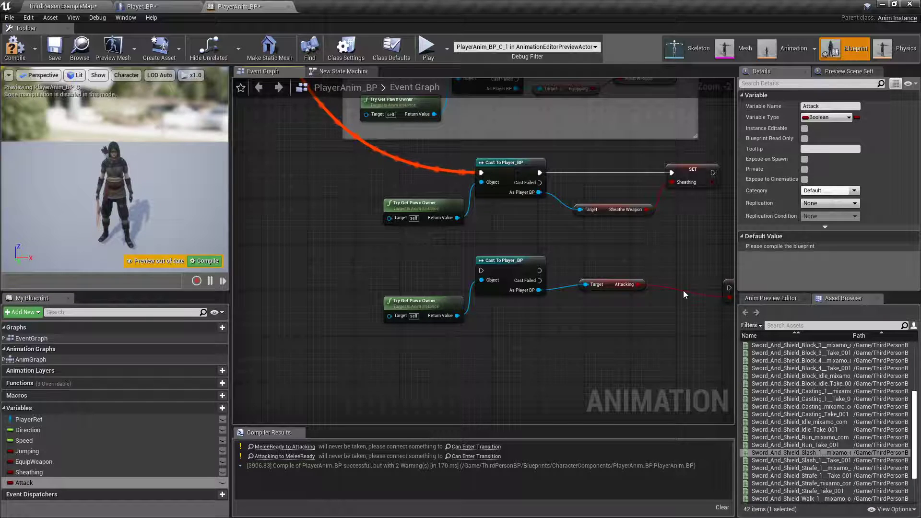
right_click_drag(648, 259, 539, 232)
left_click_drag(428, 247, 585, 241)
Connect the Sequence node's Then 4 output to the copied Cast To Player_BP node and compile PlayerAnim_BP.
scroll(394, 221, "down", 2)
right_click_drag(365, 218, 631, 274)
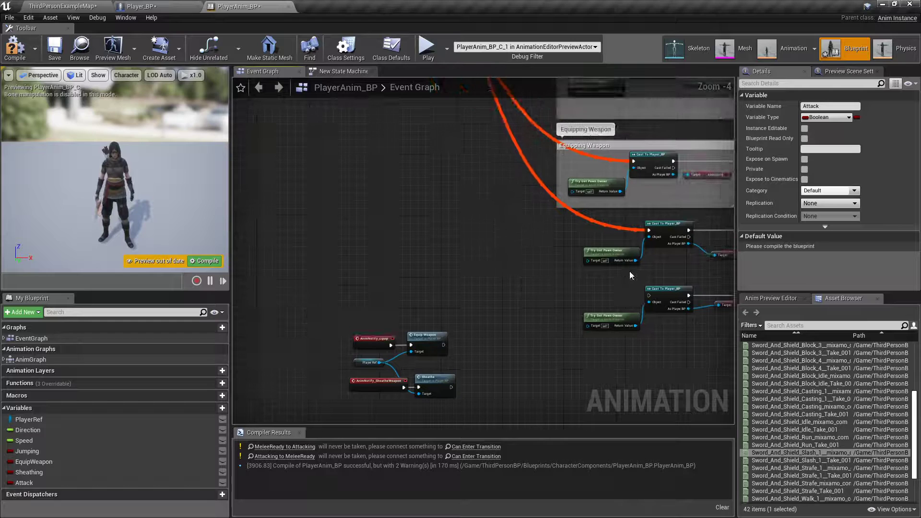
right_click_drag(516, 176, 504, 280)
right_click_drag(450, 163, 427, 225)
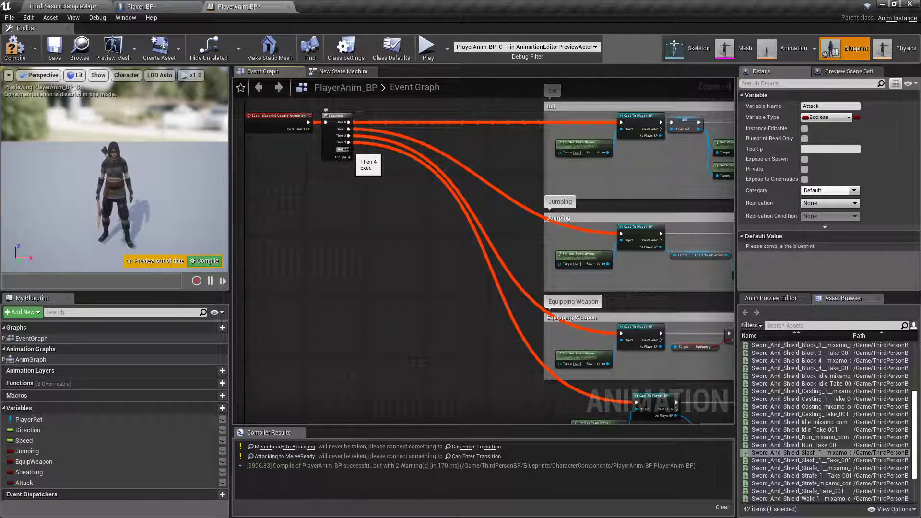
left_click_drag(349, 149, 639, 253)
right_click_drag(541, 224, 430, 215)
left_click(54, 50)
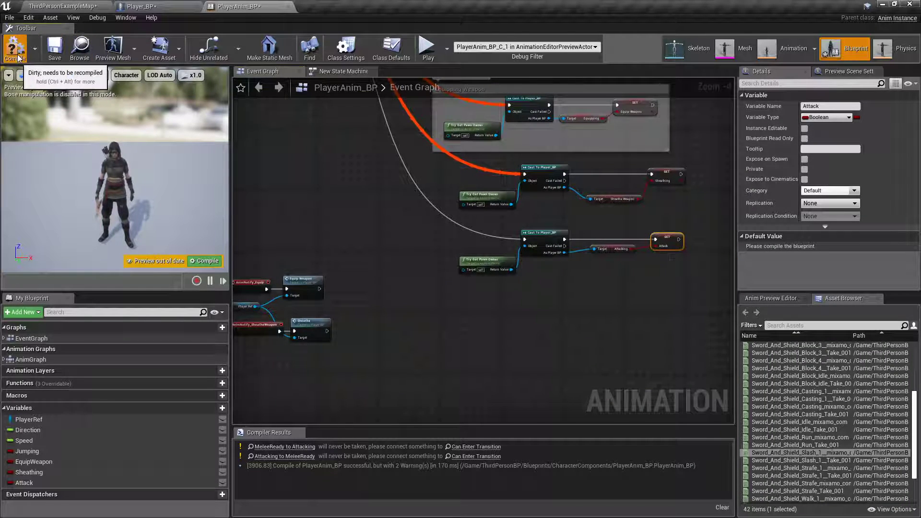
In the MeleeReady to Attacking transition rule, connect the Attack variable to Can Enter Transition.
left_click(347, 72)
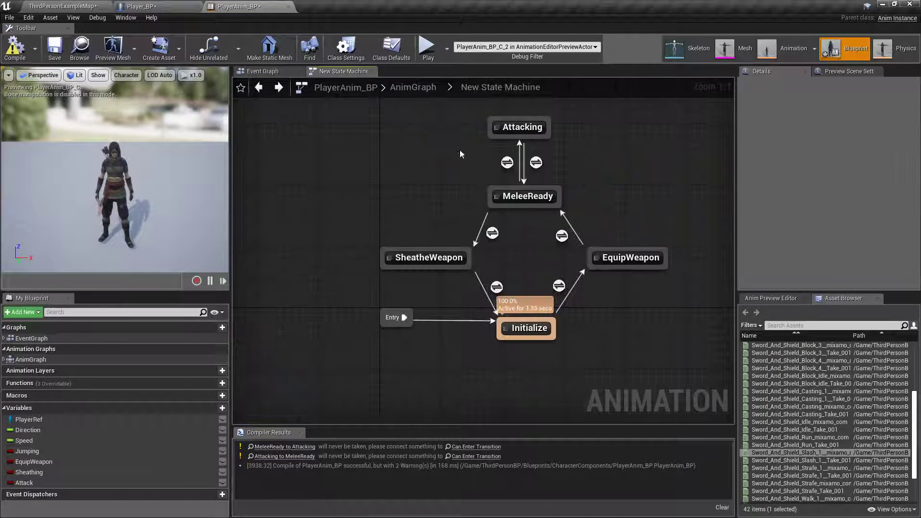
double_click(508, 162)
left_click_drag(24, 483, 308, 307)
left_click_drag(512, 272, 513, 271)
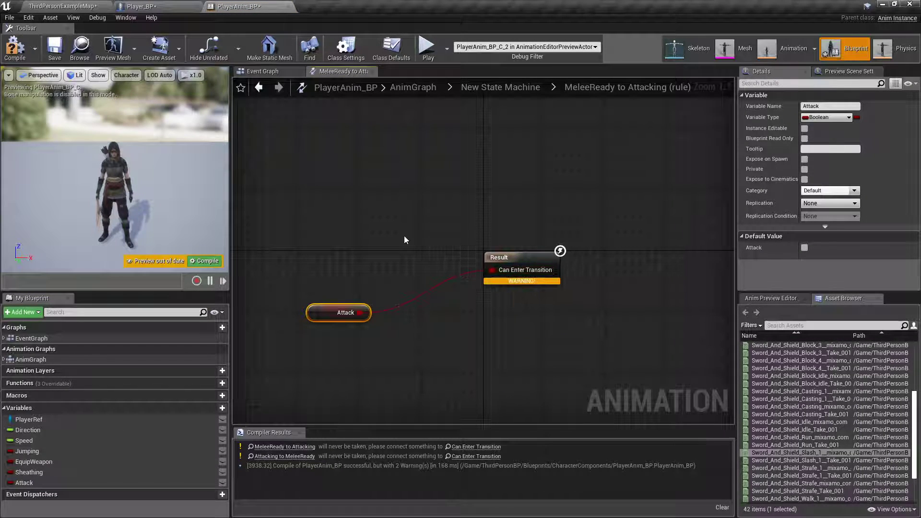
left_click(260, 88)
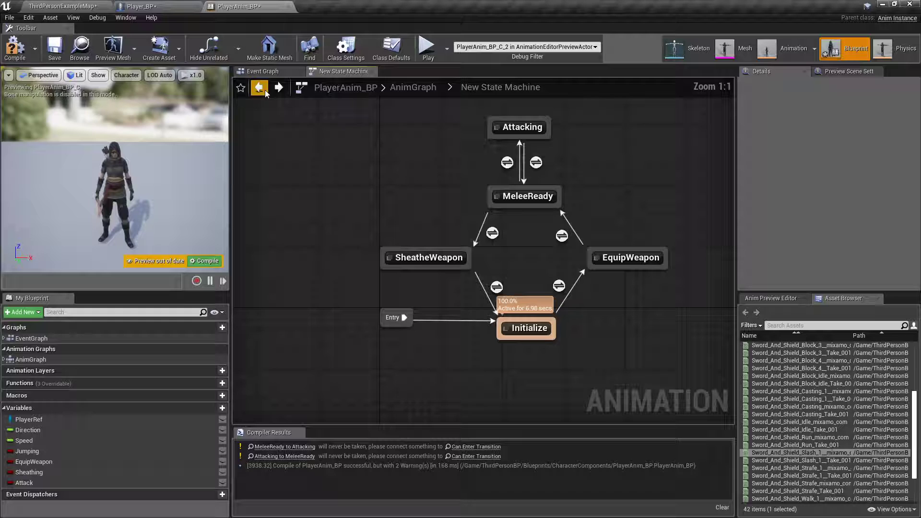
Make the Attacking to MeleeReady rule require Attack to equal false using an == node, and compile PlayerAnim_BP.
double_click(536, 163)
left_click_drag(24, 483, 493, 270)
left_click(318, 353)
type("=")
left_click(438, 364)
left_click(11, 48)
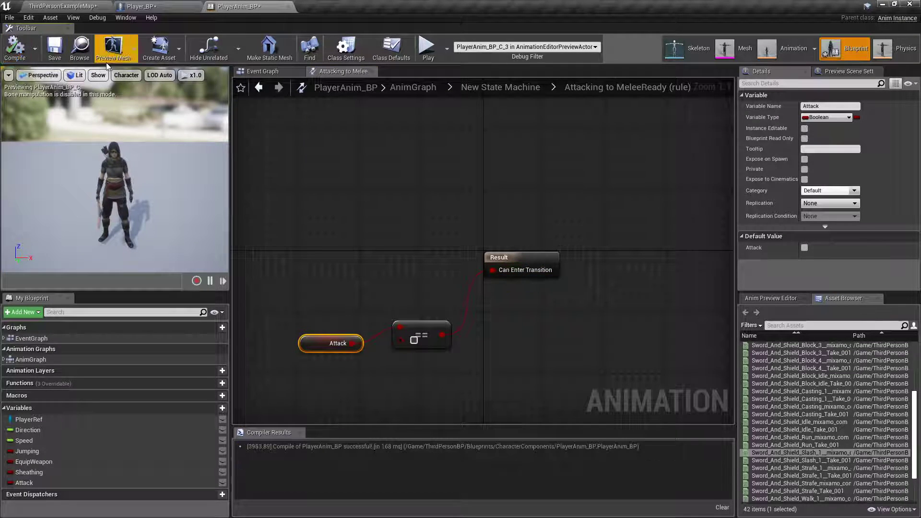
In Player_BP's Event Graph, add a Left Mouse Button event below the guard mode nodes.
left_click(144, 6)
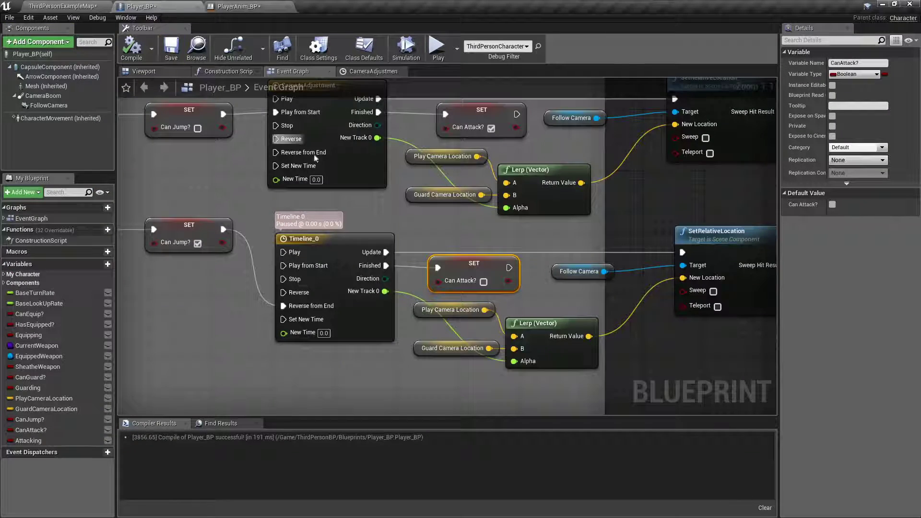
scroll(361, 204, "down", 6)
right_click(316, 248)
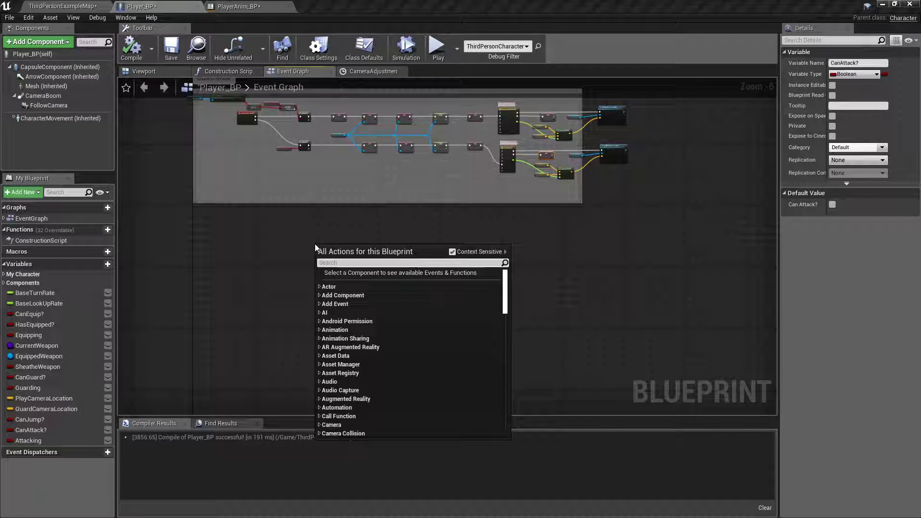
type("left cli")
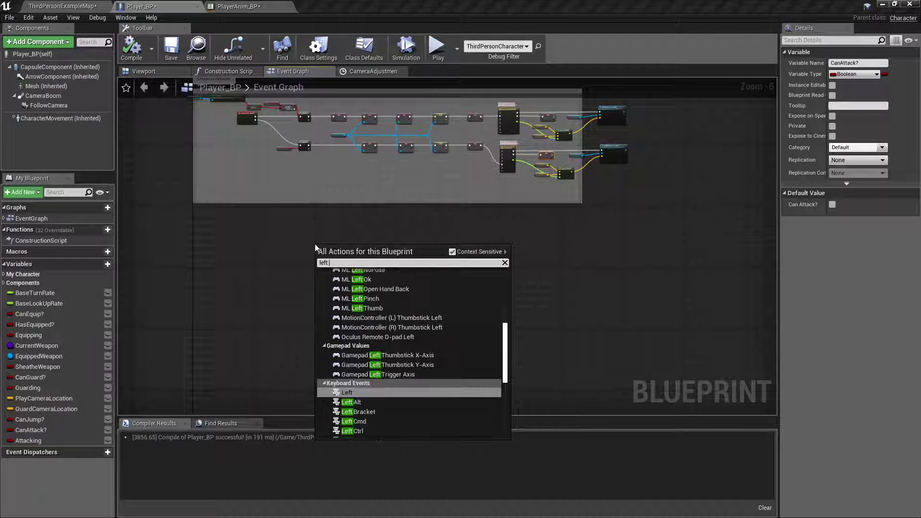
key("BackSpace")
key("BackSpace")
key("BackSpace")
type("mouise")
key("BackSpace")
key("BackSpace")
key("BackSpace")
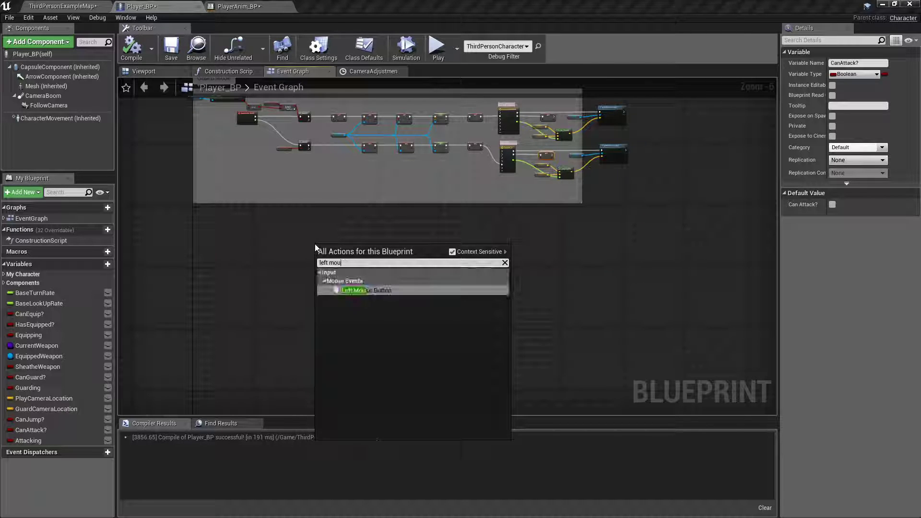
left_click(373, 291)
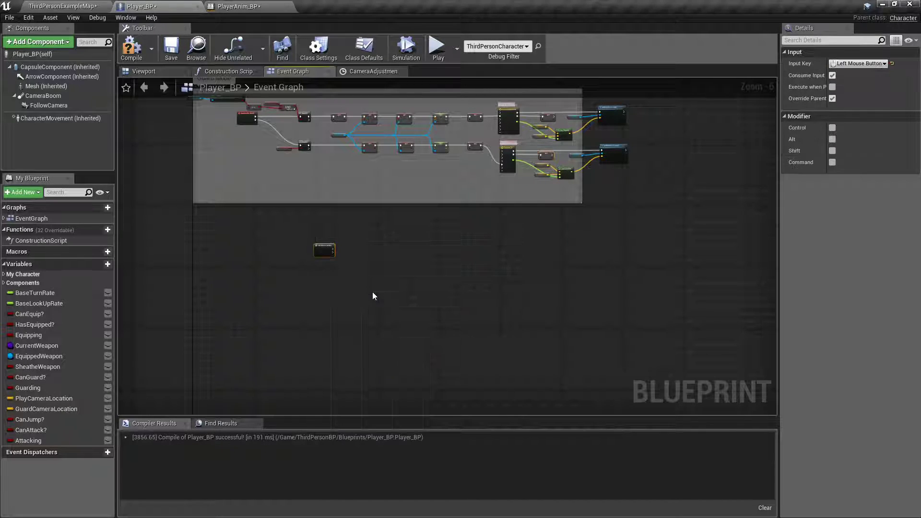
scroll(337, 242, "up", 4)
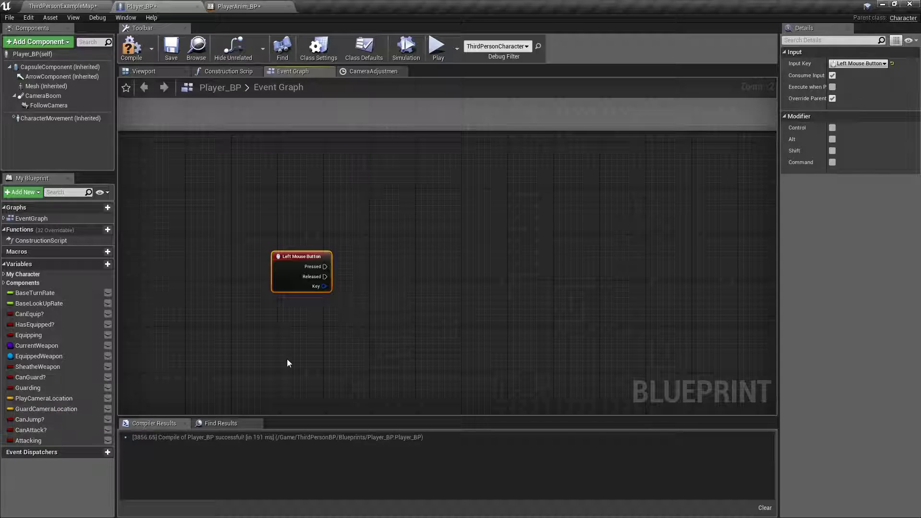
Add a Branch node driven by the Left Mouse Button's Pressed output, with the CanAttack? variable as its Condition.
left_click(375, 277)
left_click(373, 250)
left_click_drag(325, 266, 359, 266)
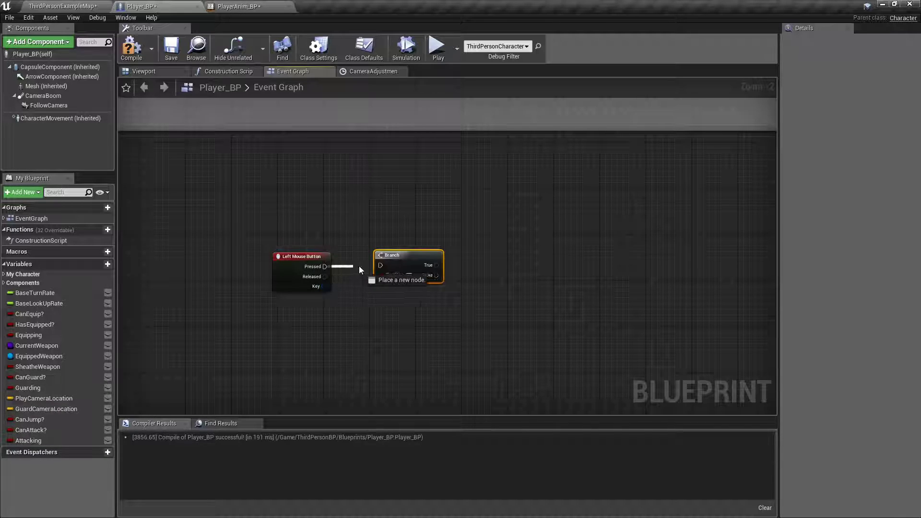
left_click_drag(38, 429, 308, 336)
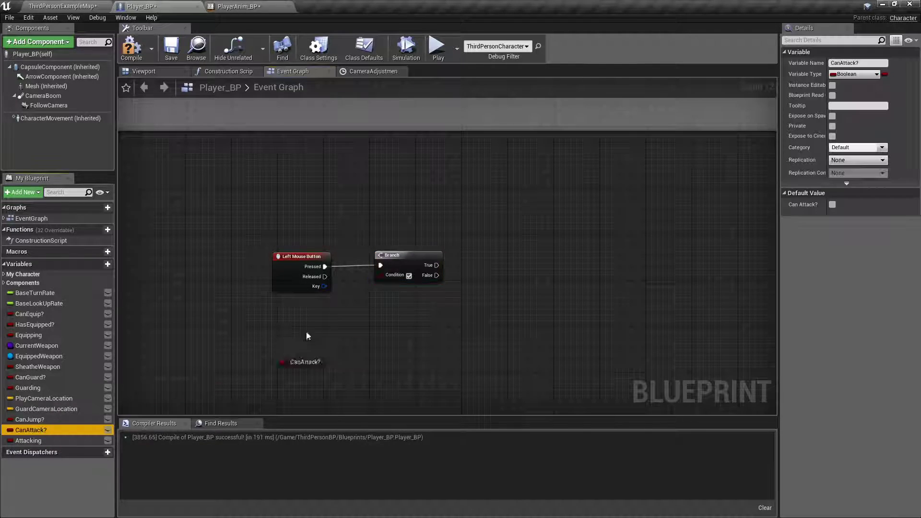
left_click_drag(385, 279, 385, 279)
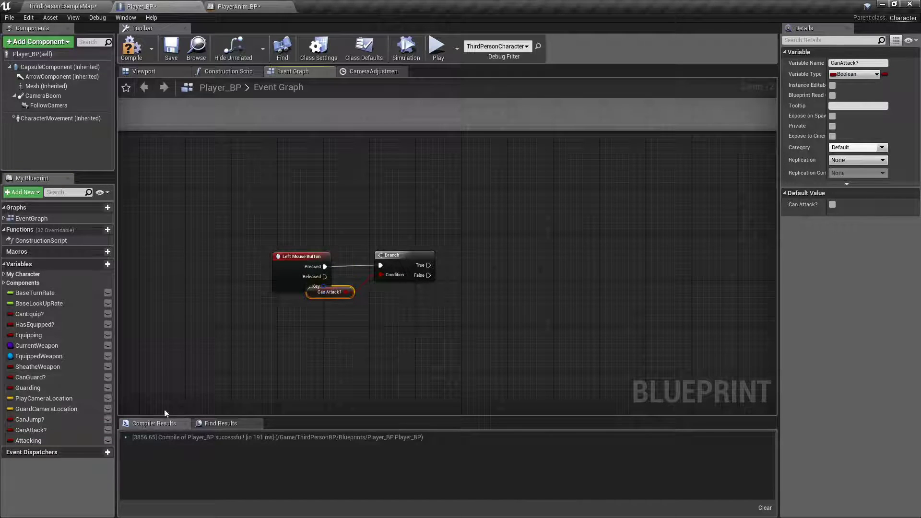
Connect the Branch's True output to a SET Attacking node with Attacking enabled, and compile Player_BP.
left_click_drag(29, 440, 128, 427)
left_click_drag(470, 254, 499, 259)
left_click(128, 54)
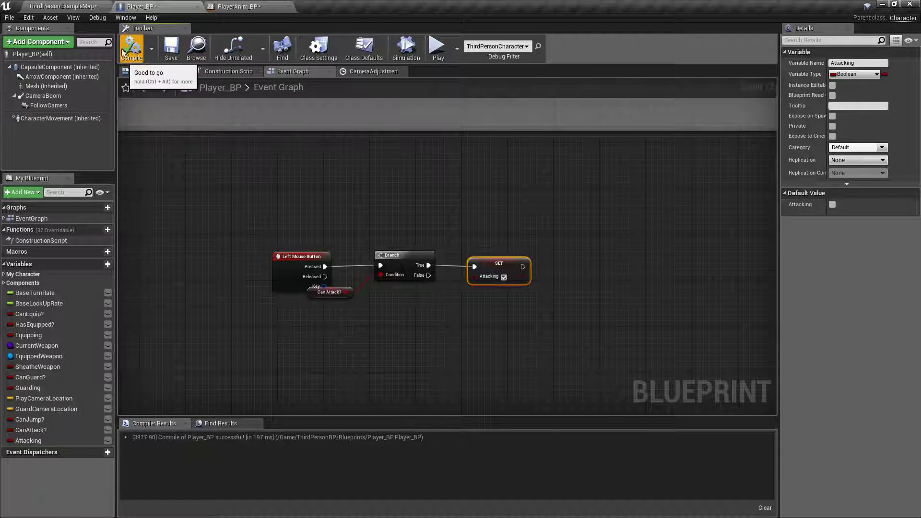
Add a Delay node with a Duration of 1.5 after the SET Attacking node and compile Player_BP.
left_click(565, 248)
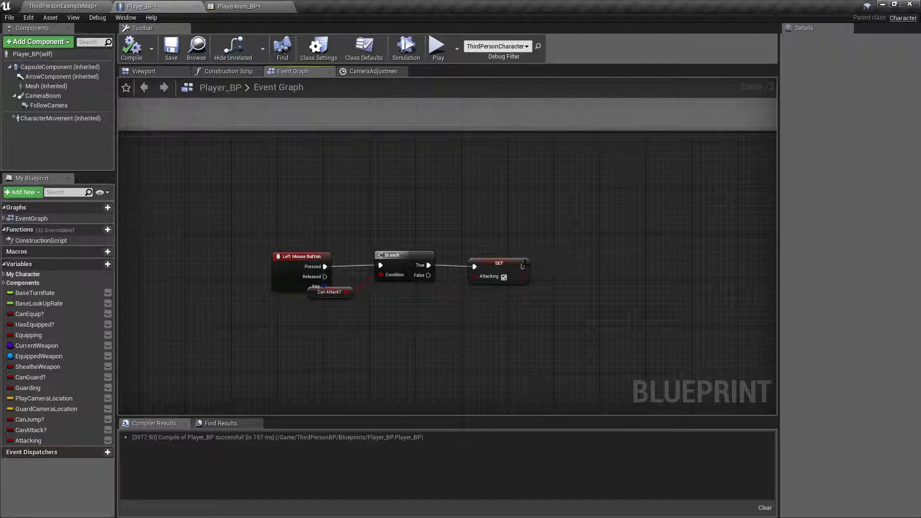
left_click(557, 255)
left_click_drag(523, 266, 559, 270)
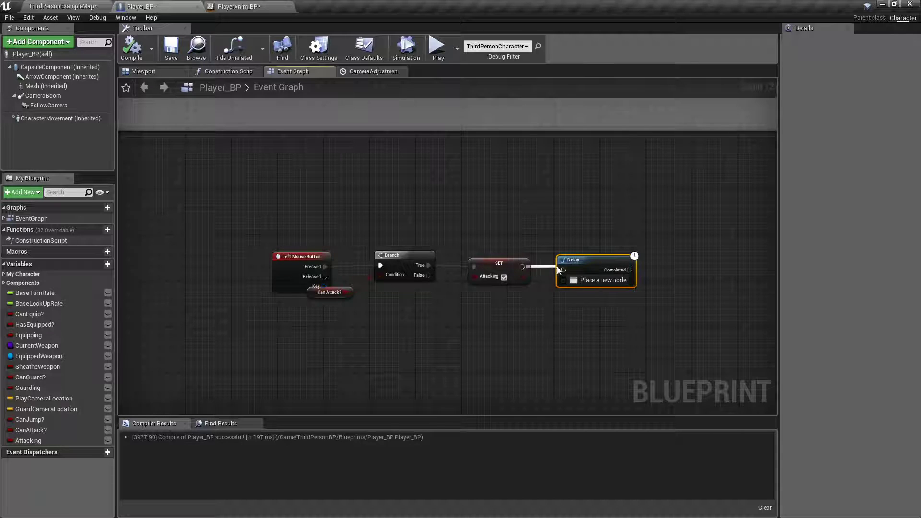
left_click(591, 280)
type("1.5")
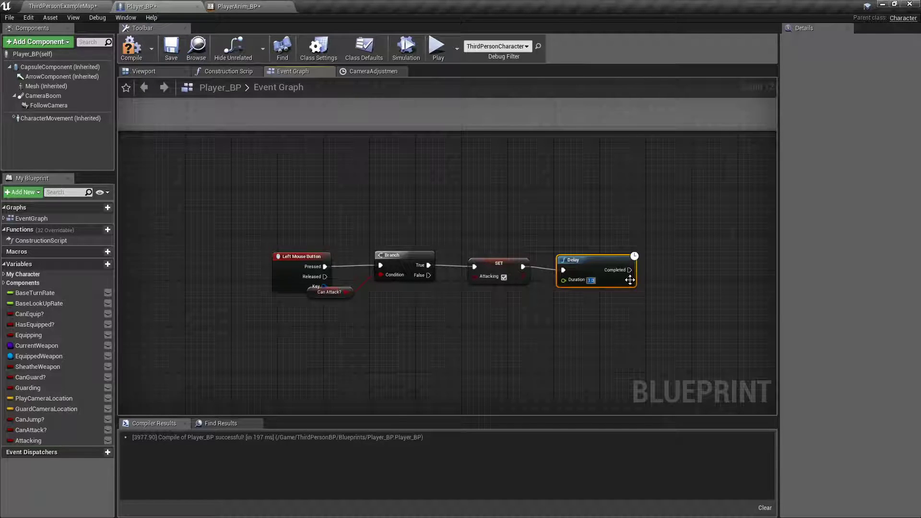
left_click(130, 43)
Duplicate the SET Attacking node, connect it to the Delay's Completed output, and set its Attacking value to false.
right_click_drag(508, 236, 412, 221)
left_click(408, 248)
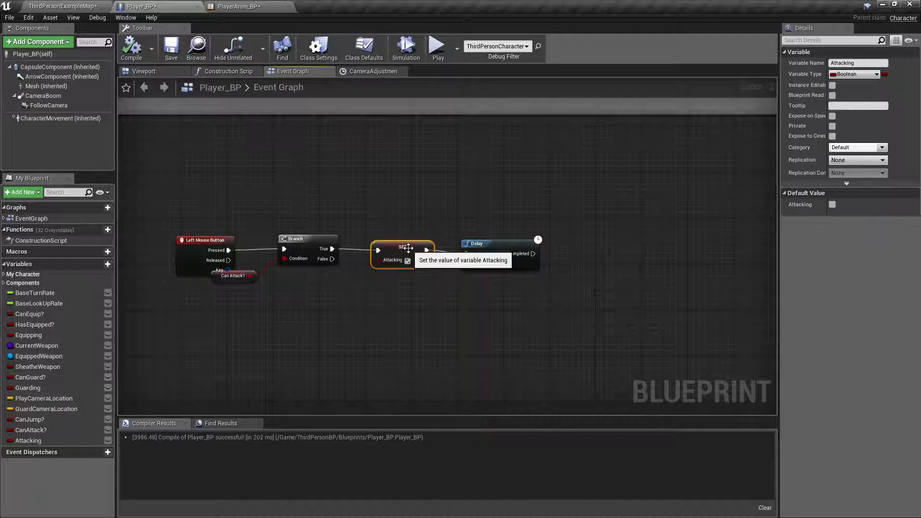
key("ctrl+c")
key("ctrl+v")
left_click_drag(533, 253, 574, 251)
left_click(603, 260)
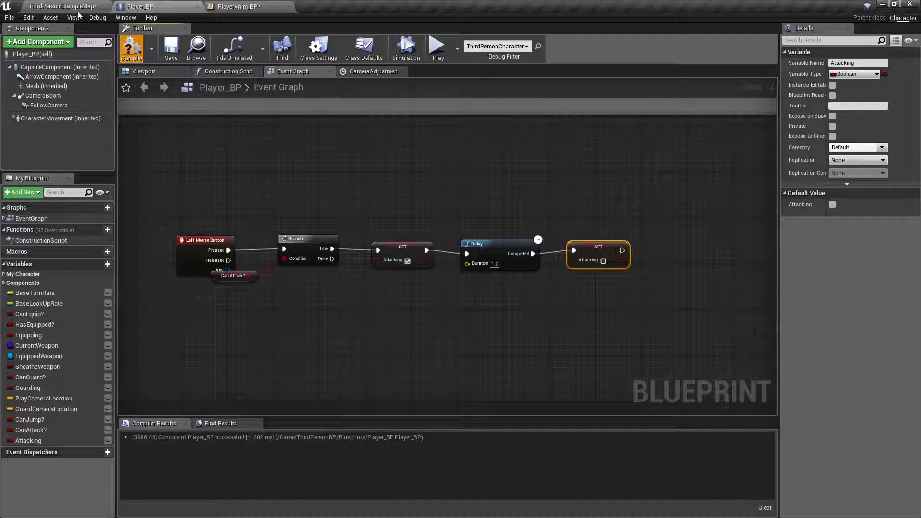
Play-test ThirdPersonExampleMap by moving the character, equipping a sword and trying an attack, and end the play session.
left_click(58, 6)
left_click(466, 37)
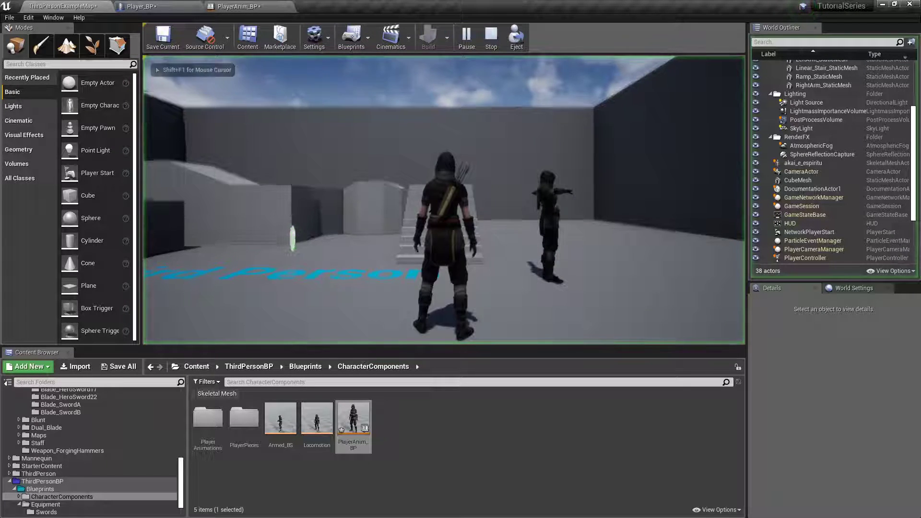
key("w")
key("e")
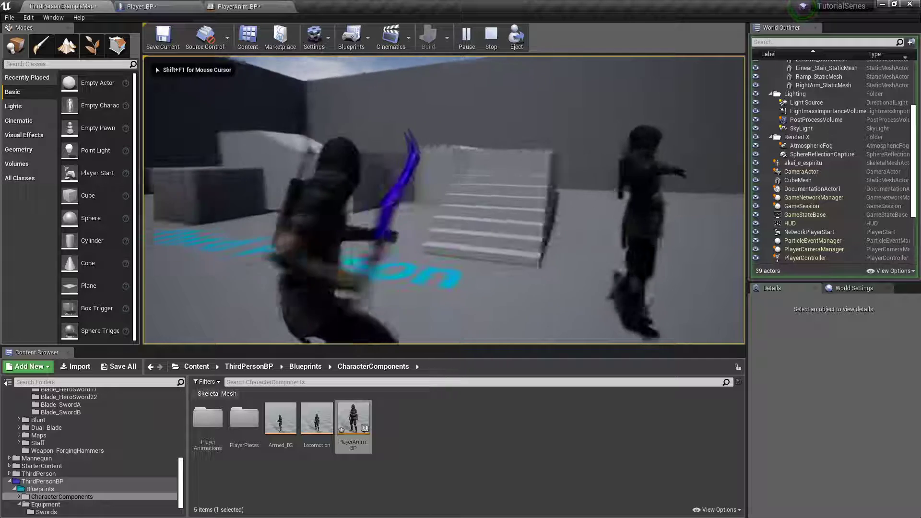
left_click(444, 200)
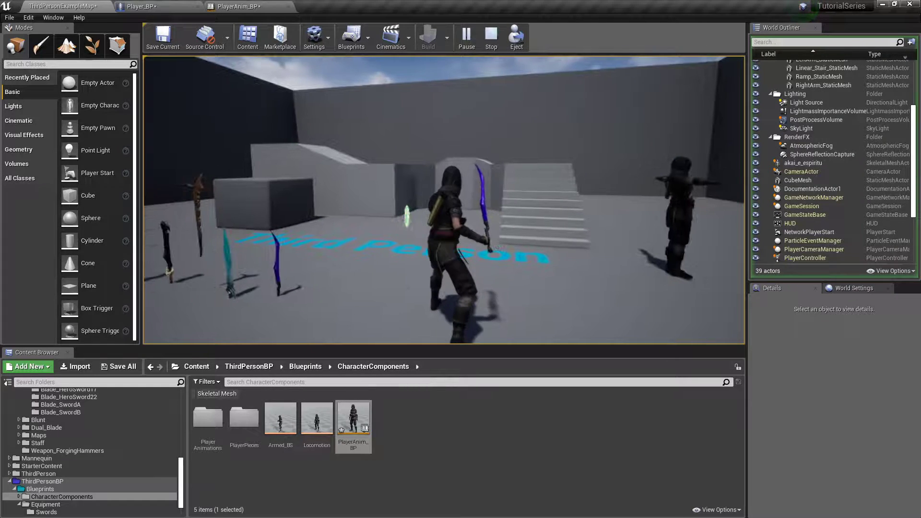
key("Escape")
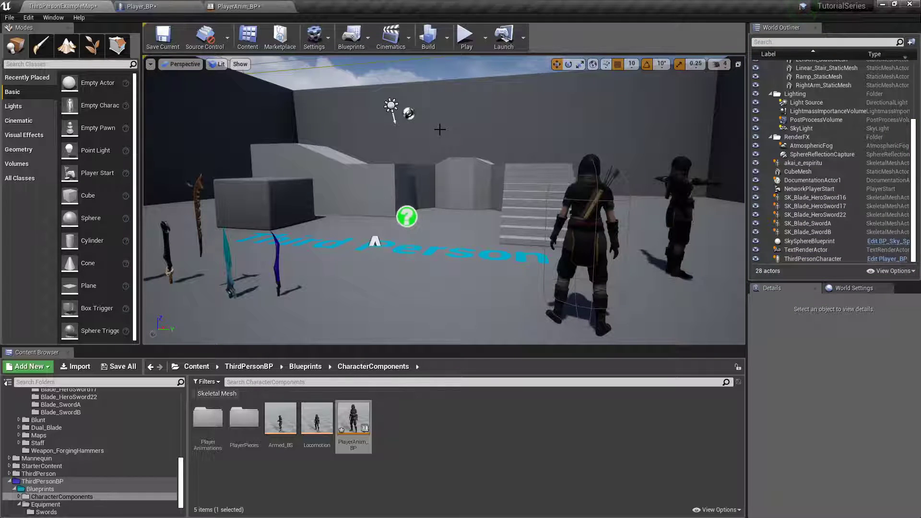